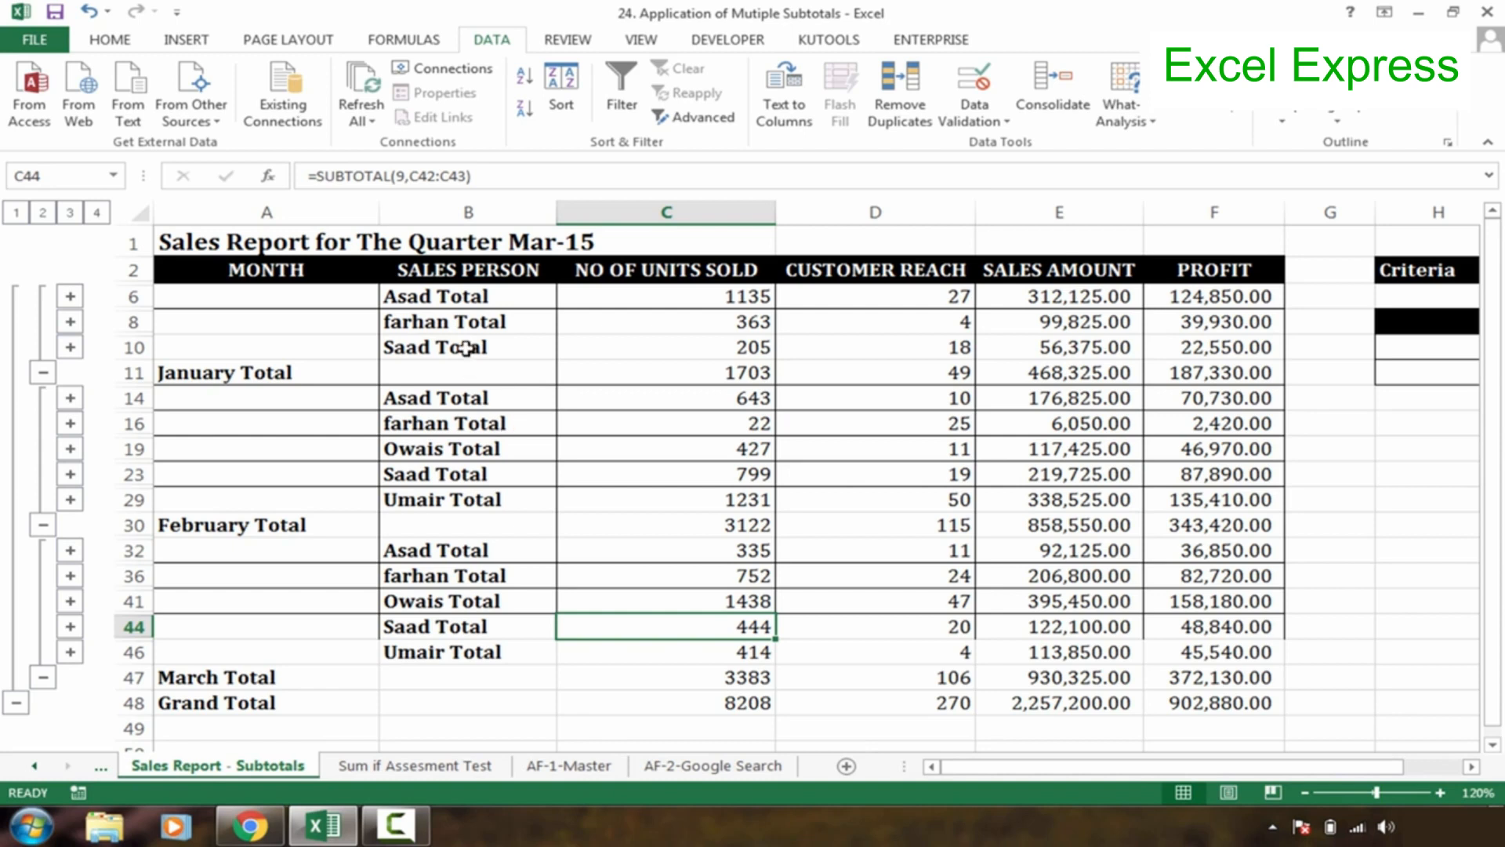
Step: Examine the sales report's nested subtotals by month and sales person, including its column headings and the March salesperson rows
click(443, 319)
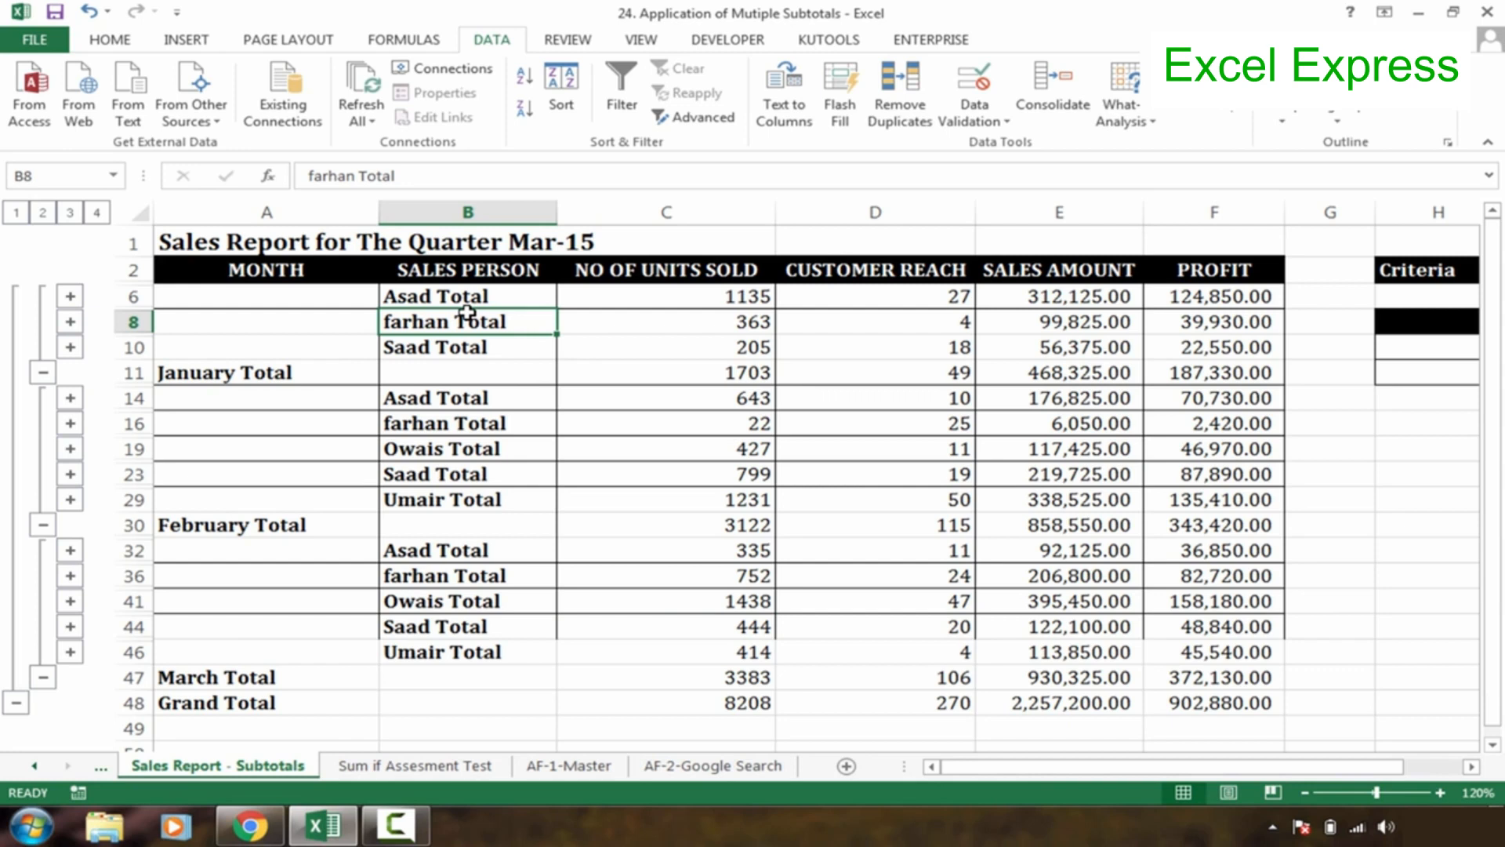
click(260, 273)
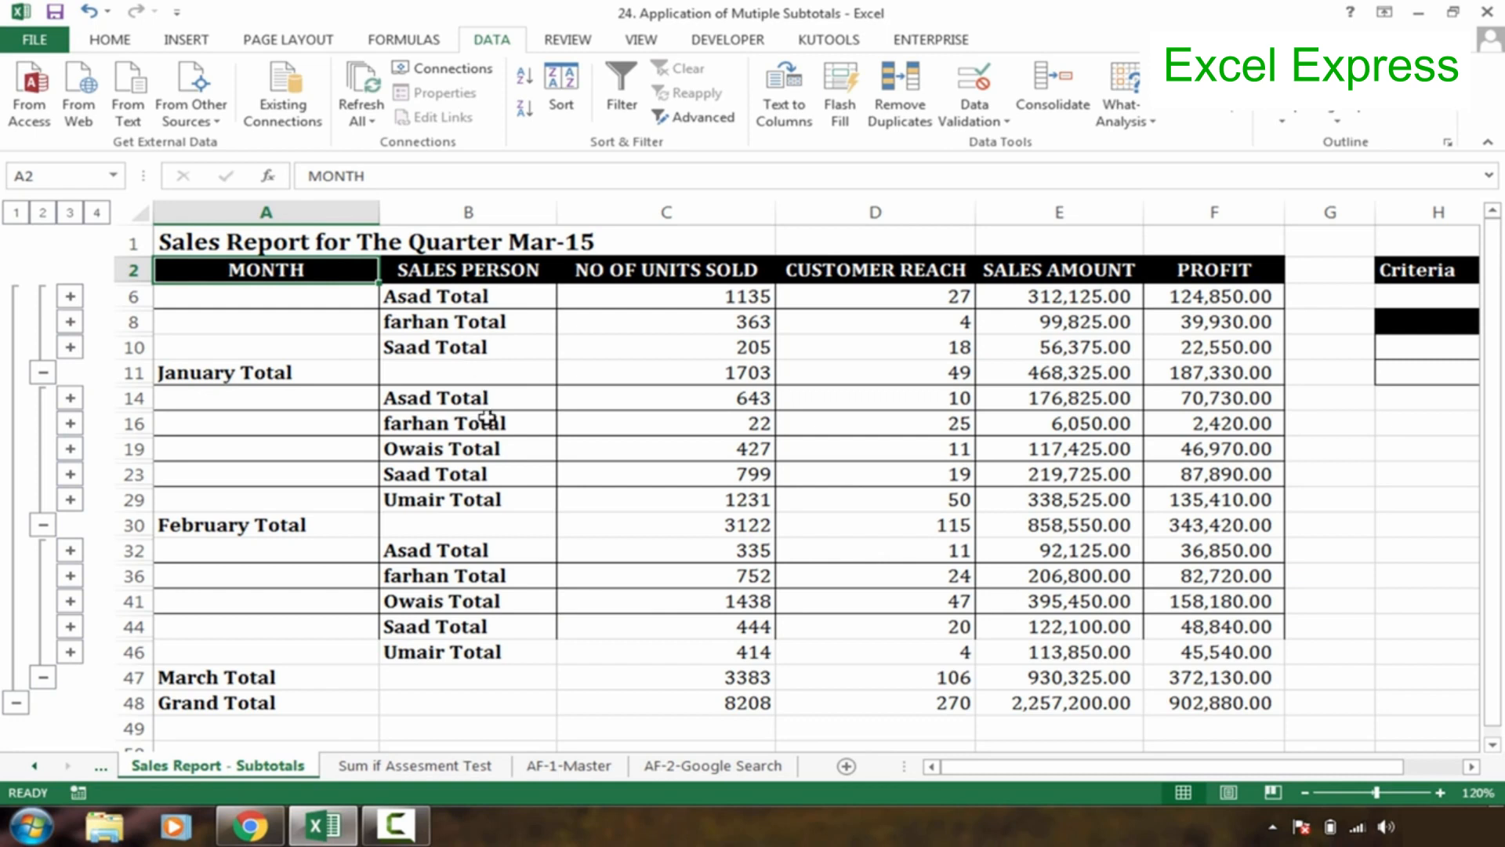
click(487, 366)
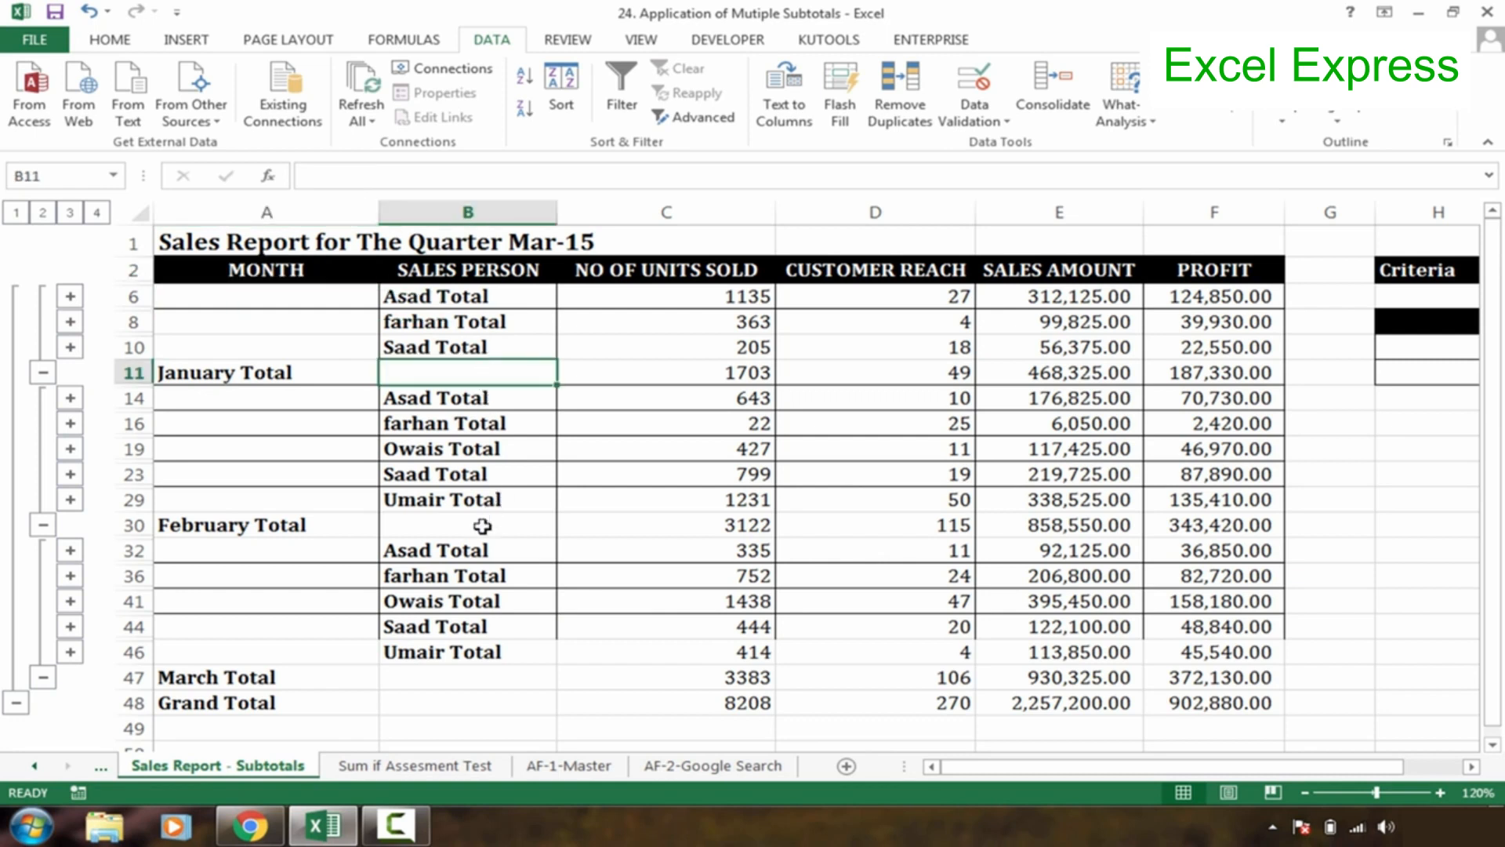
click(463, 480)
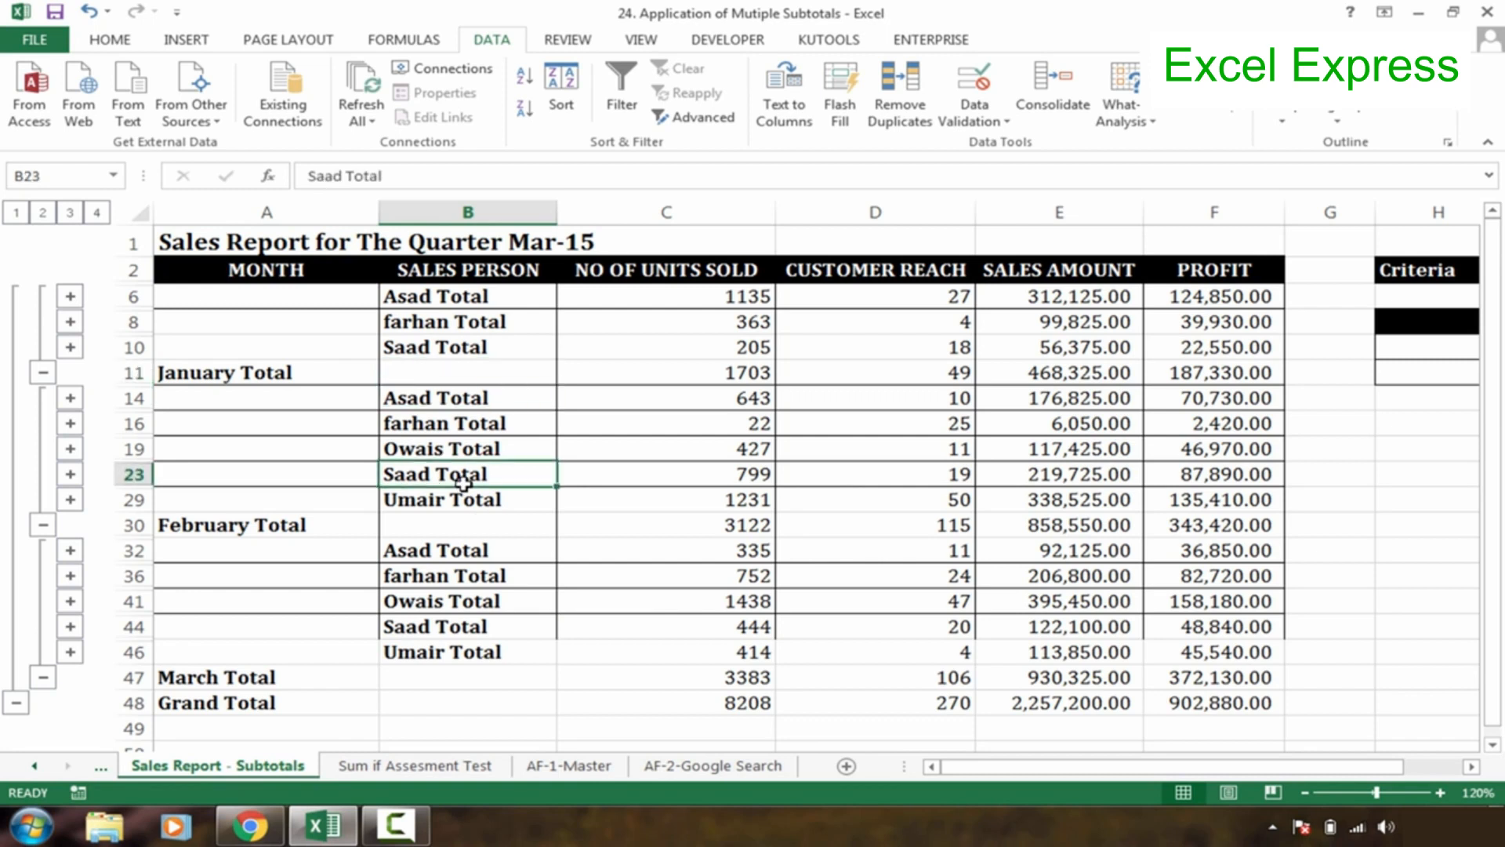
click(480, 446)
drag(410, 268, 1216, 272)
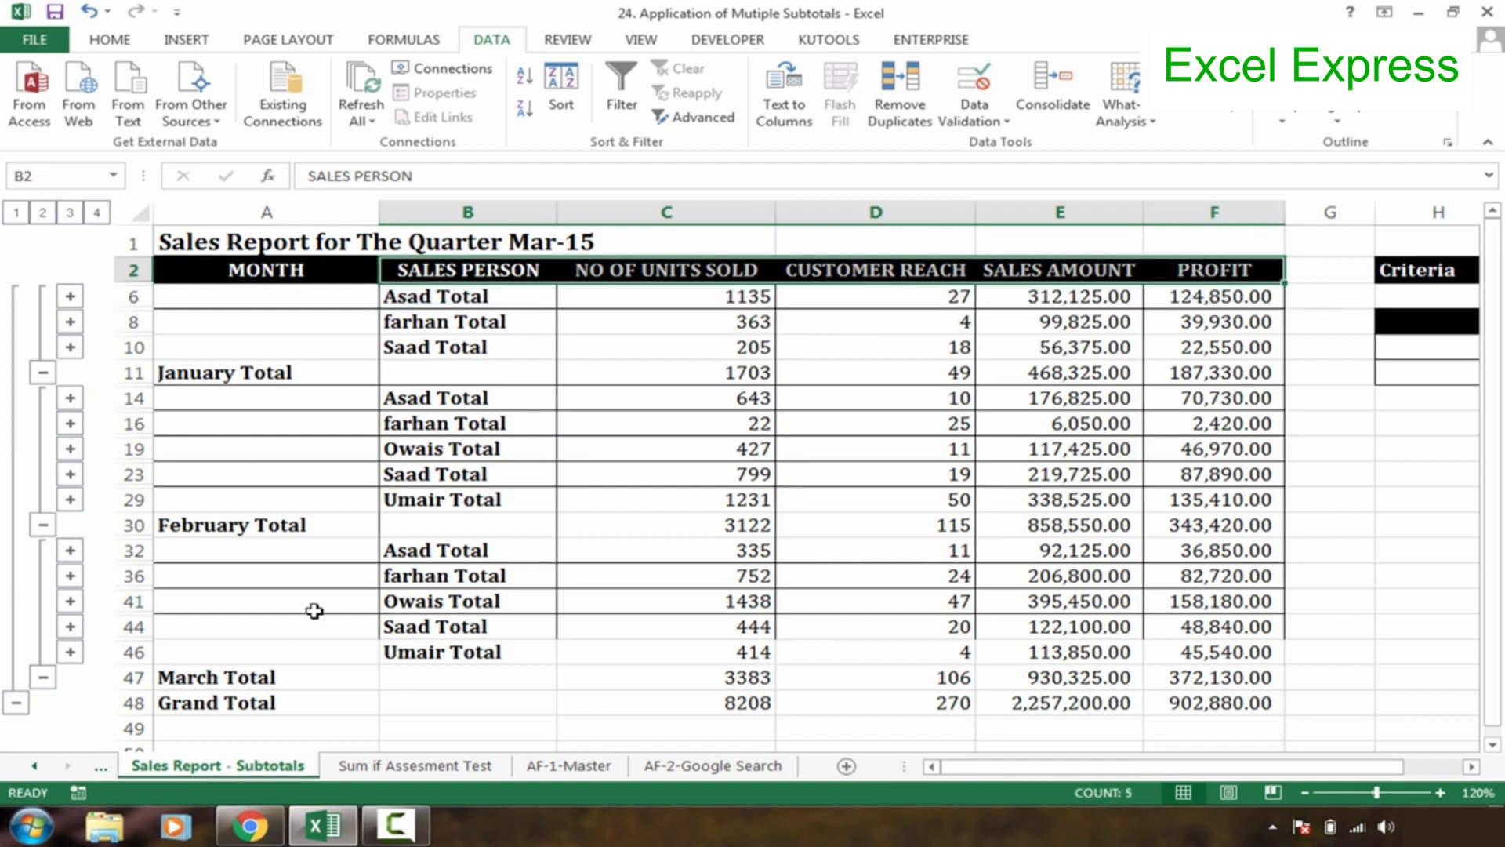
drag(375, 625, 516, 628)
drag(925, 587, 1204, 630)
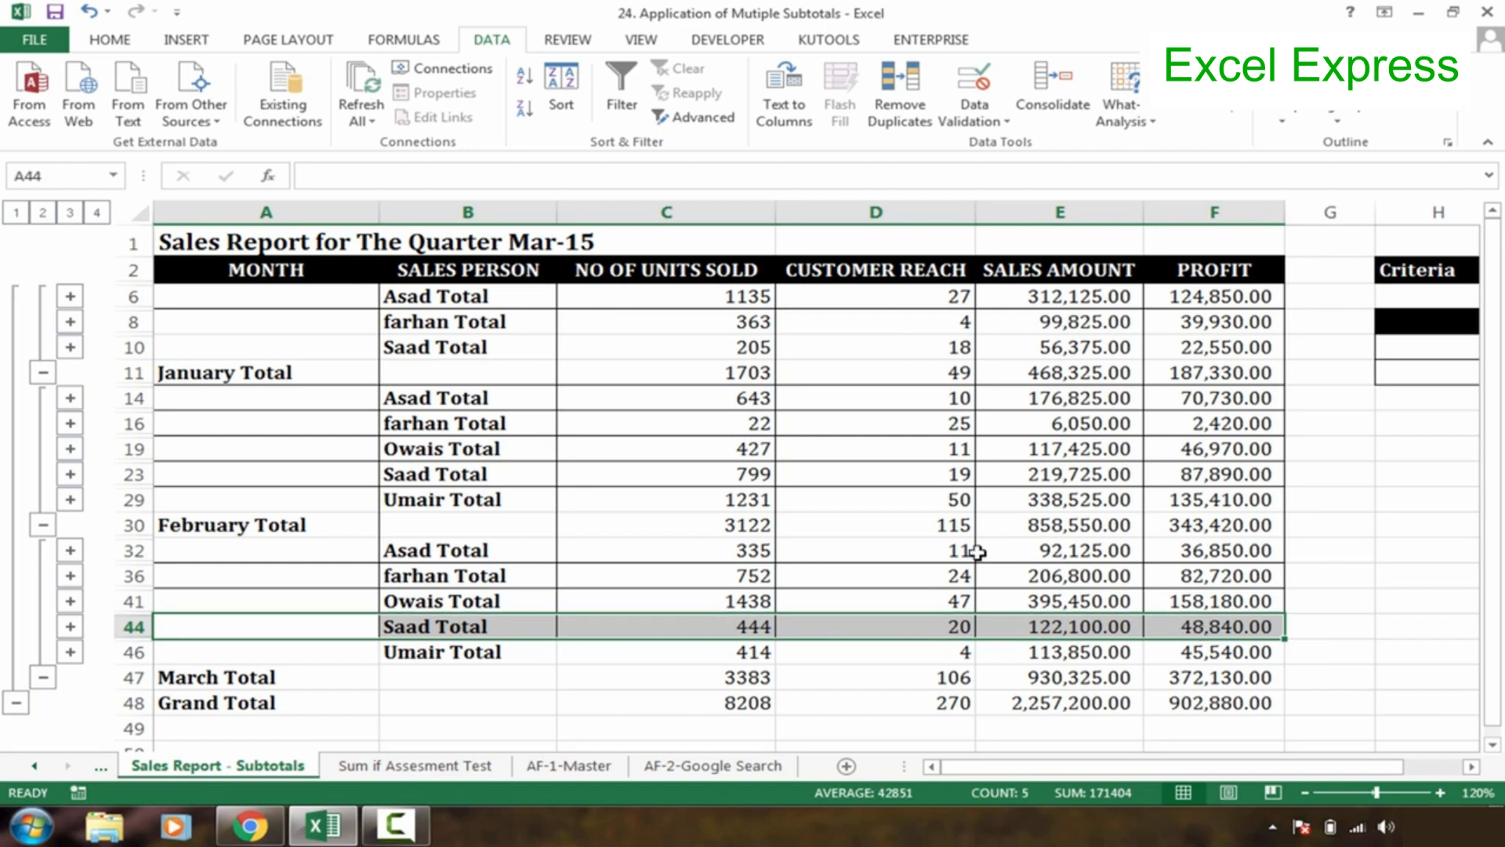
Step: Remove all subtotals from the entire Sales Report - Subtotals sheet, using the first row as column labels
click(138, 210)
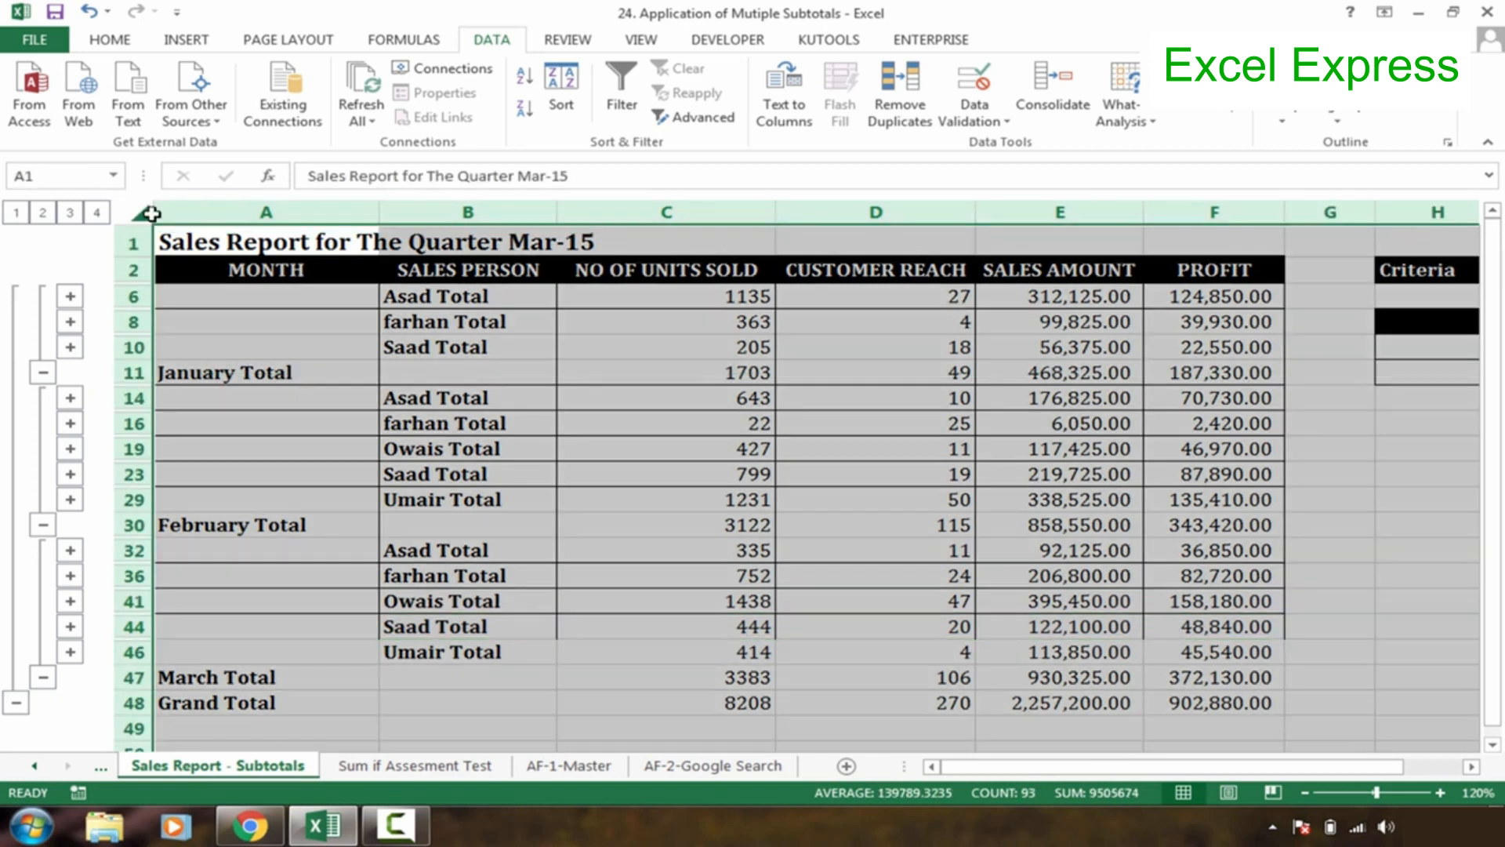
click(1398, 119)
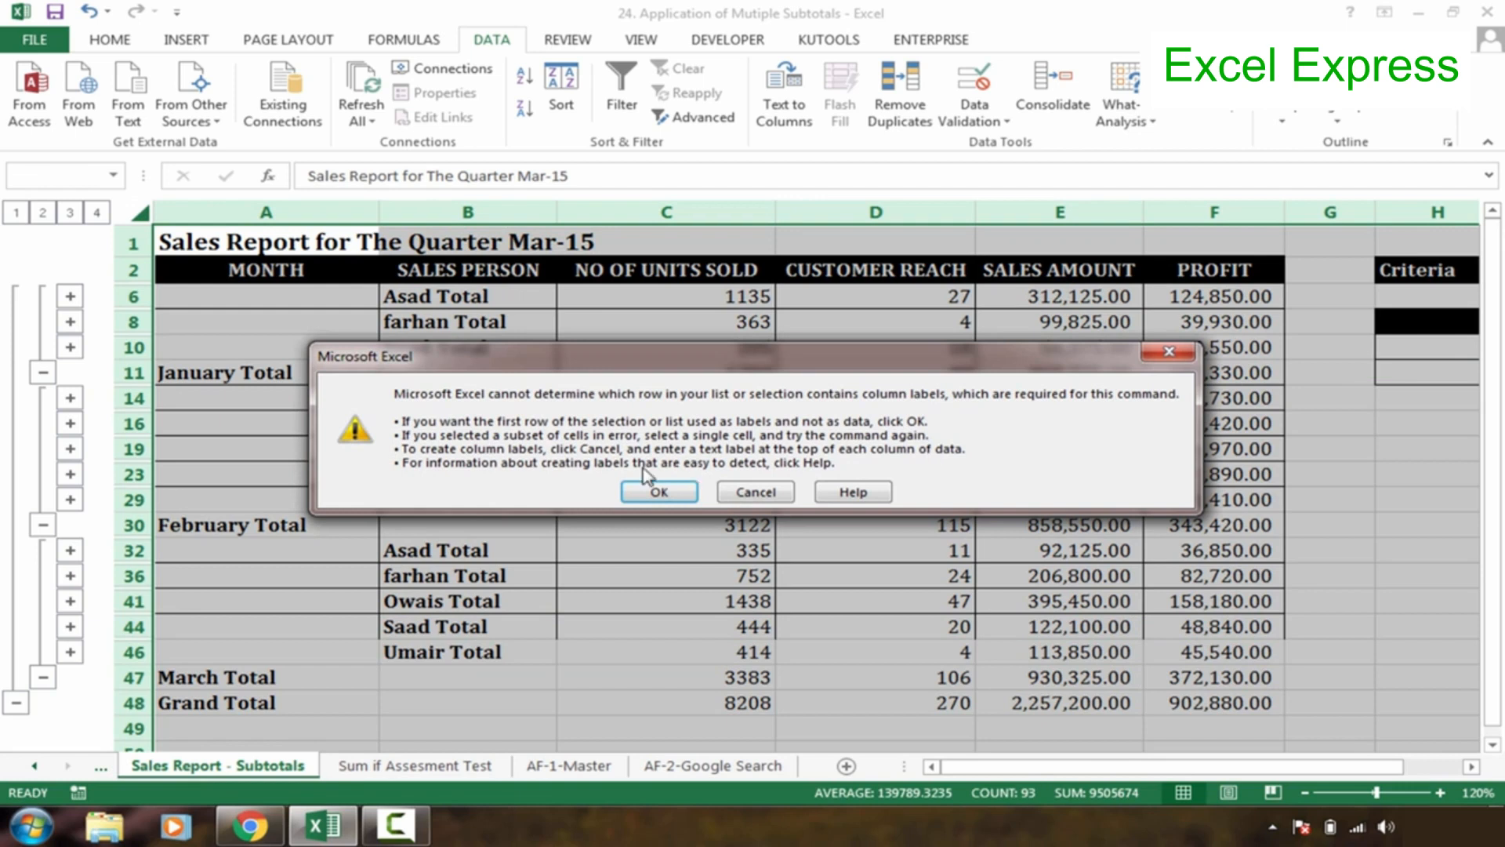
click(660, 492)
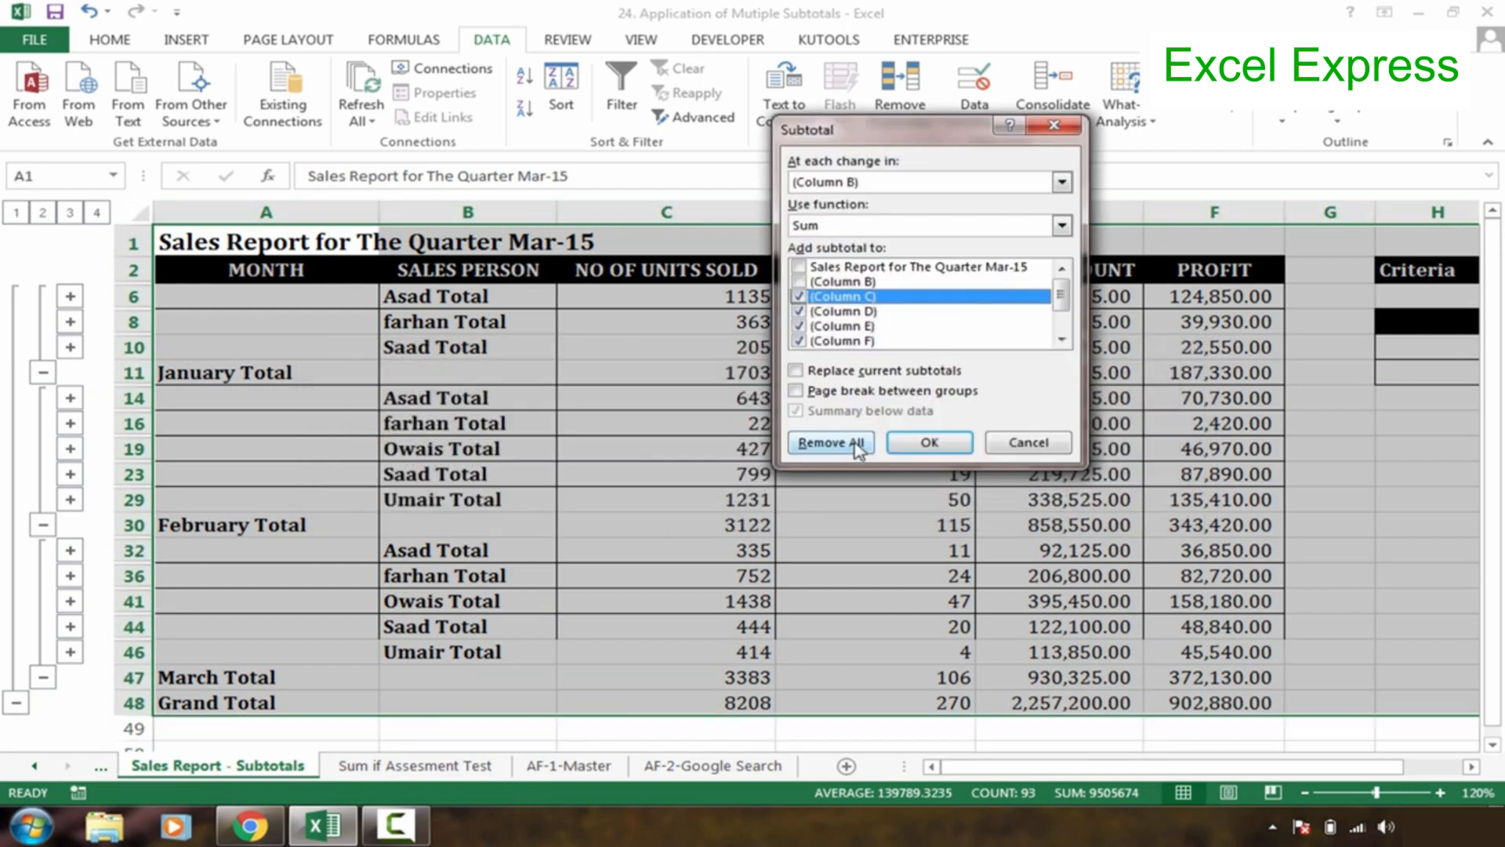
click(858, 443)
click(251, 402)
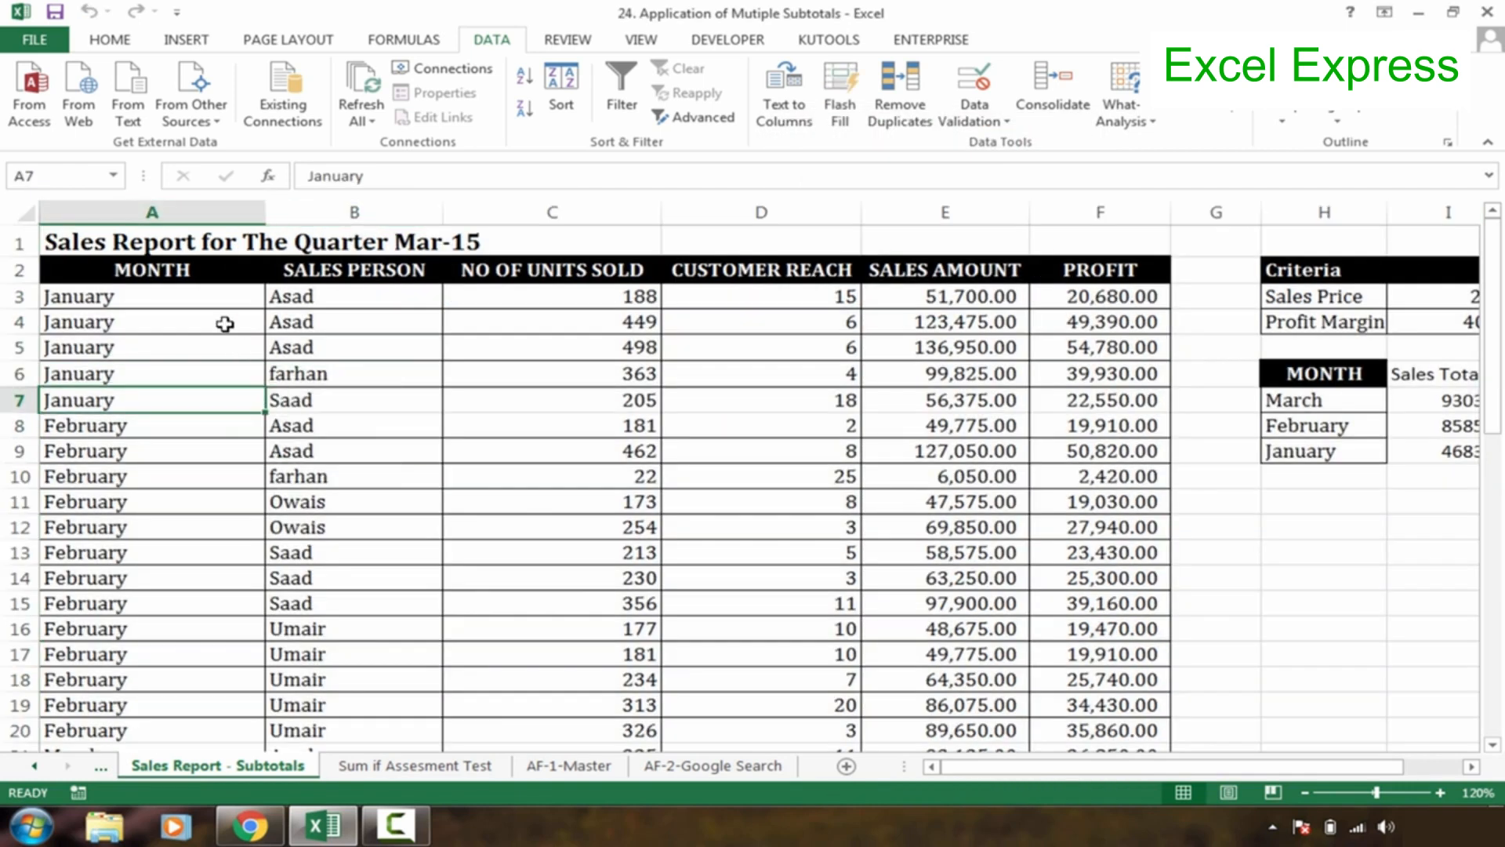
Step: Review the ungrouped sales list's month, sales person and units sold columns
click(164, 276)
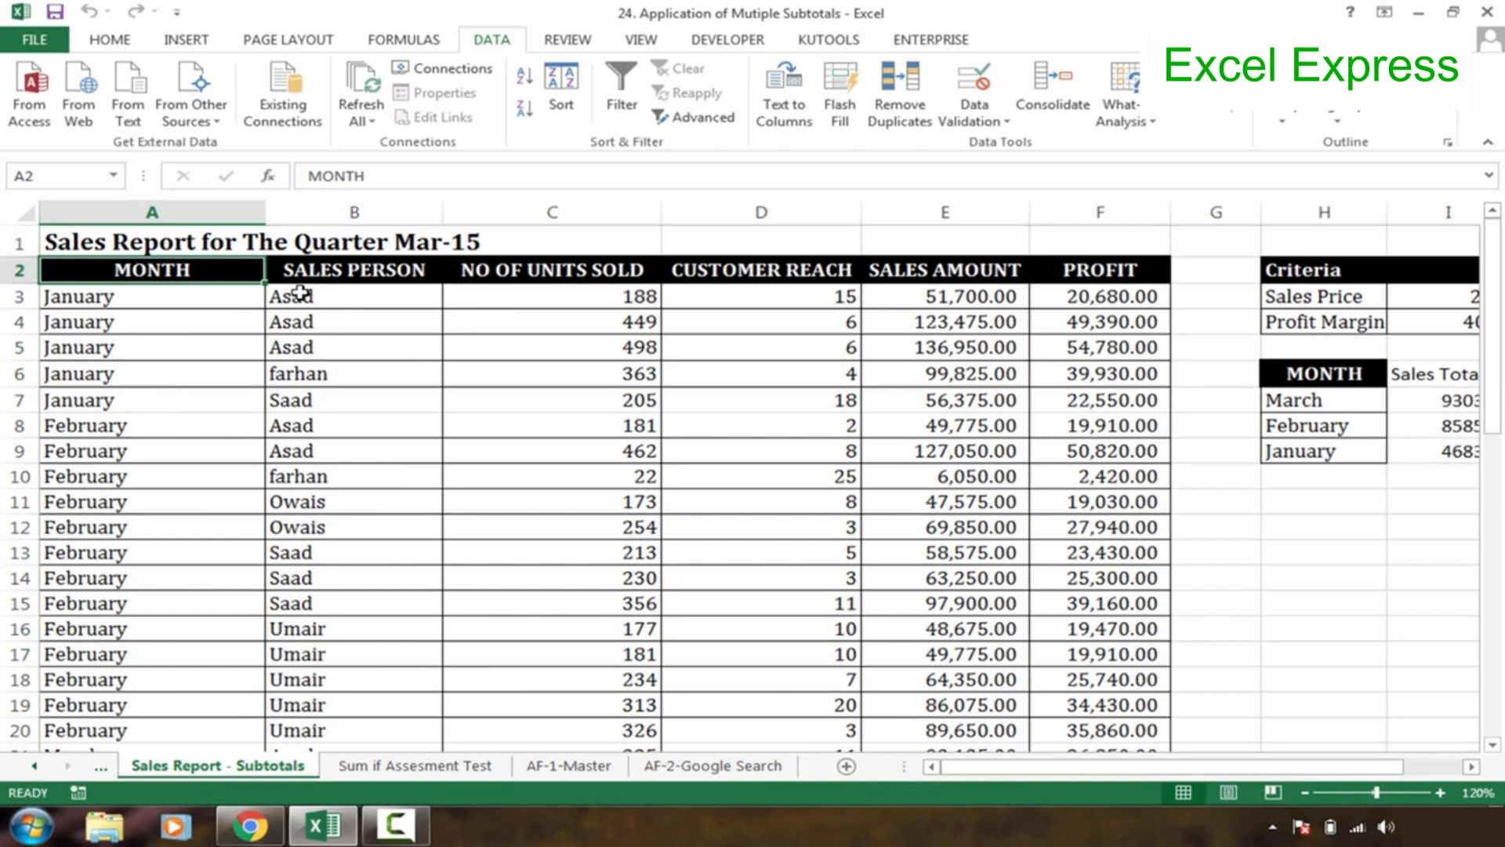
drag(128, 270, 125, 403)
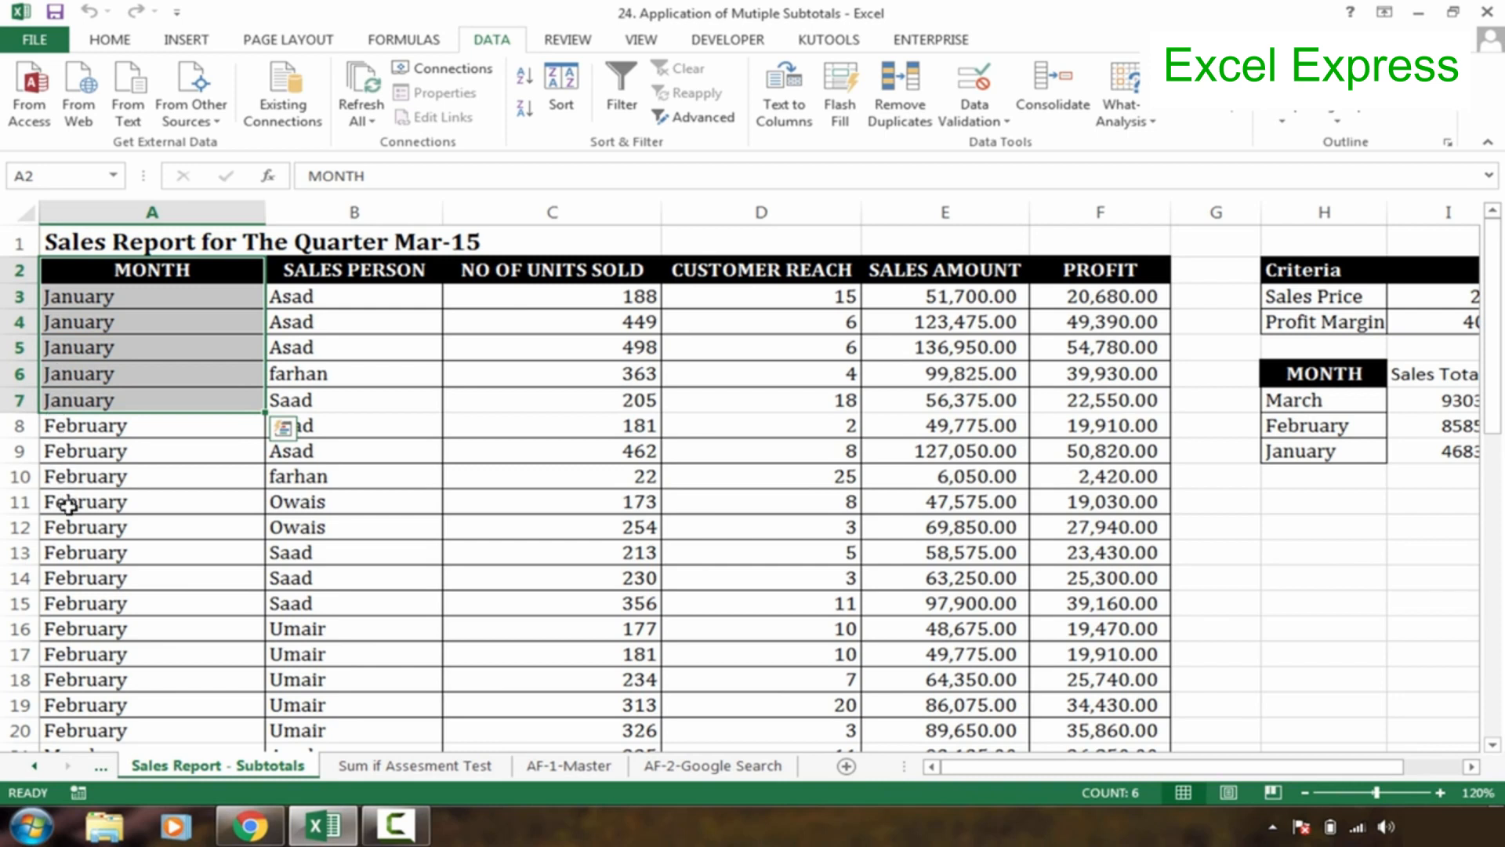
click(97, 621)
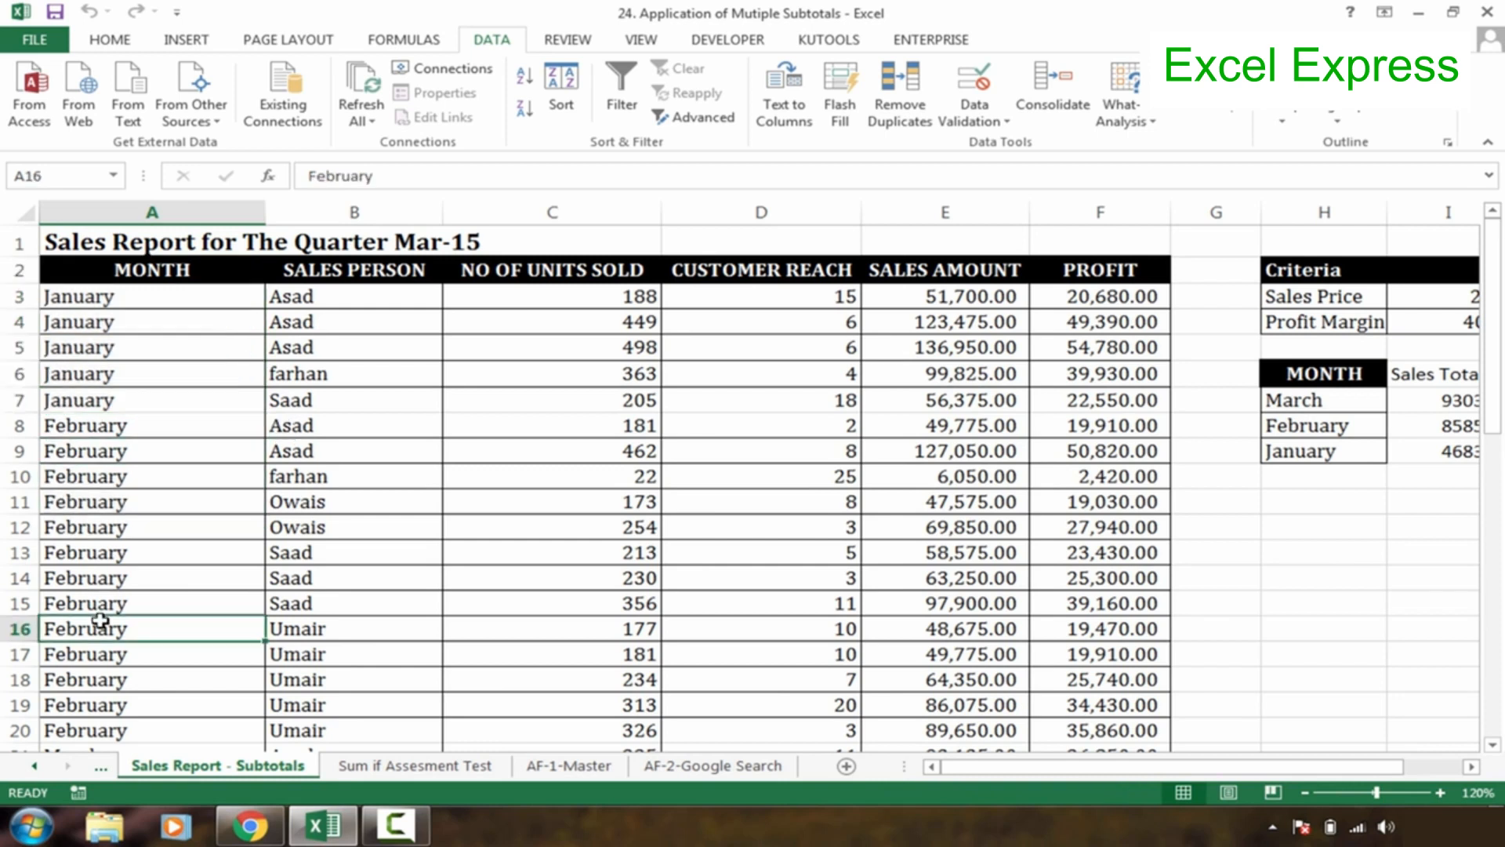
click(375, 305)
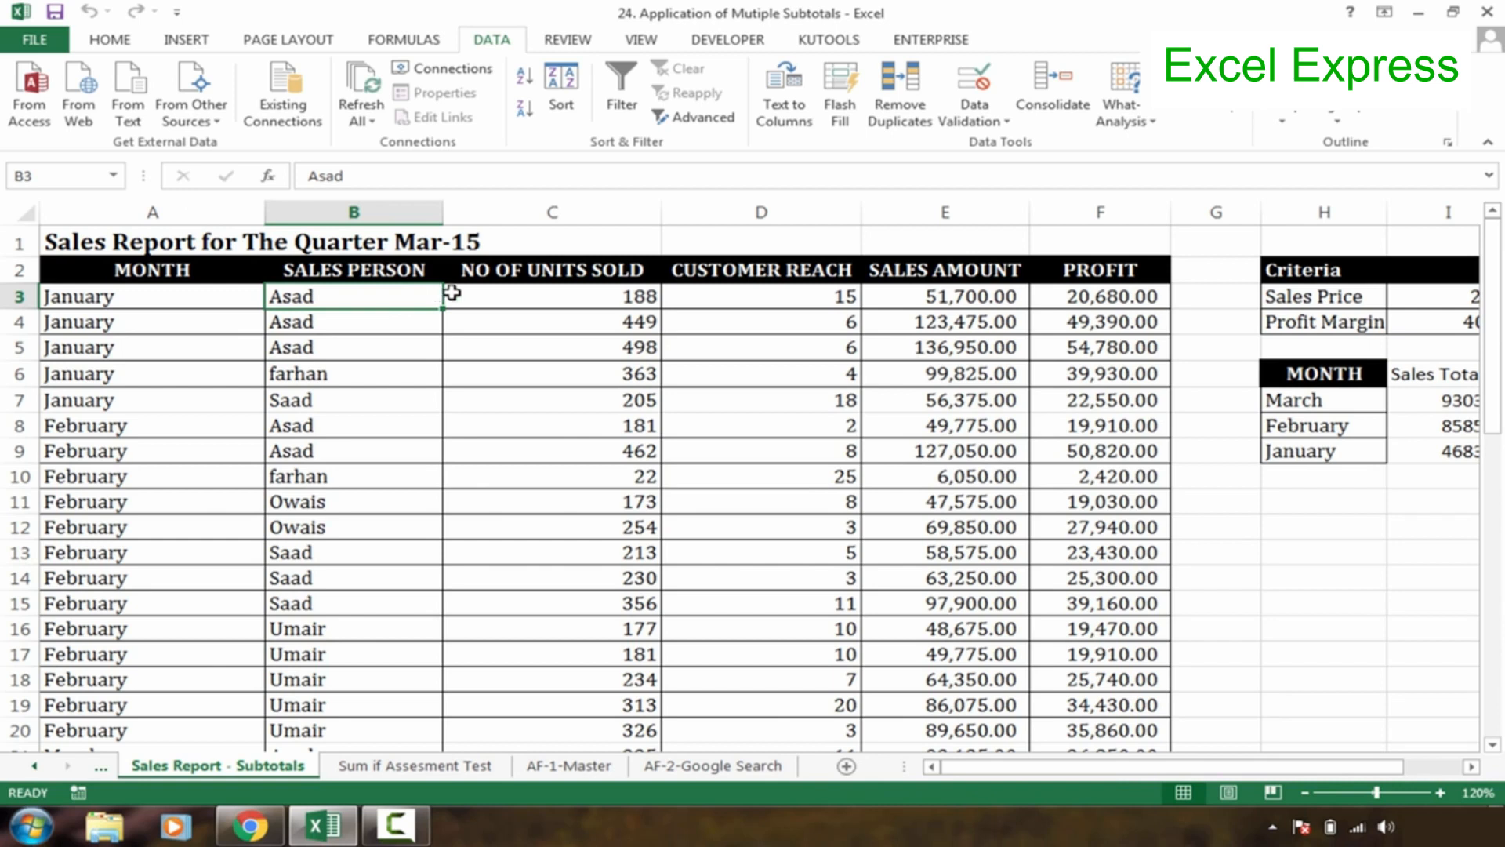
click(534, 323)
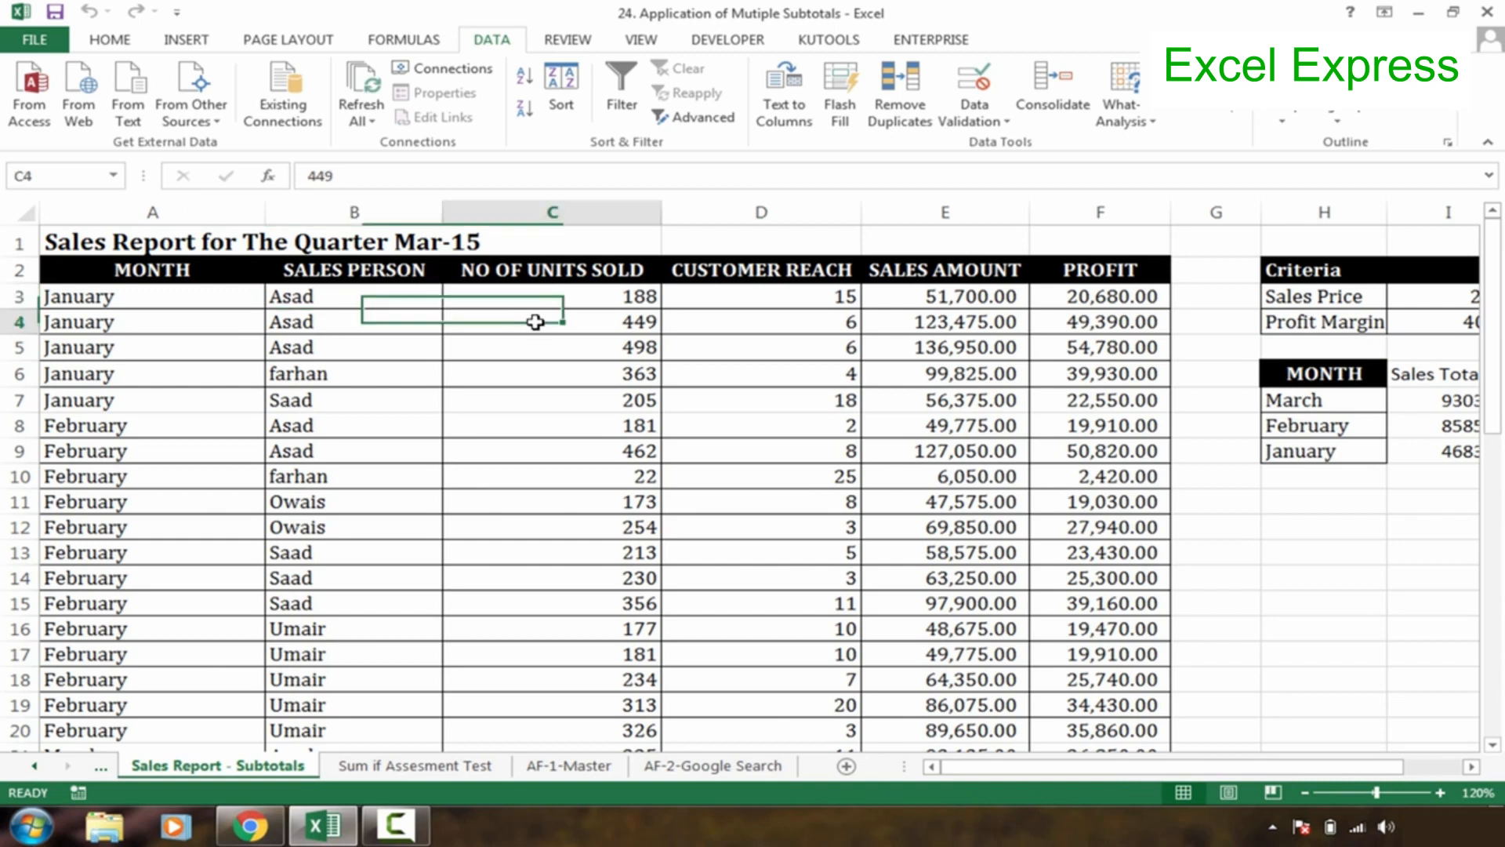
click(612, 394)
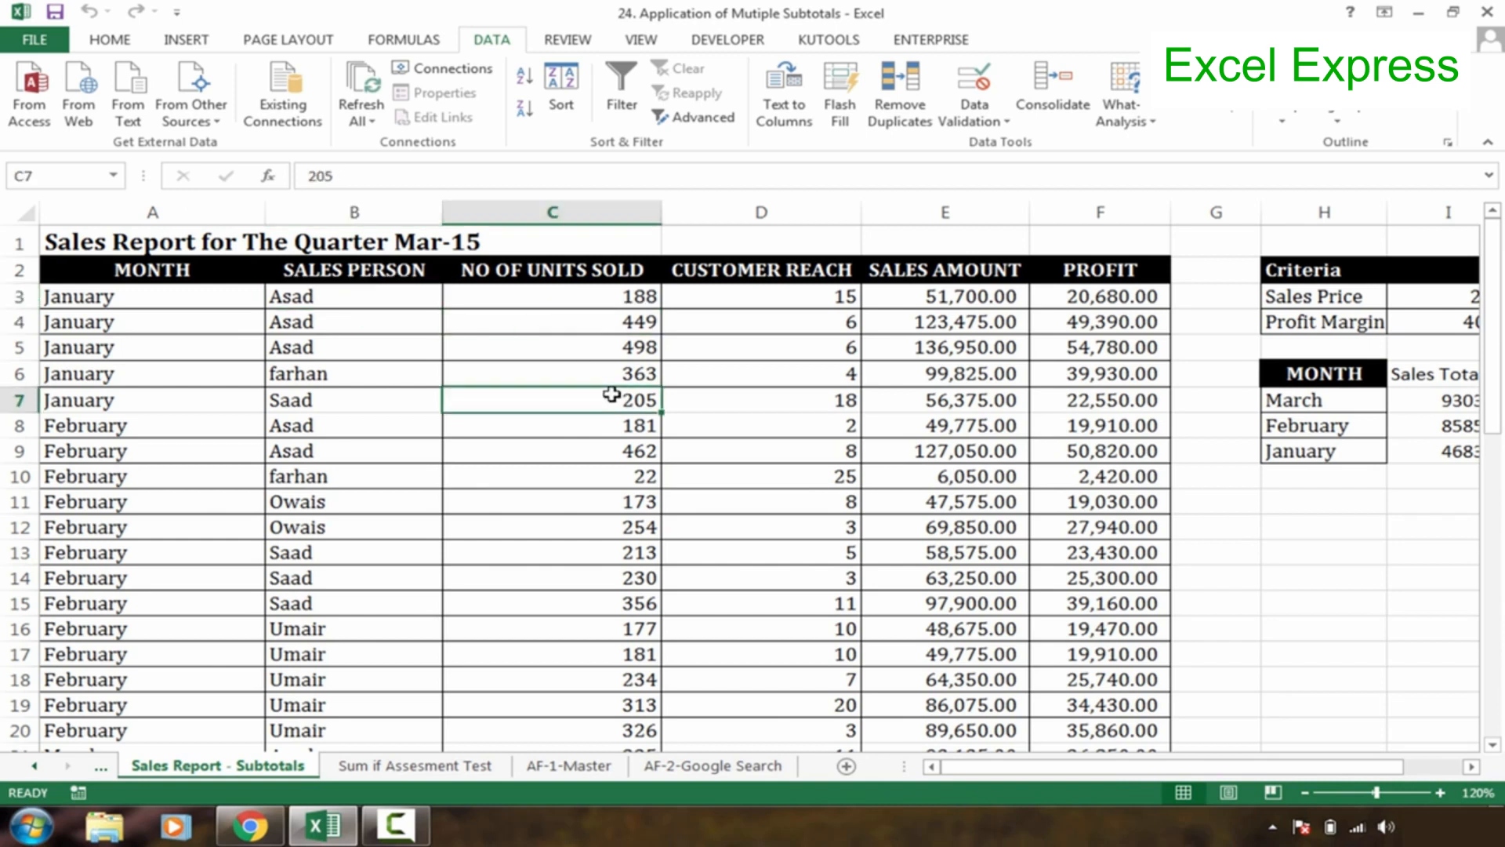
Step: Open the Sum if Assesment Test sheet and examine the product labels, the Jan-13 to Dec-13 headings and the totals row
click(387, 772)
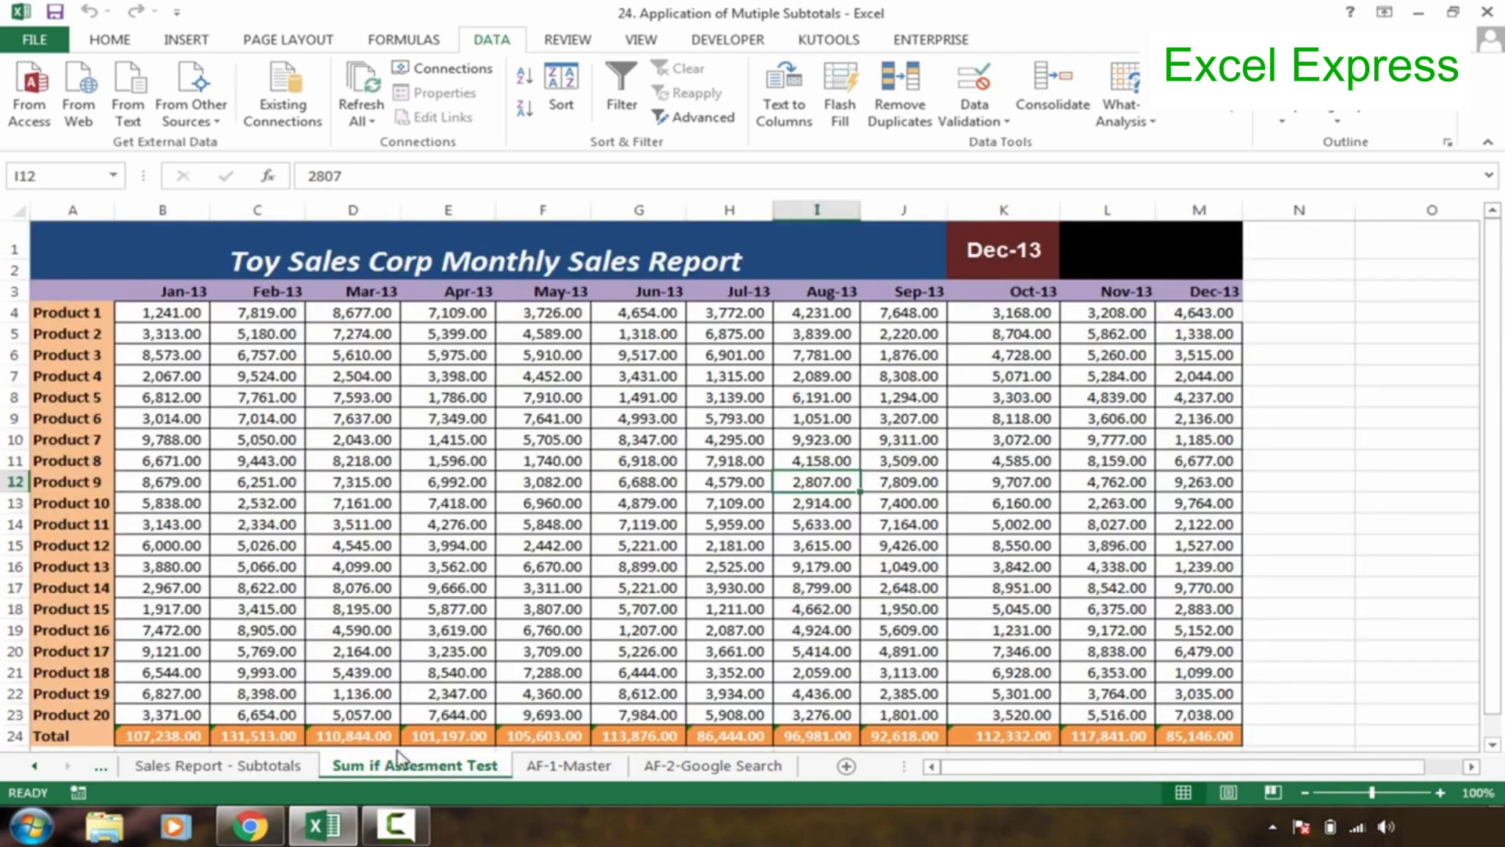
click(605, 463)
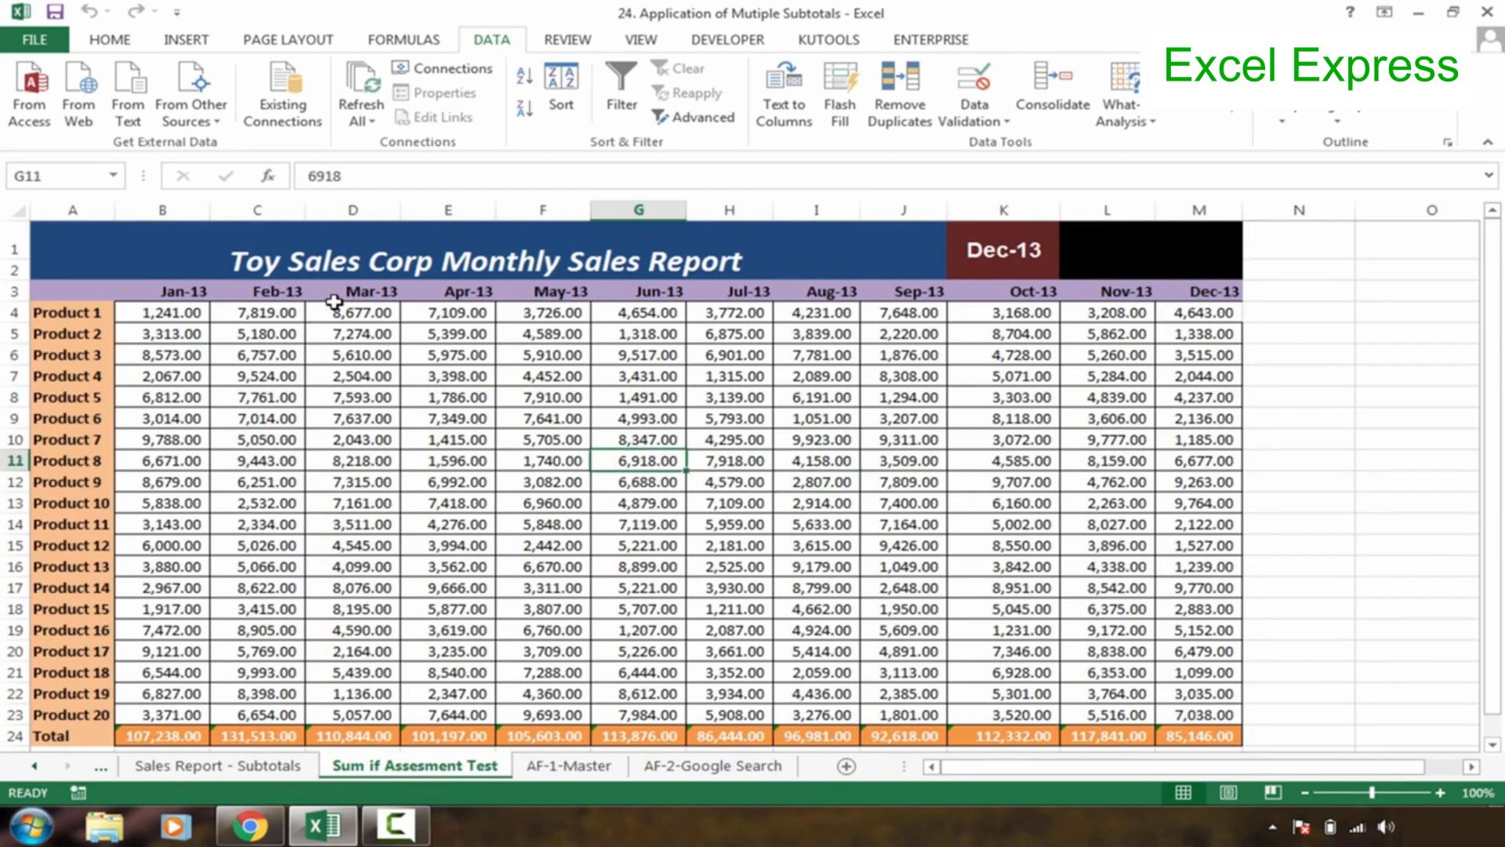
click(325, 273)
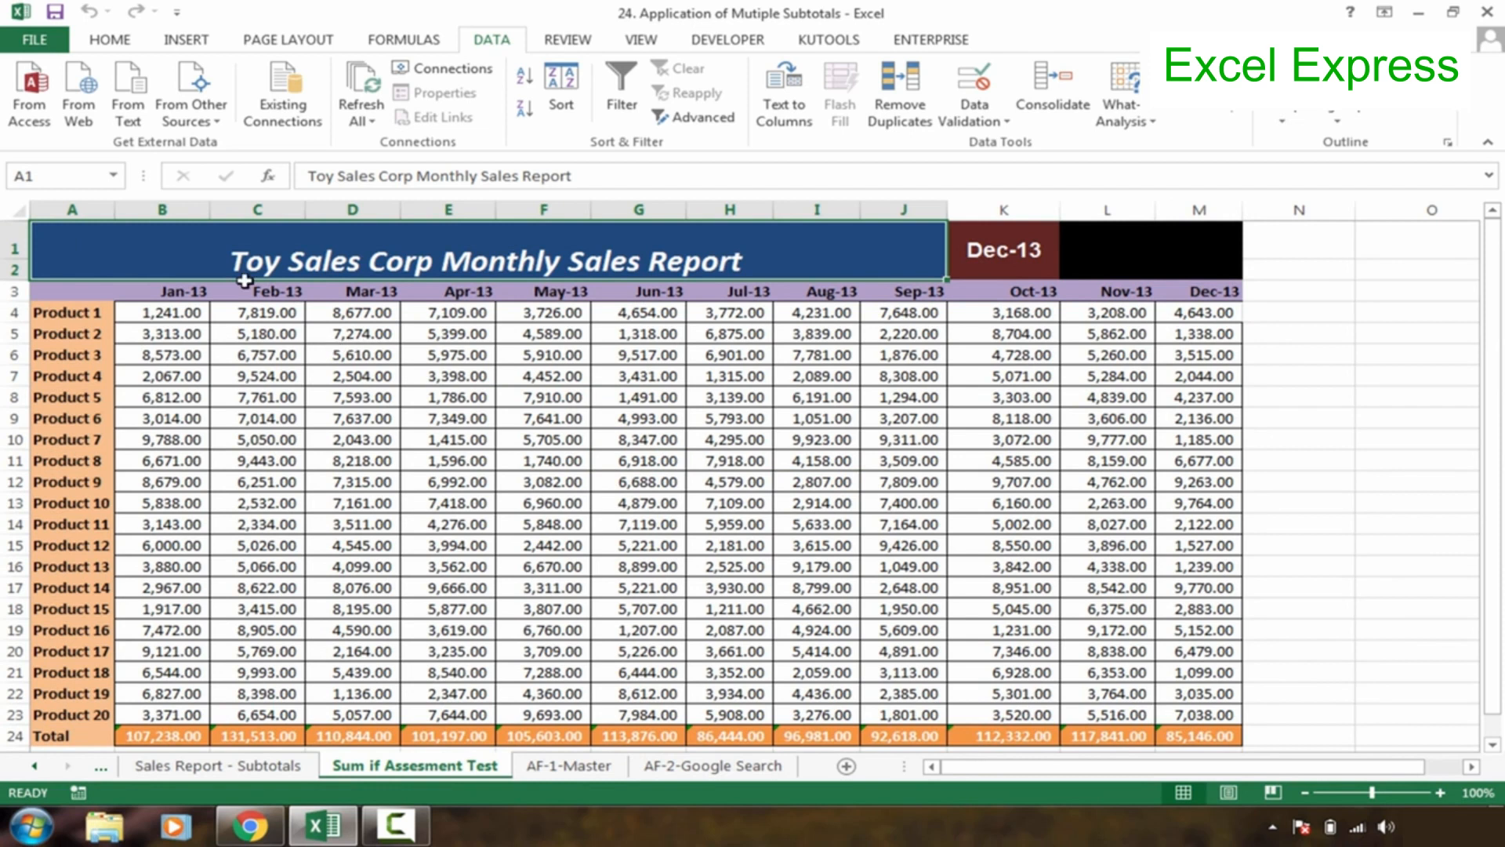
click(87, 313)
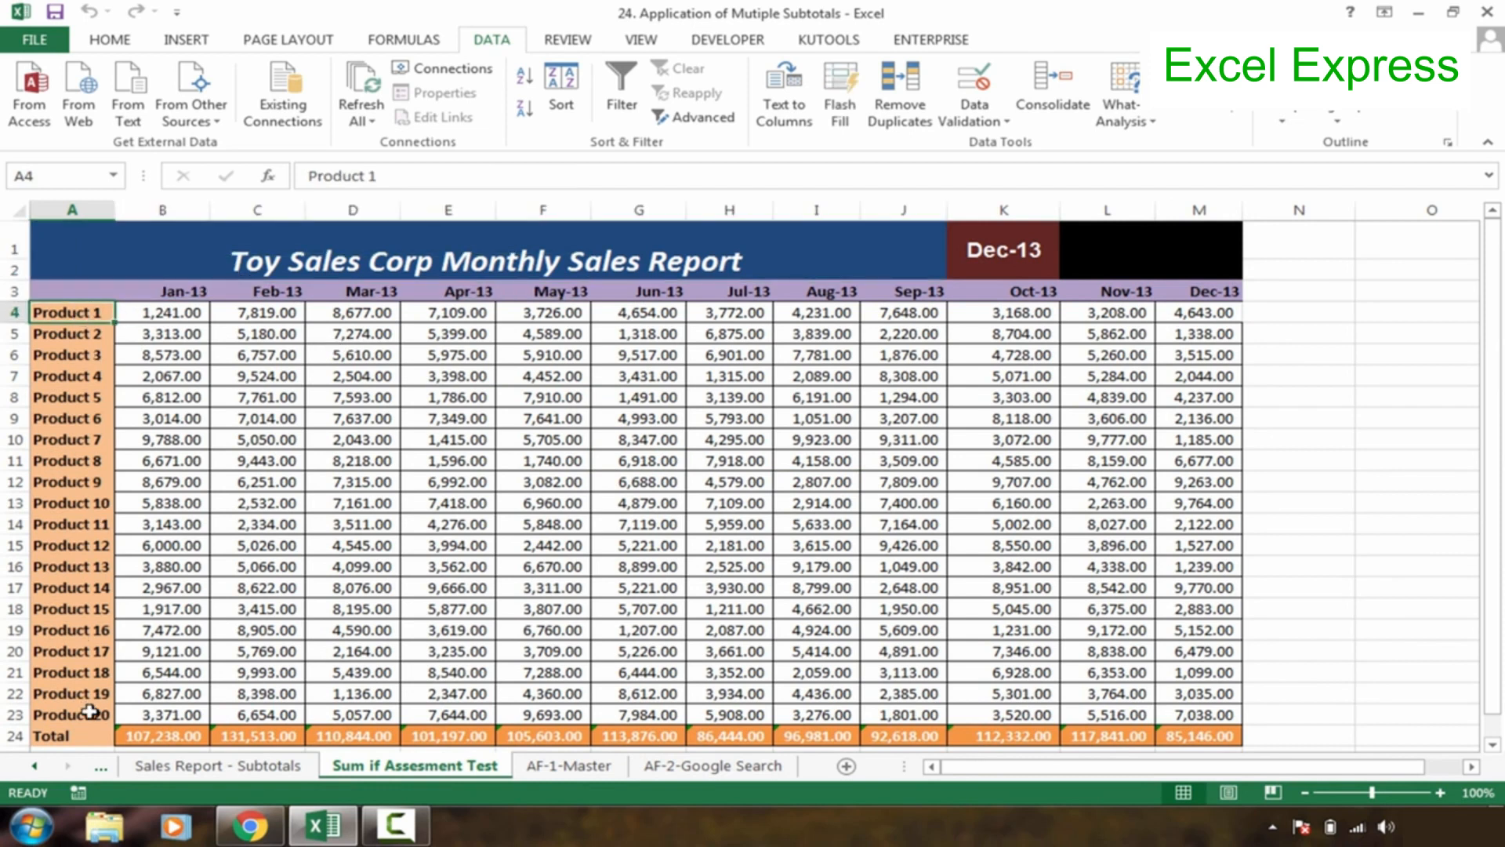
click(179, 291)
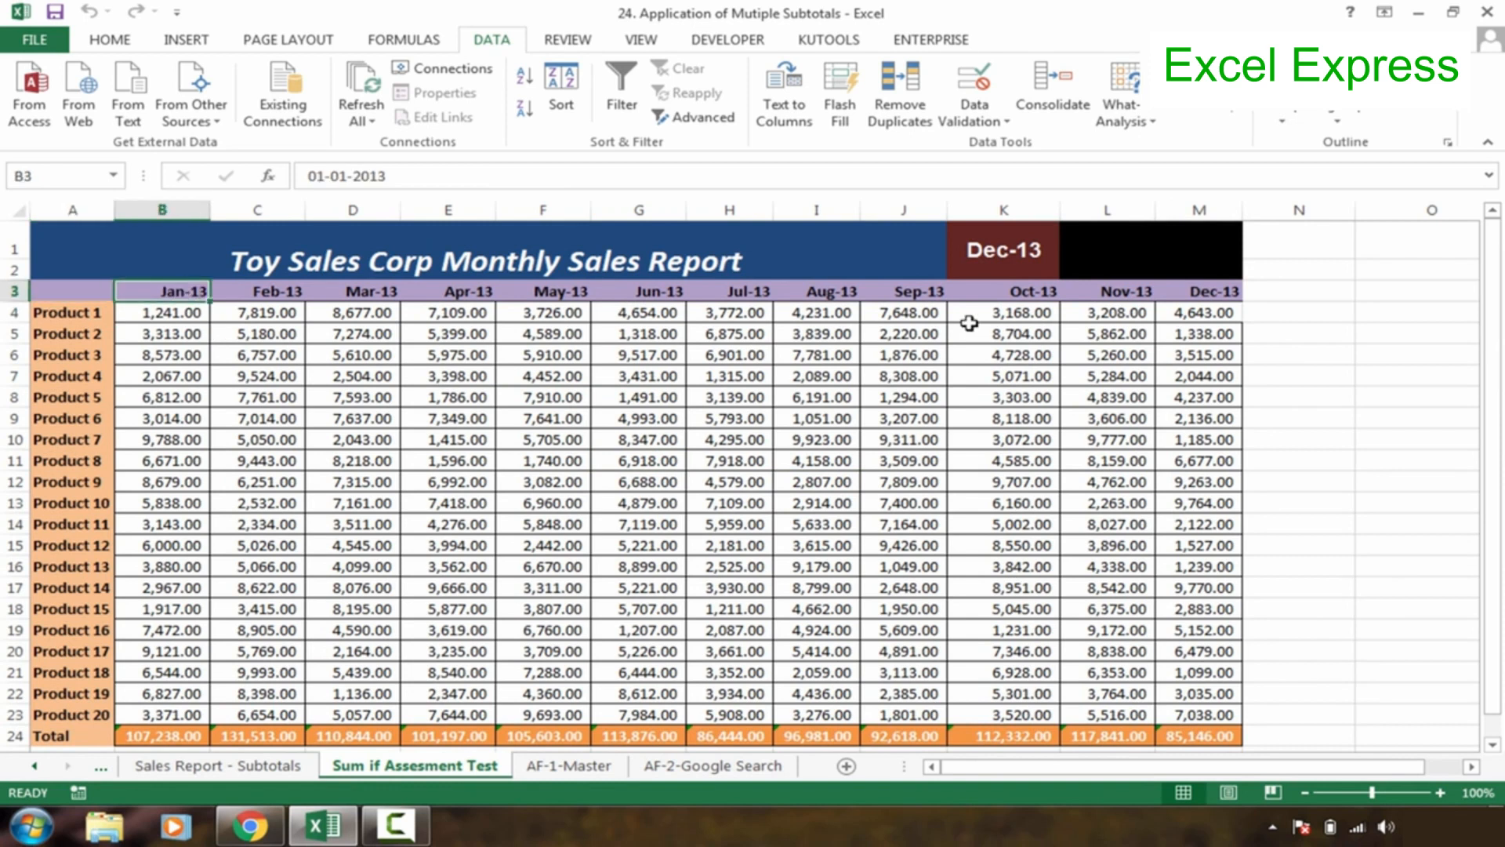
click(1200, 291)
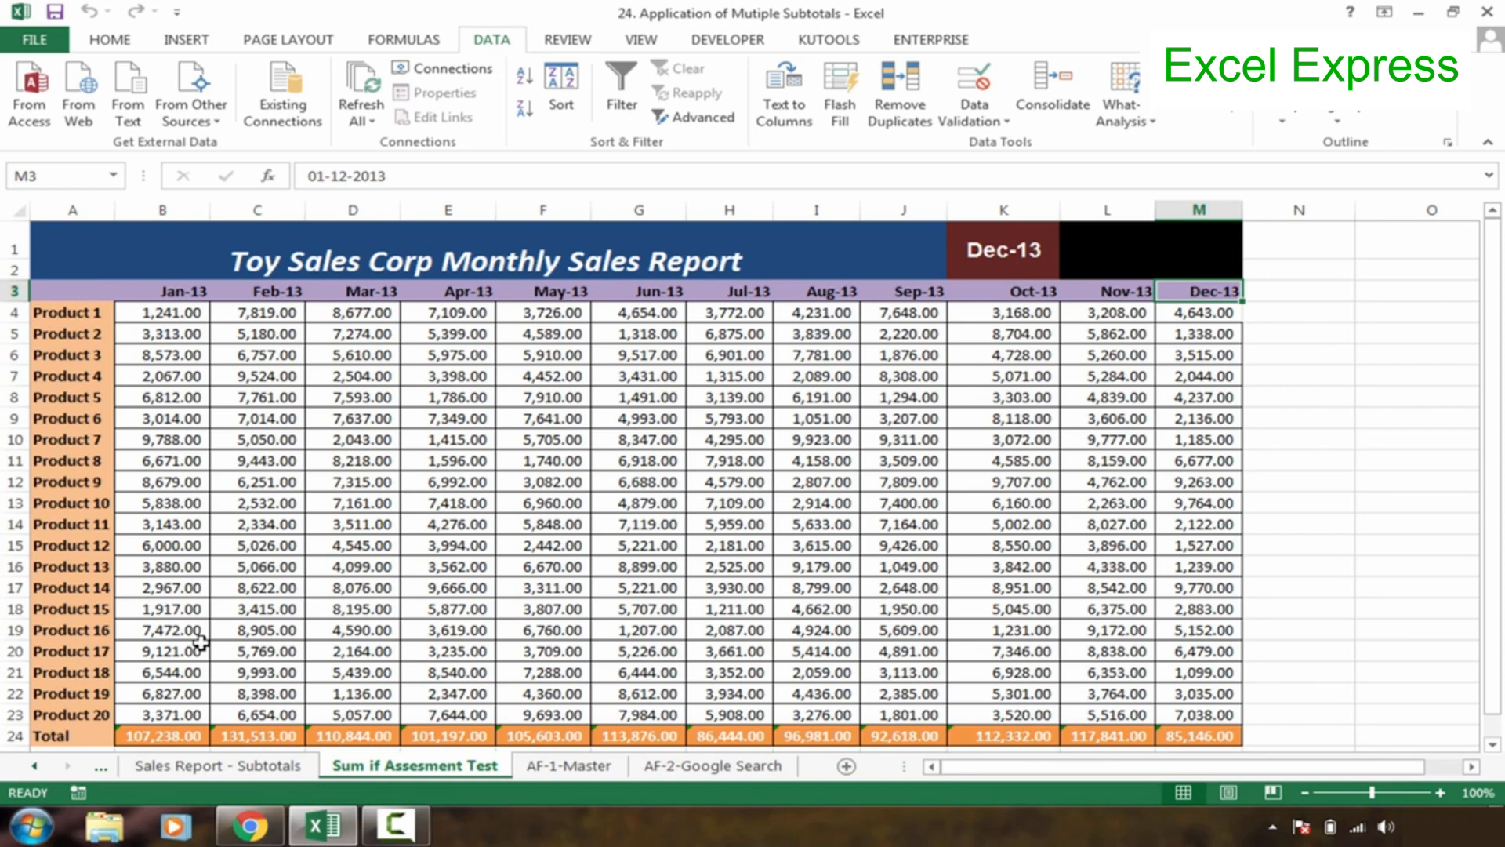
drag(157, 737, 1176, 672)
click(829, 416)
key(Up)
key(Up)
key(ctrl+Home)
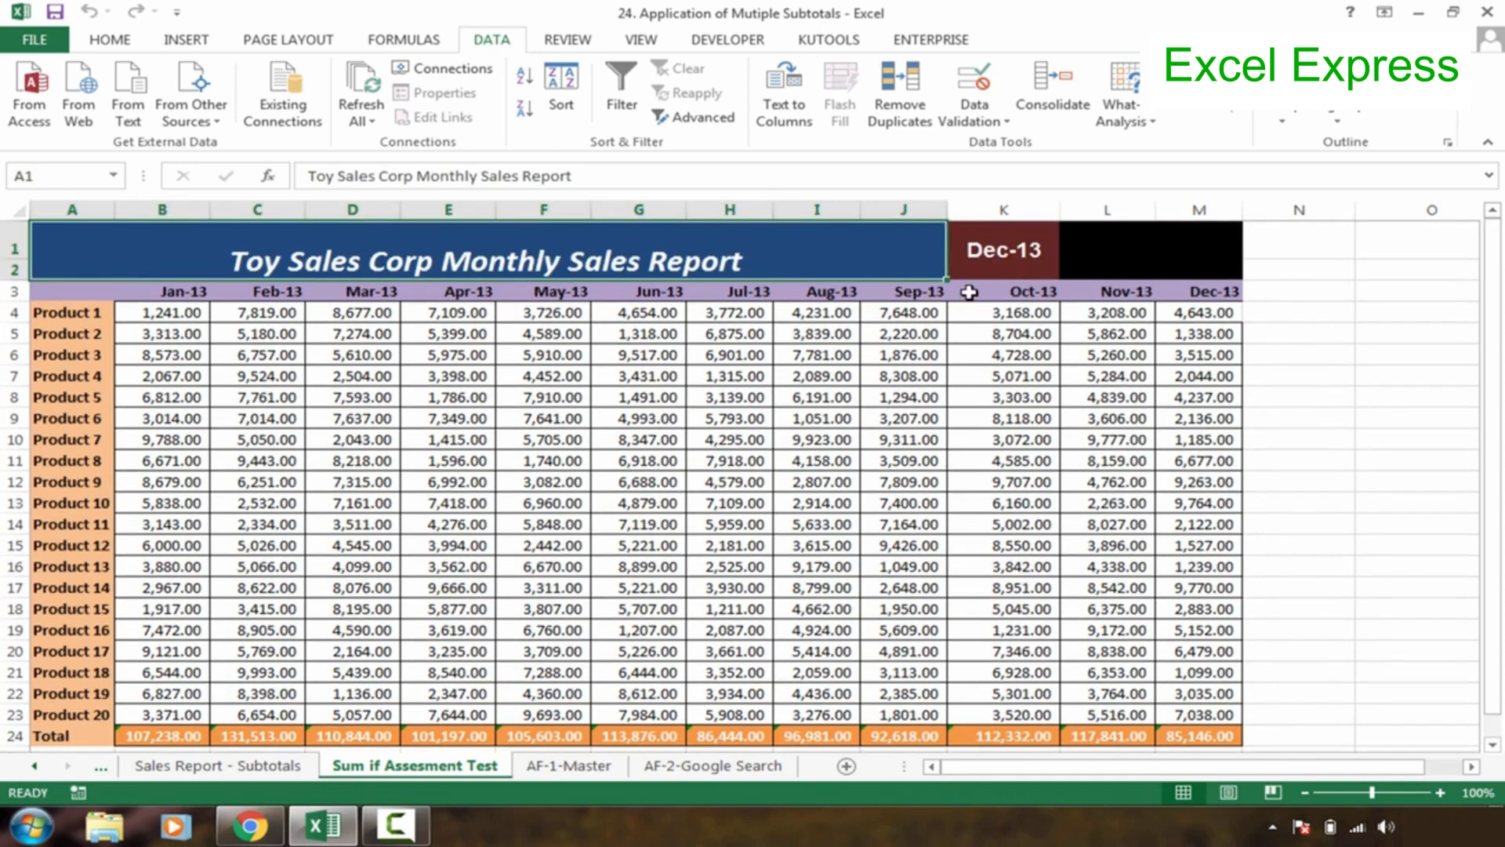
Step: Inspect the month selection cell and the empty black cell beside it, comparing them with the month headings and totals row
click(1017, 251)
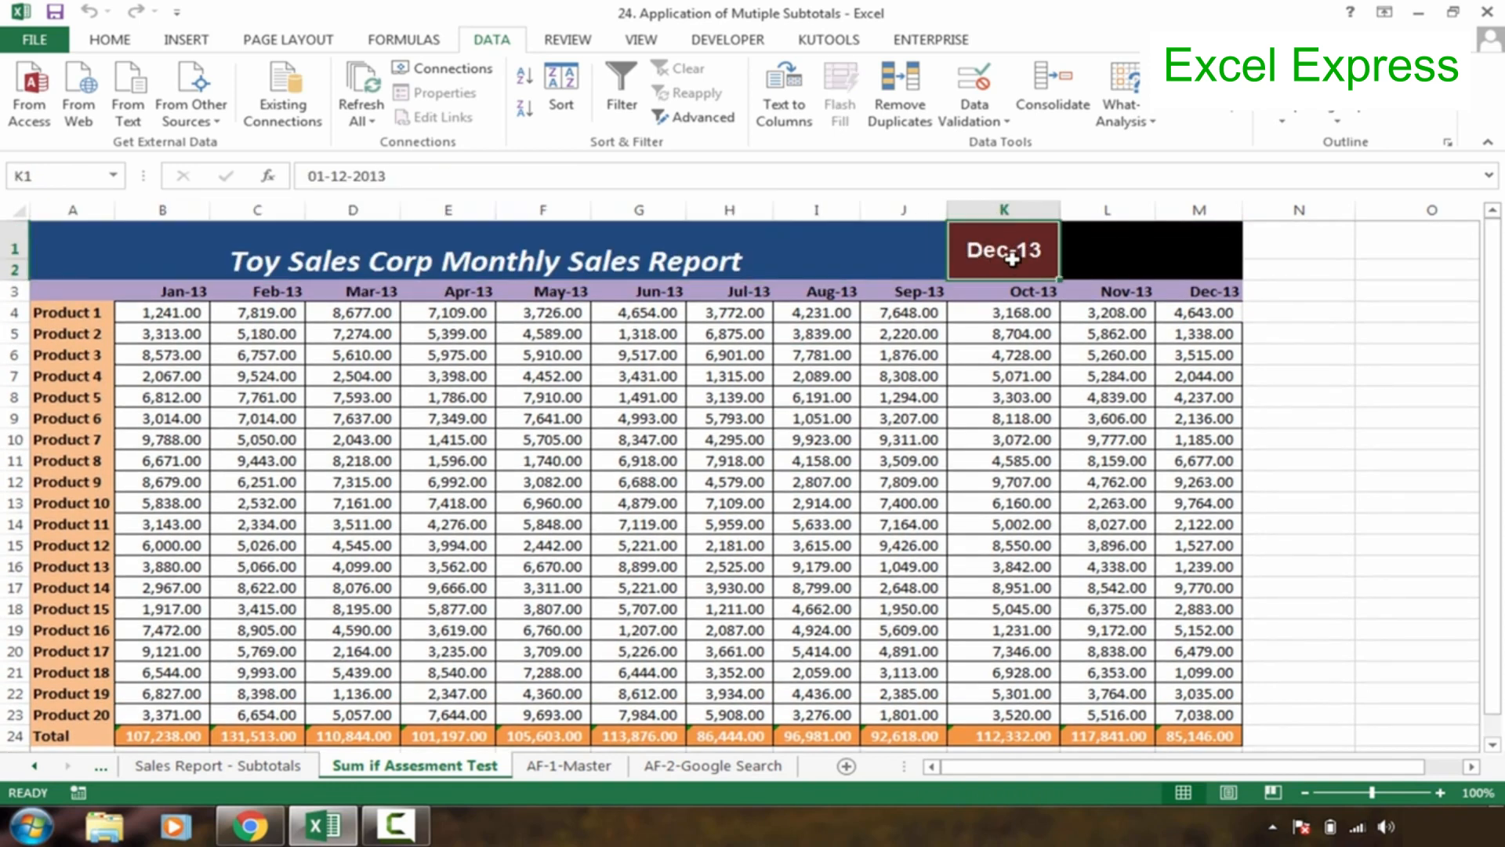
click(1133, 251)
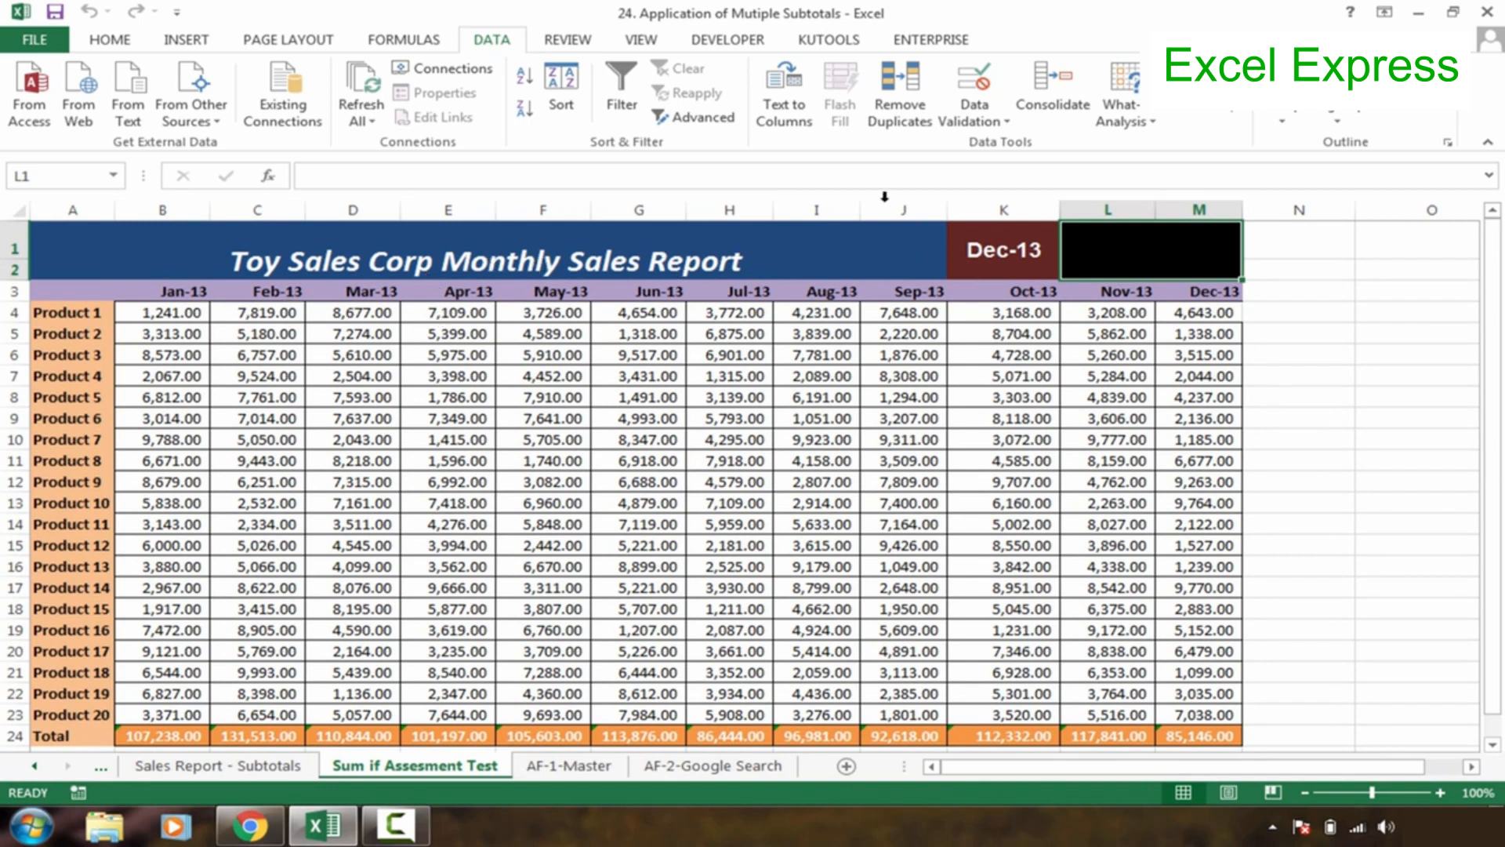
click(1022, 252)
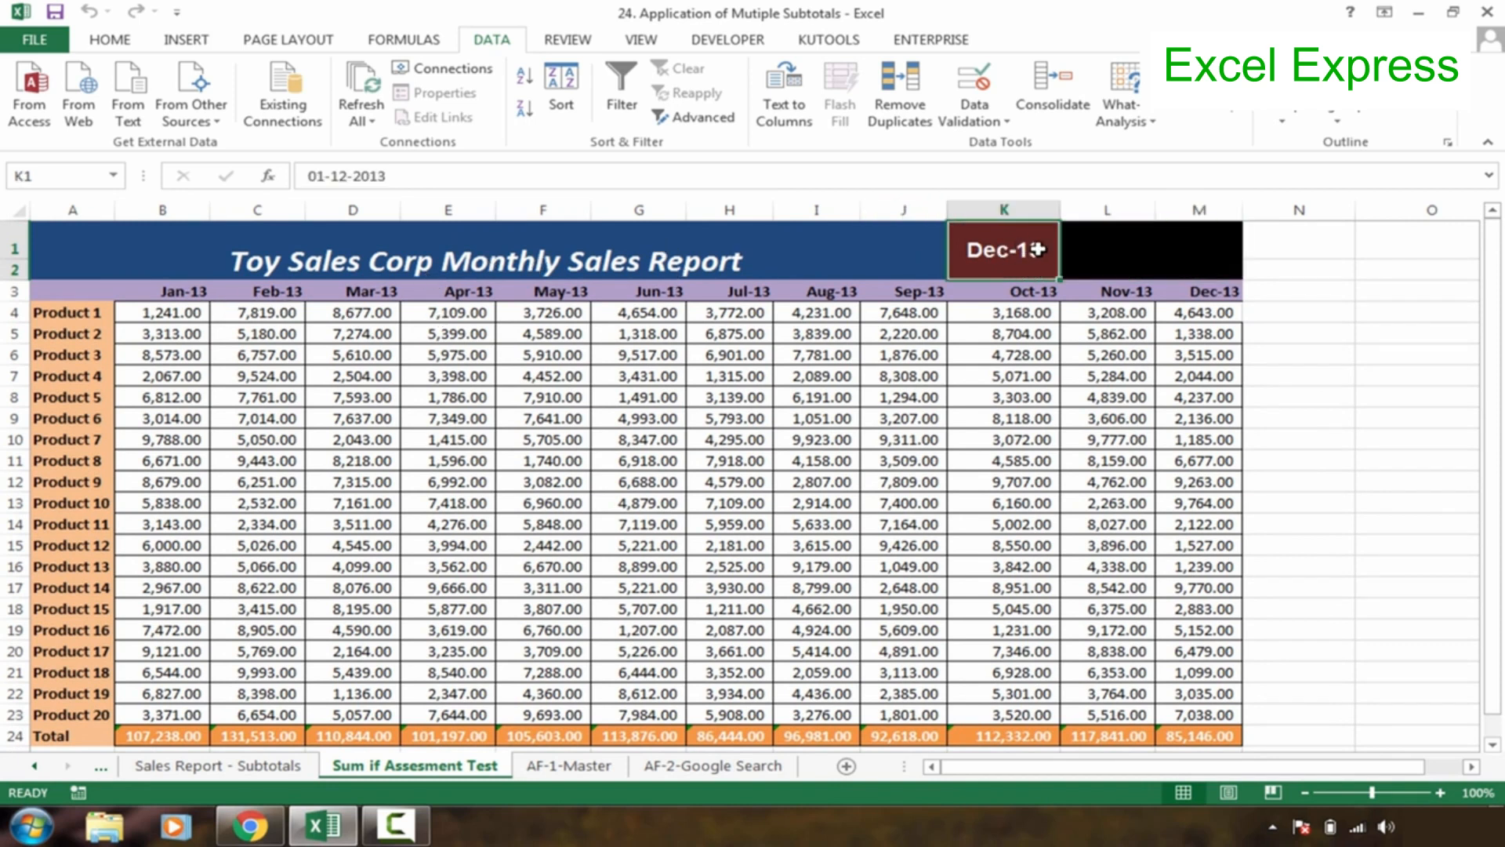
drag(177, 290, 1235, 290)
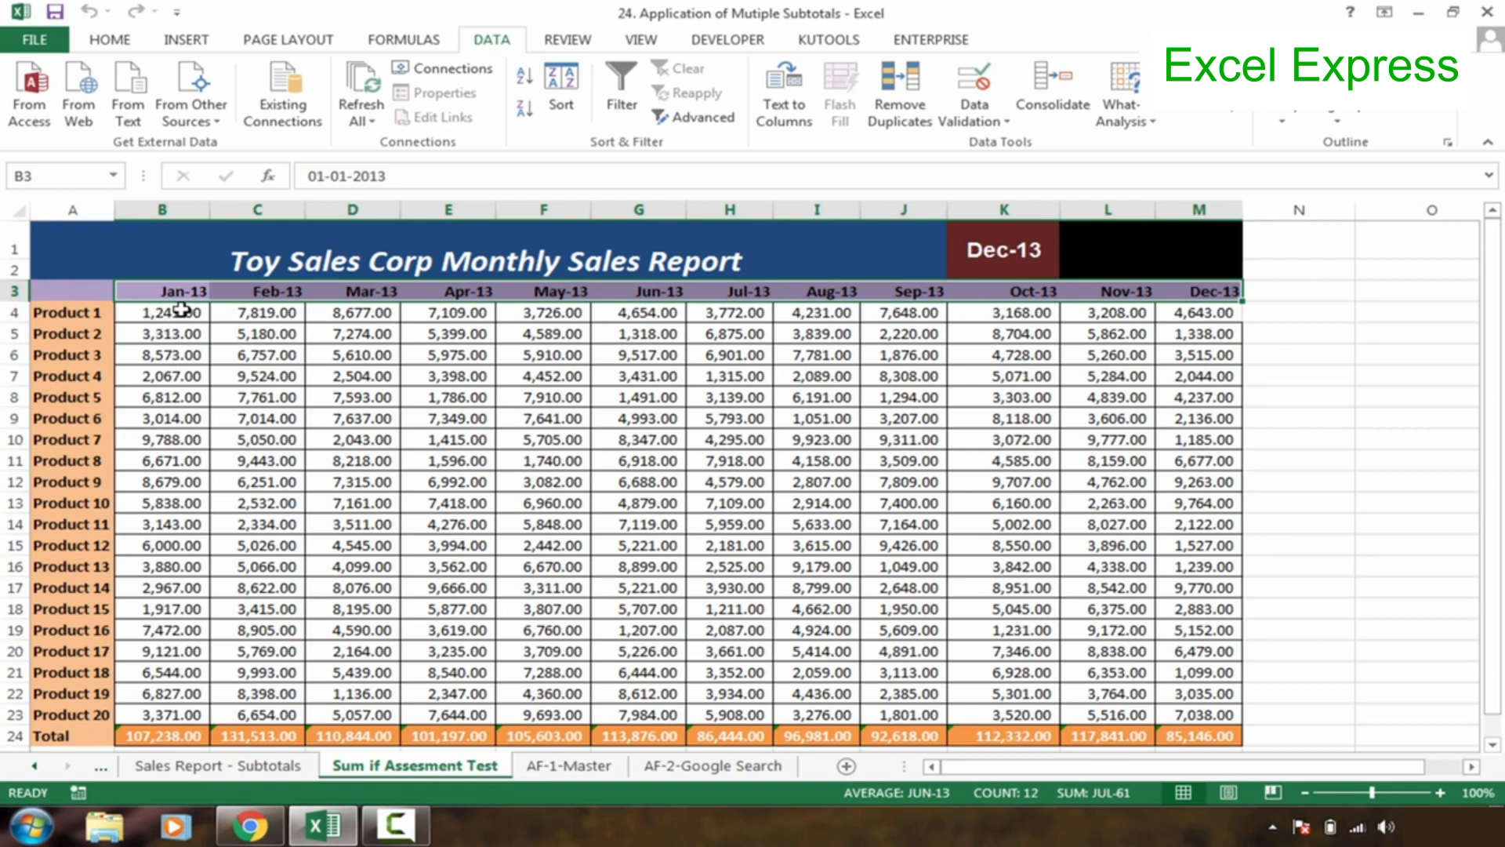
drag(174, 295, 1181, 294)
drag(188, 735, 549, 737)
drag(872, 781, 1176, 594)
drag(1492, 429, 1492, 388)
Step: Return to the Sales Report - Subtotals sheet and check how months run down the rows beside units, reach and sales amount
click(215, 766)
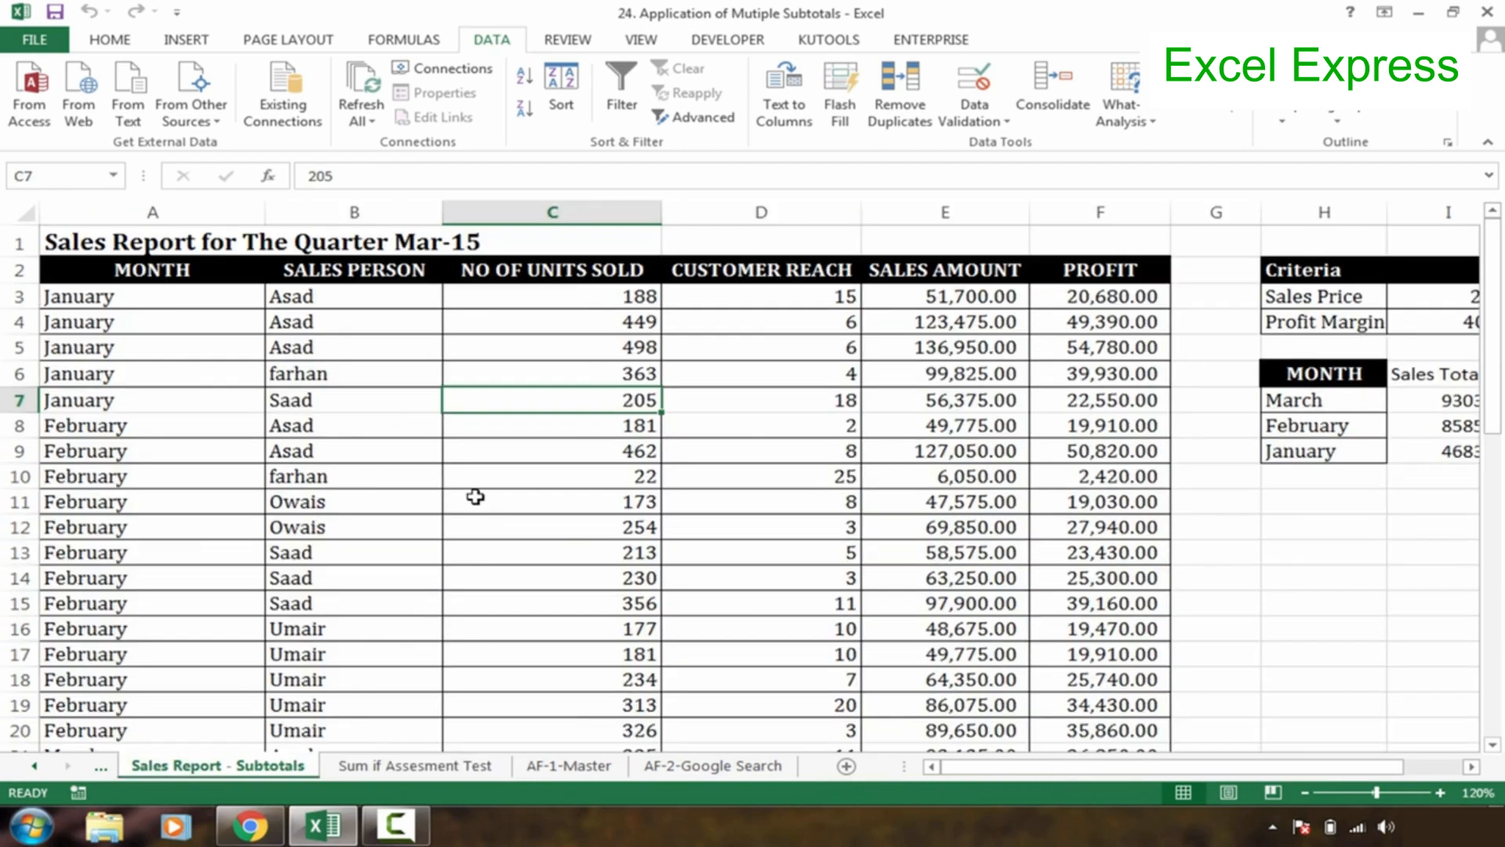
click(112, 302)
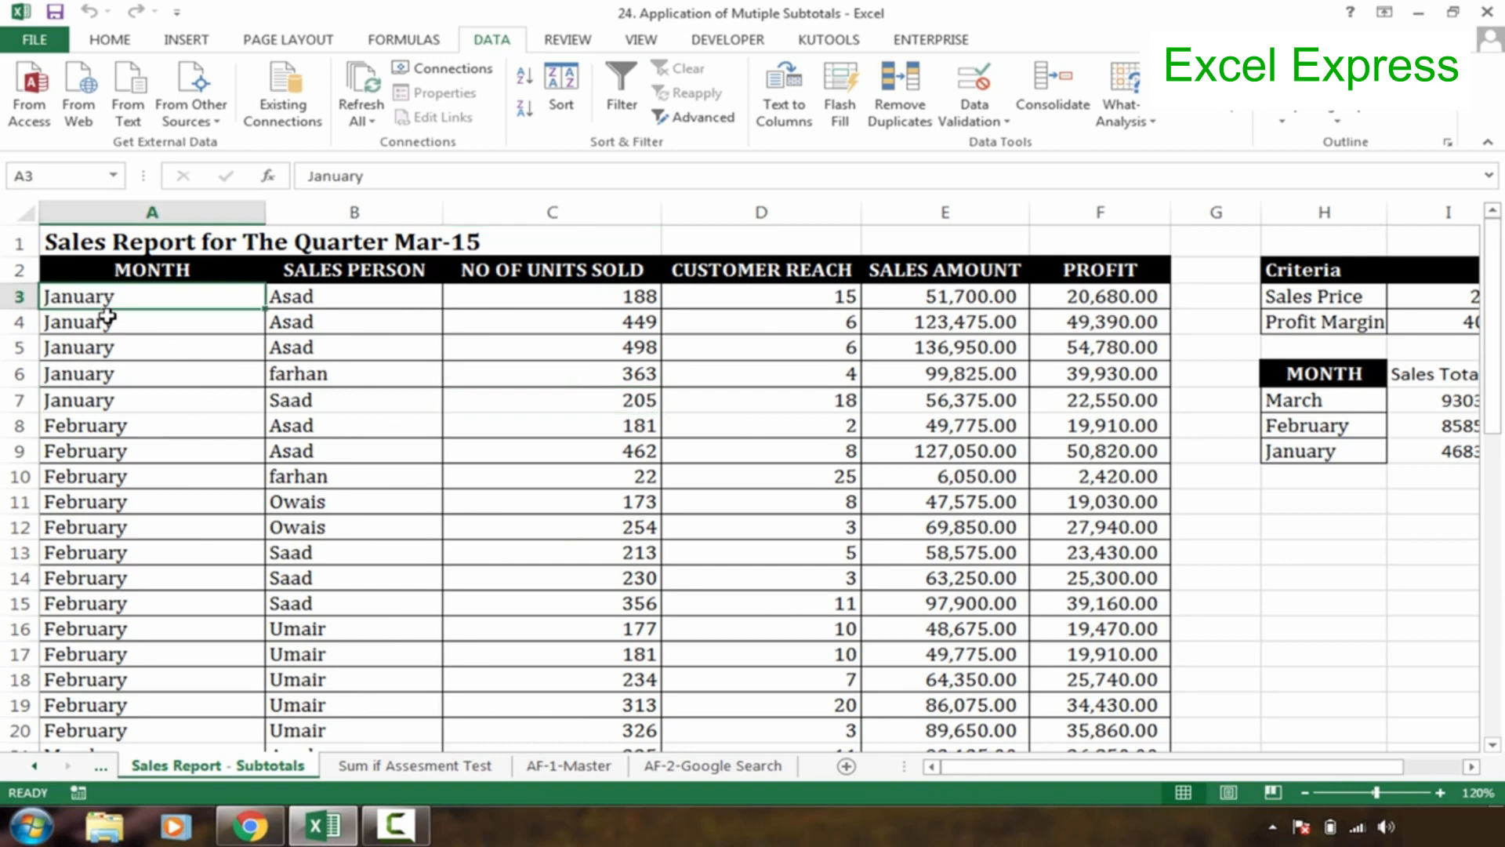
click(107, 376)
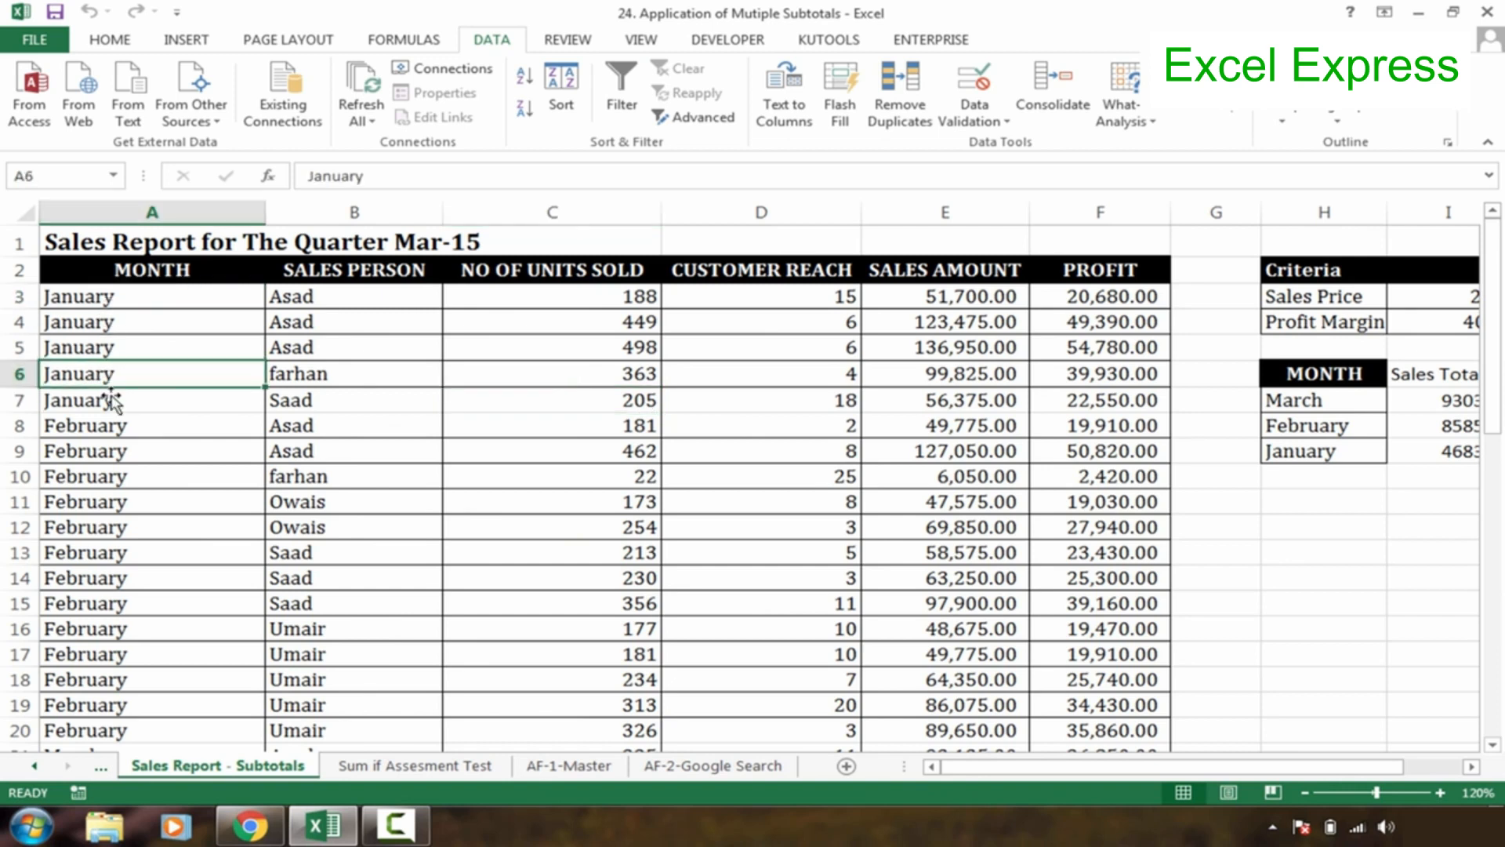
click(616, 296)
click(811, 296)
click(990, 302)
click(957, 424)
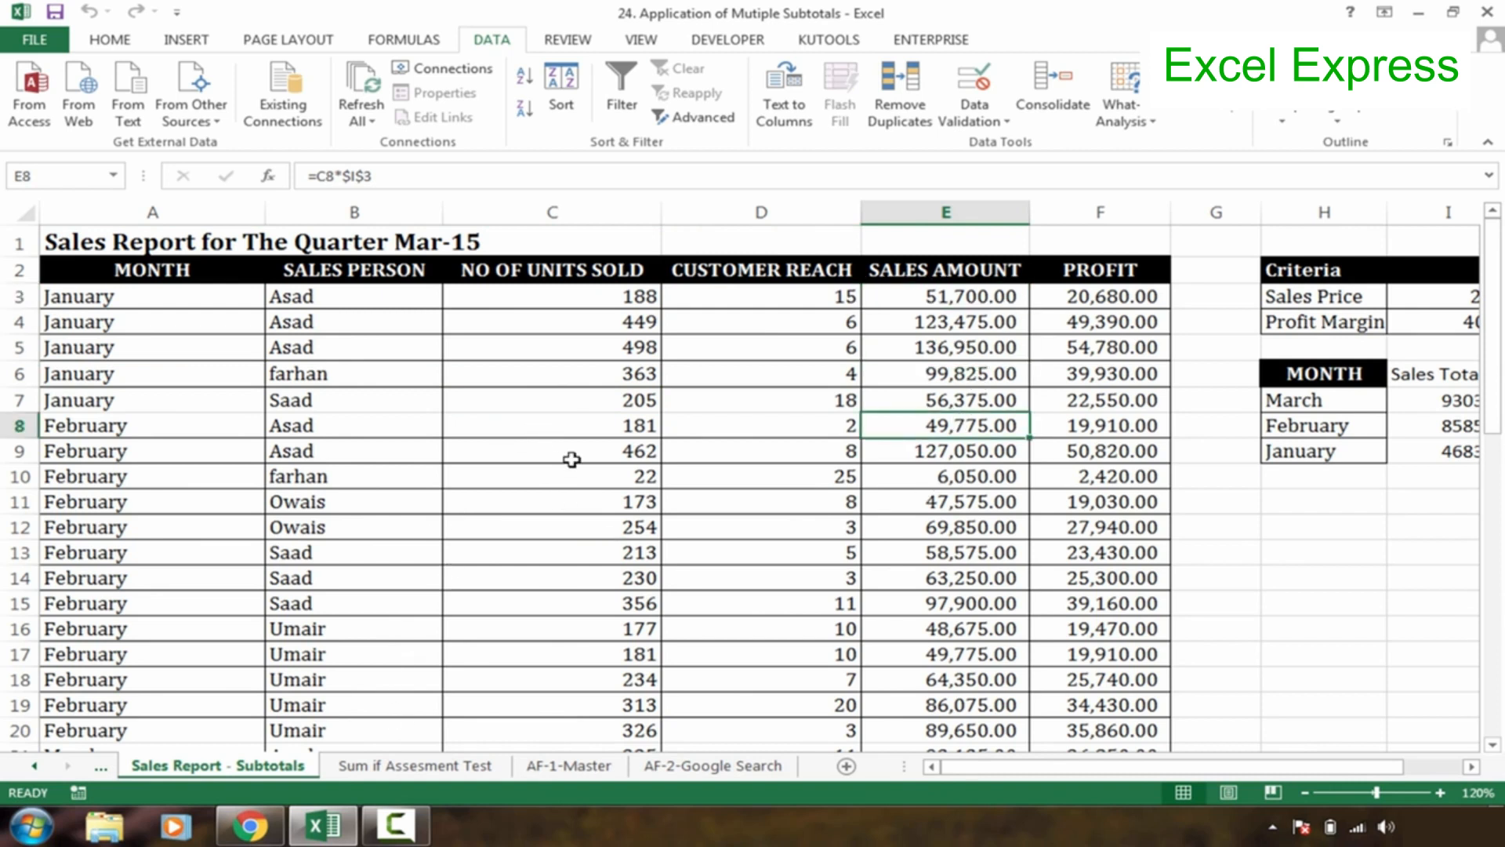
Step: Go back to the Sum if Assesment Test sheet and inspect the date values behind the Jan-13 and Feb-13 headings
click(455, 766)
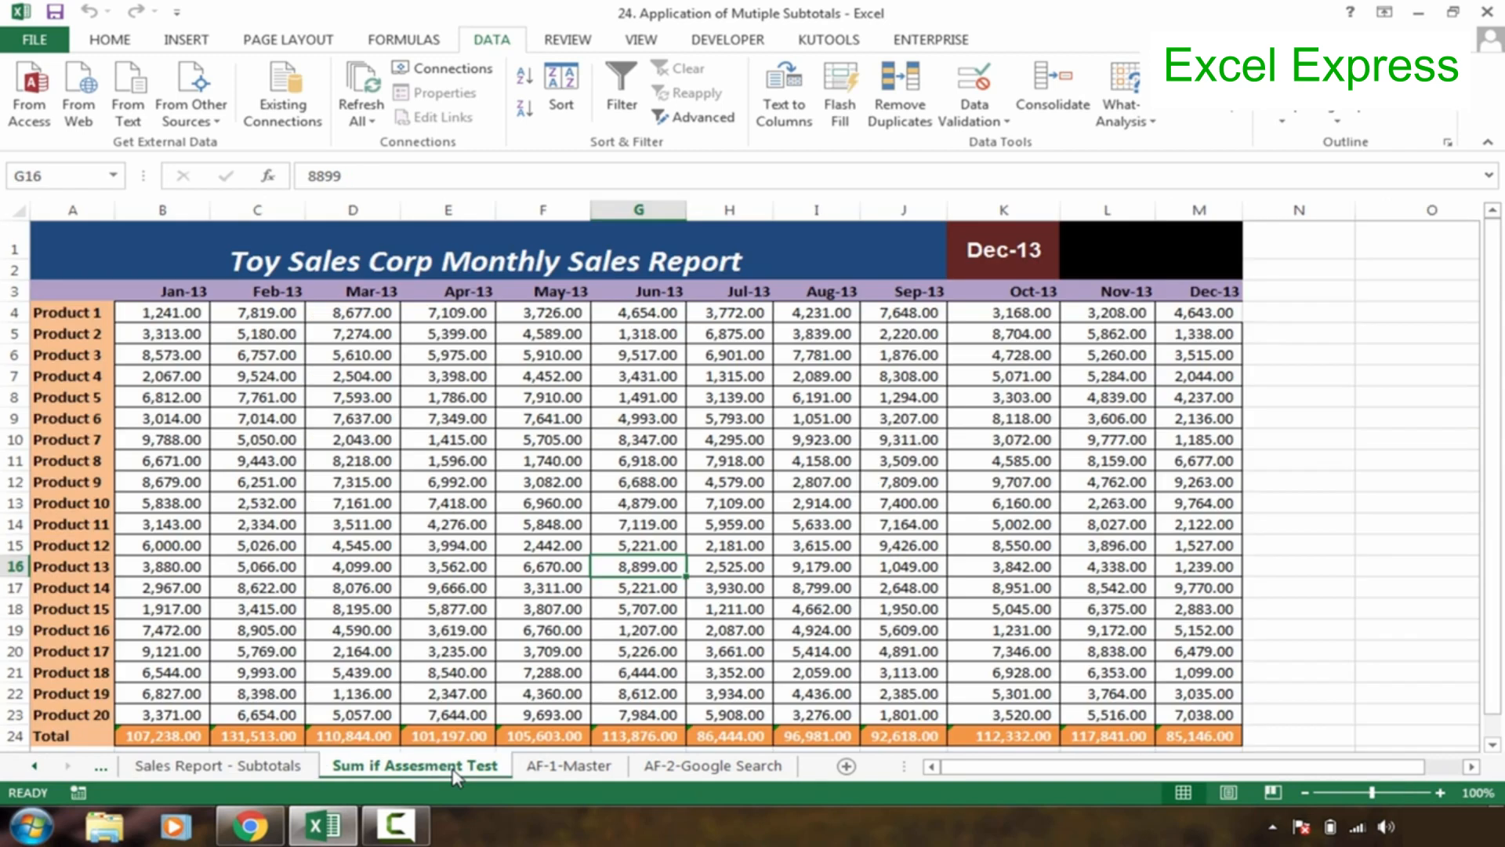
click(756, 480)
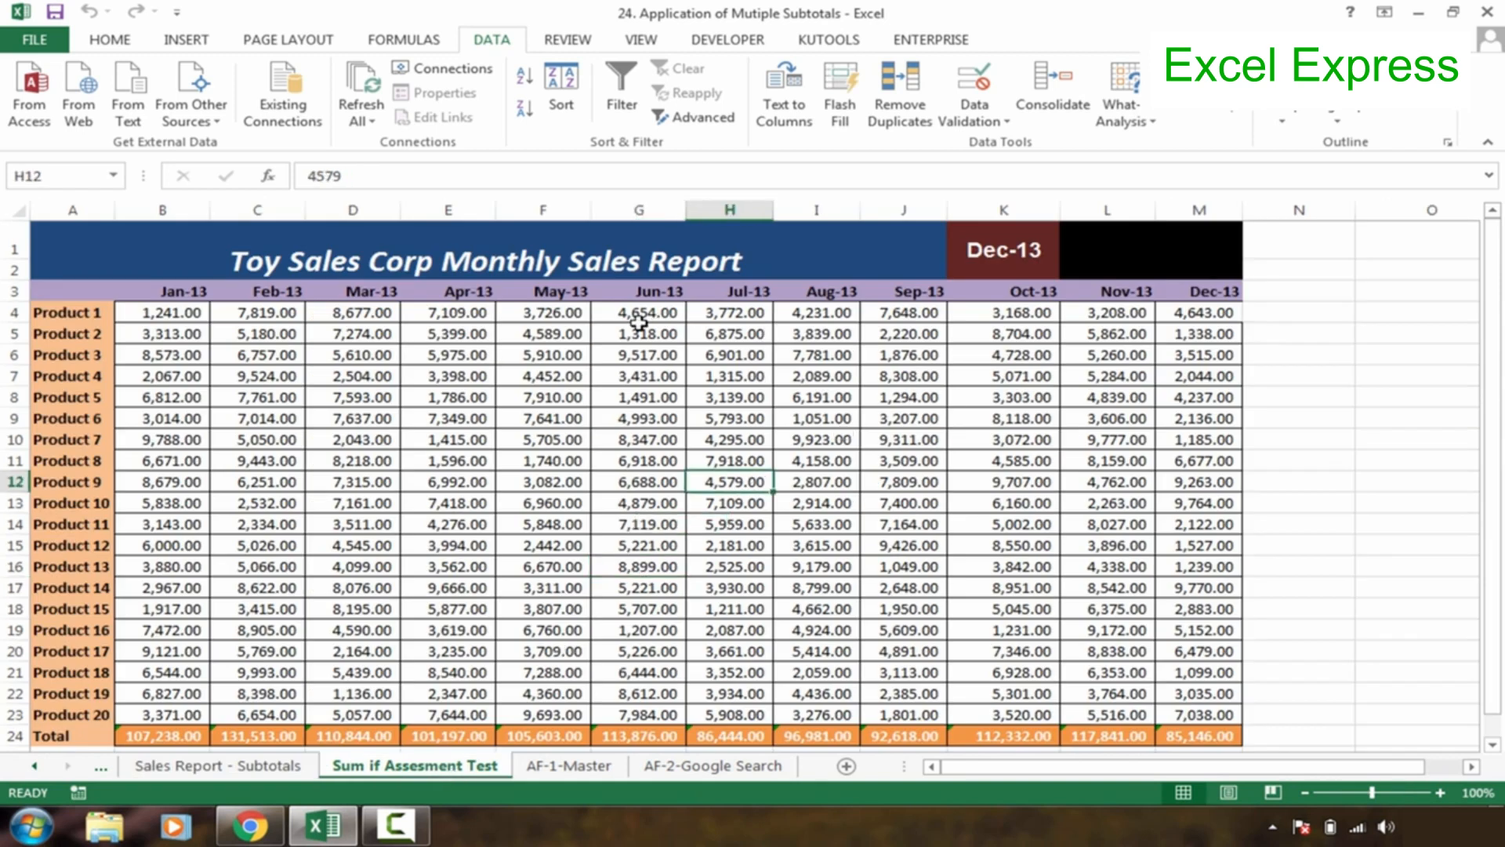
click(179, 291)
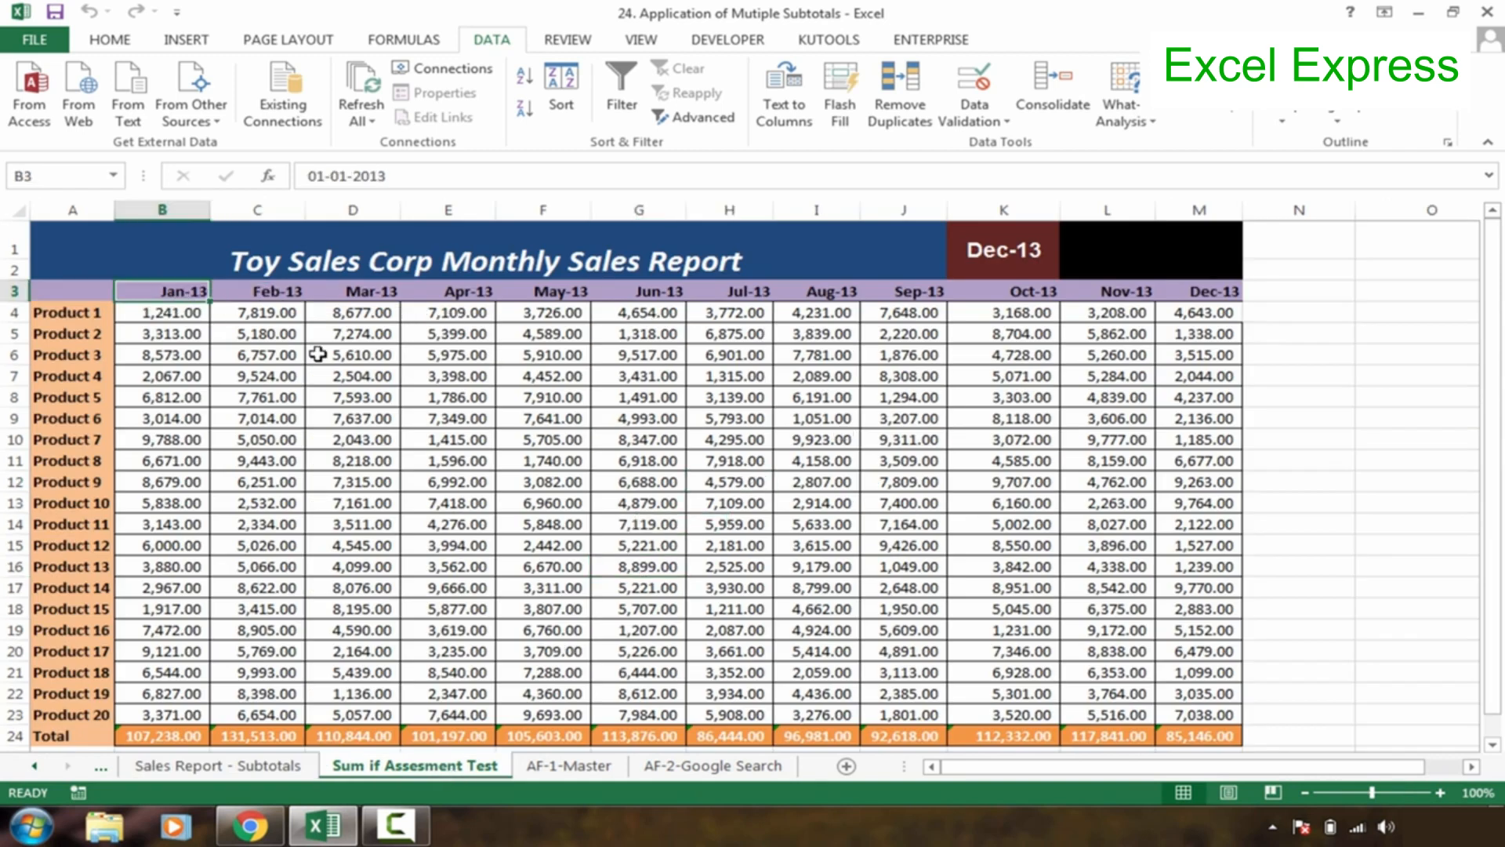
text(Ja)
key(Escape)
click(265, 295)
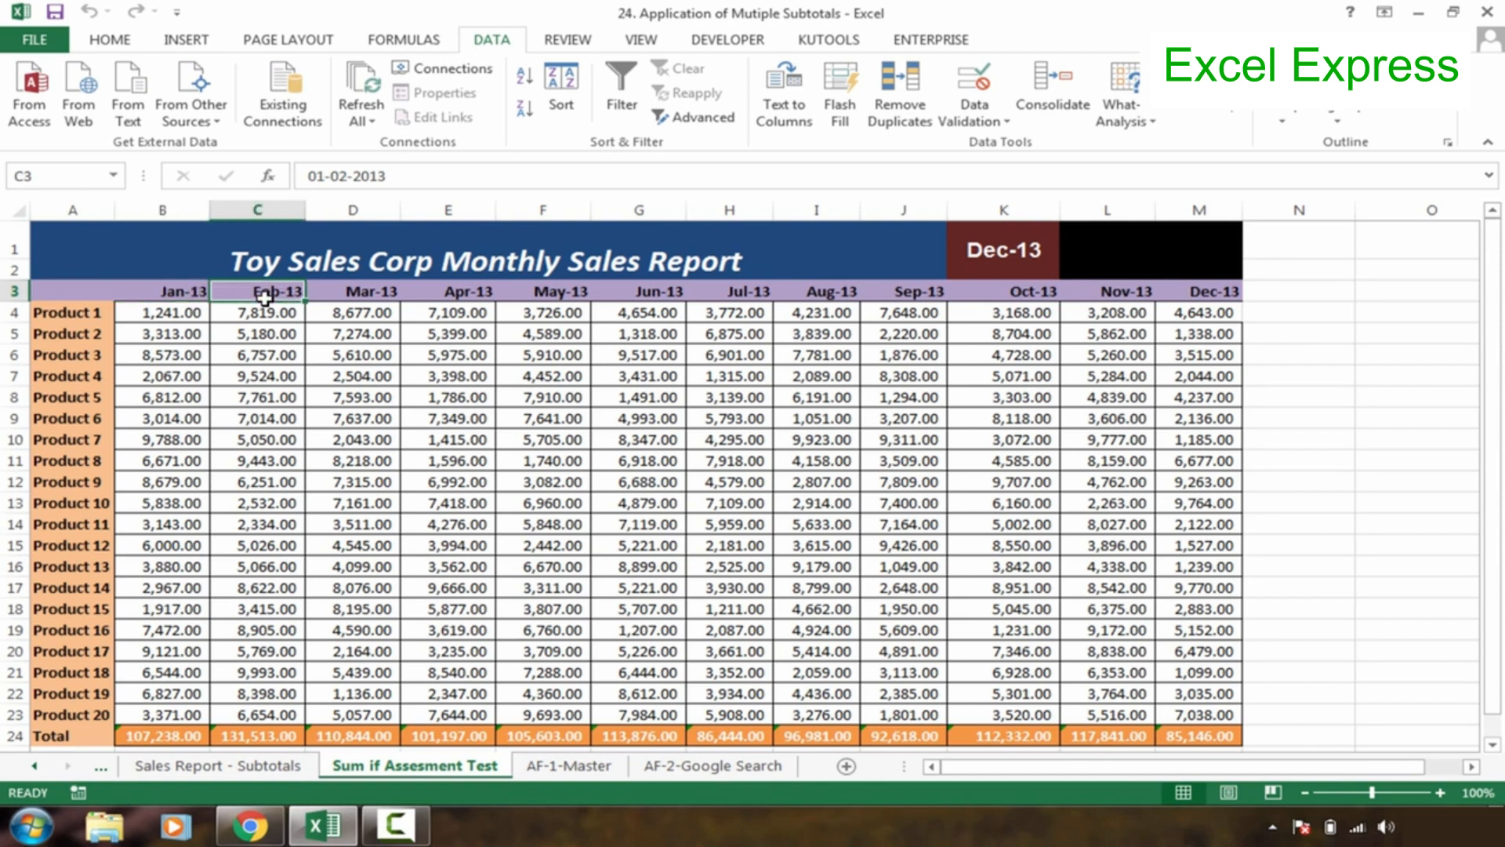
Step: Replace the Jan-13 heading in cell B3 with the text January
click(175, 299)
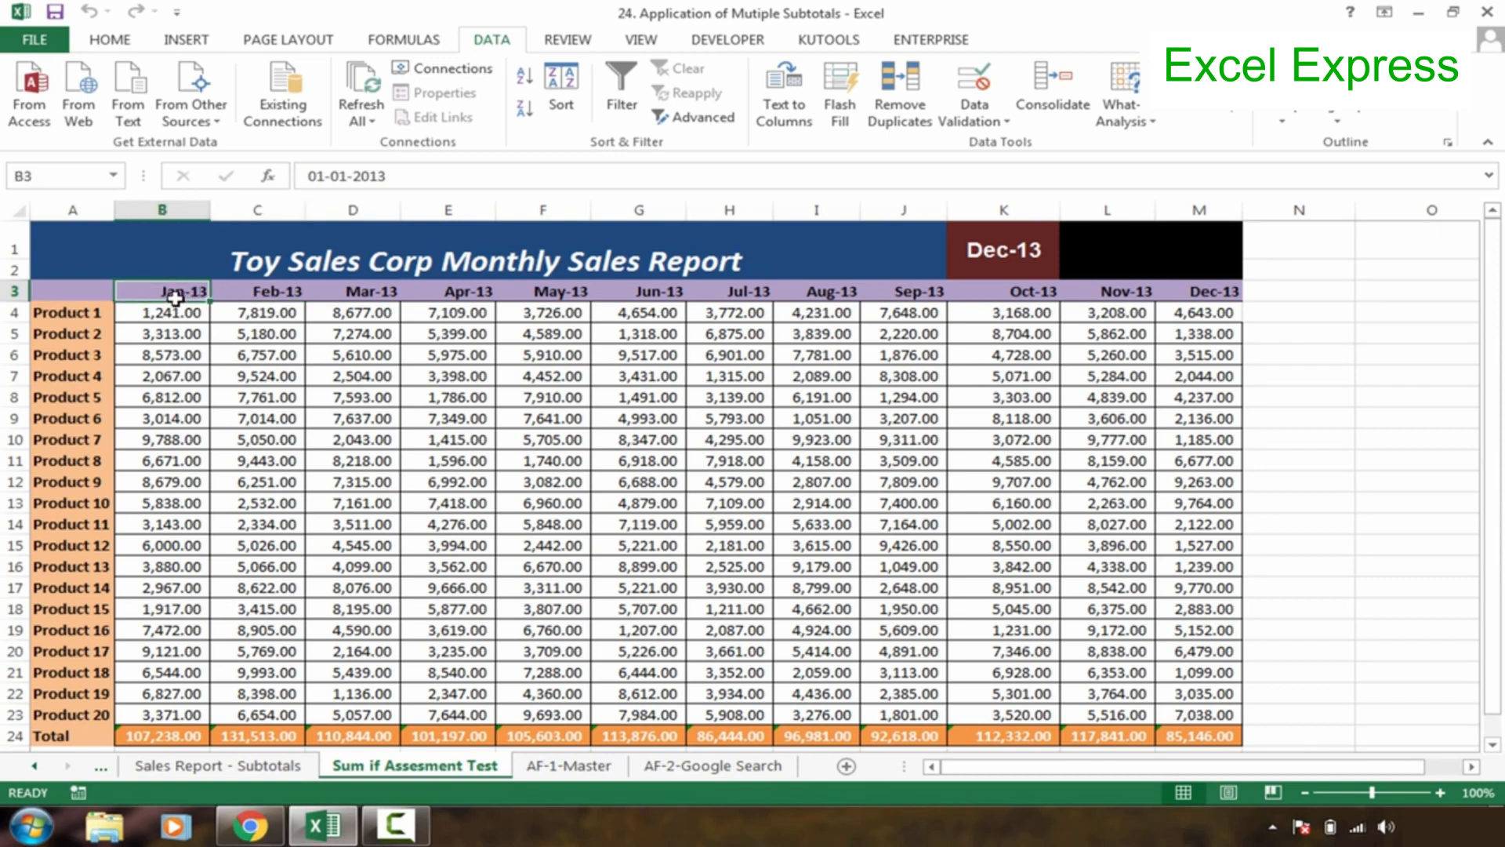
click(1440, 793)
click(1440, 793)
mouse_move(1496, 337)
mouse_down()
mouse_move(1497, 362)
mouse_move(1496, 335)
mouse_up()
click(88, 518)
key(Left)
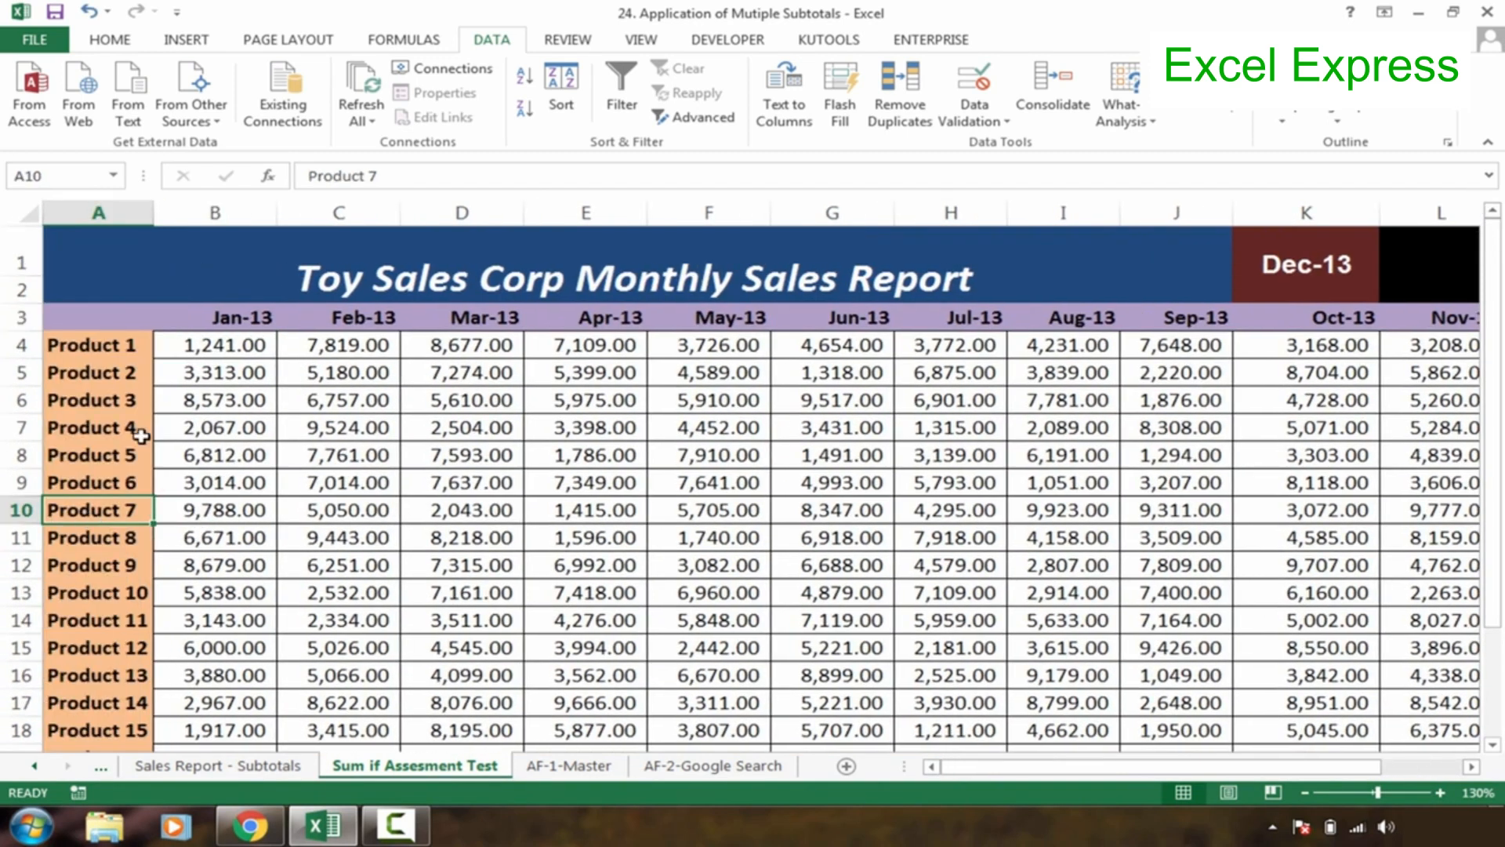
click(239, 314)
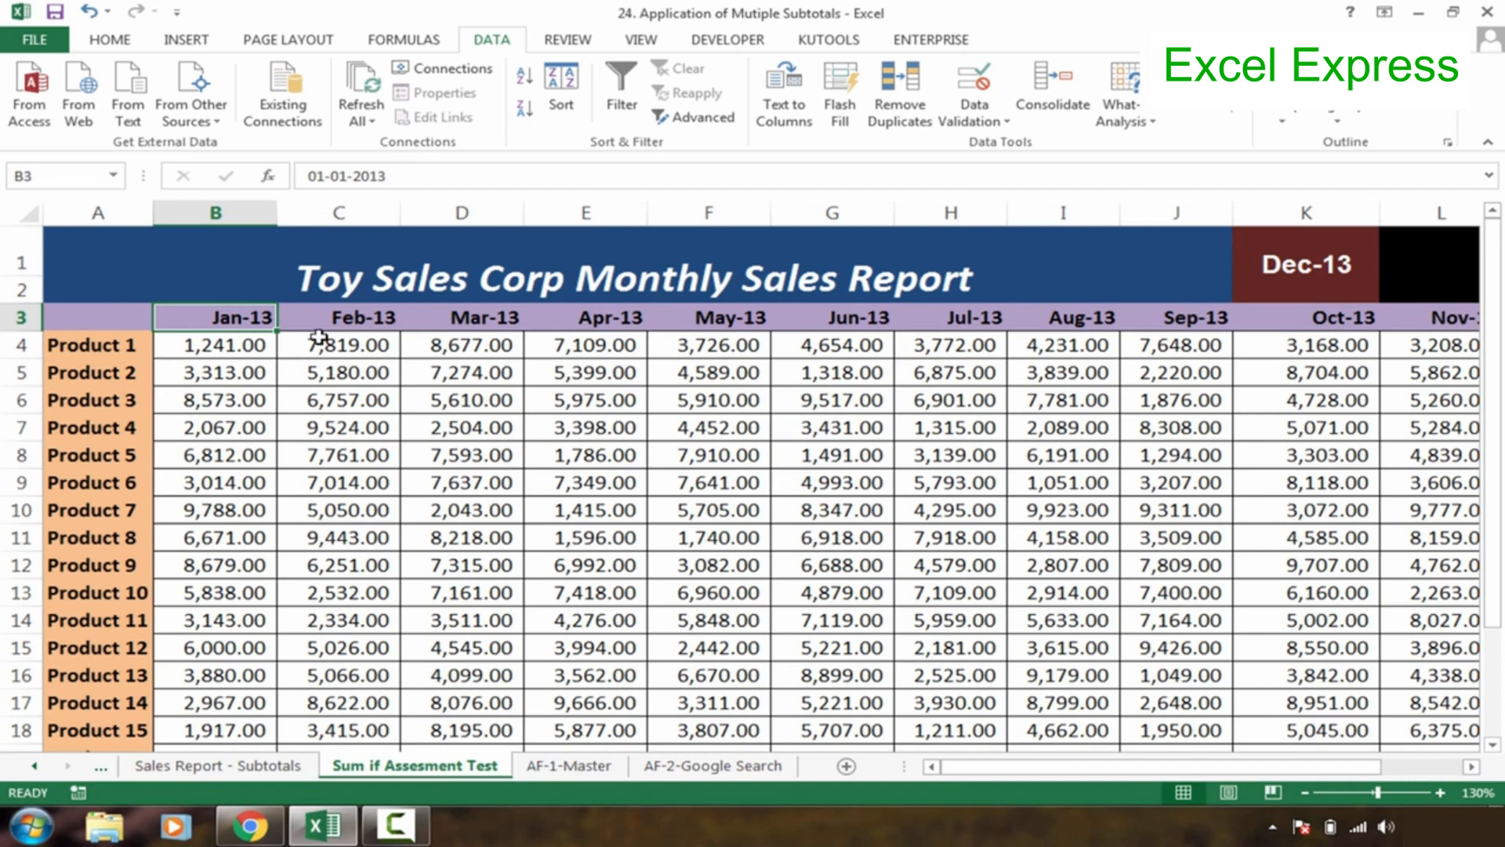
text(Ja)
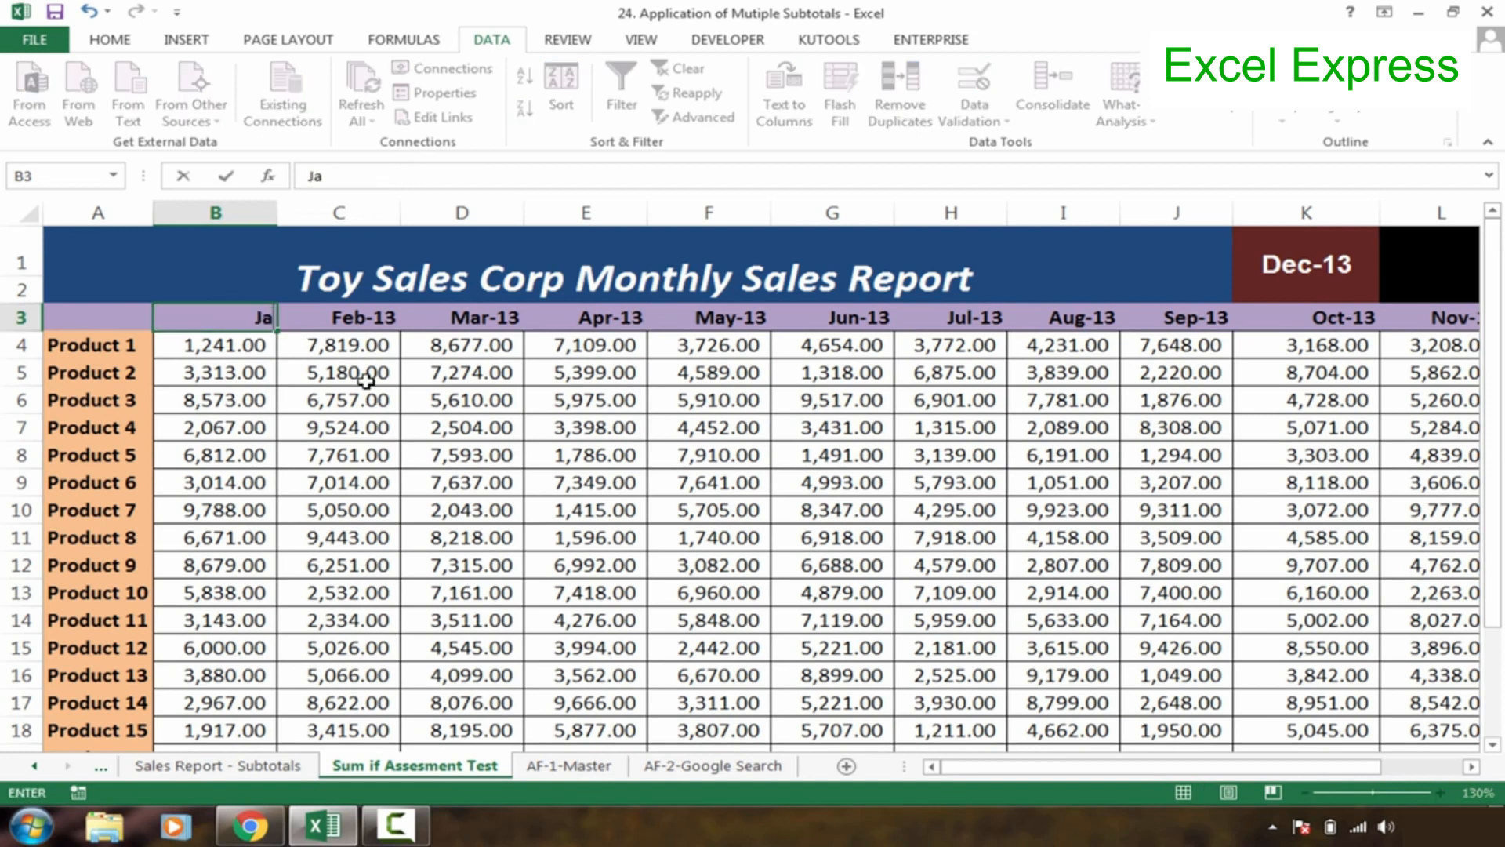
text(nuary)
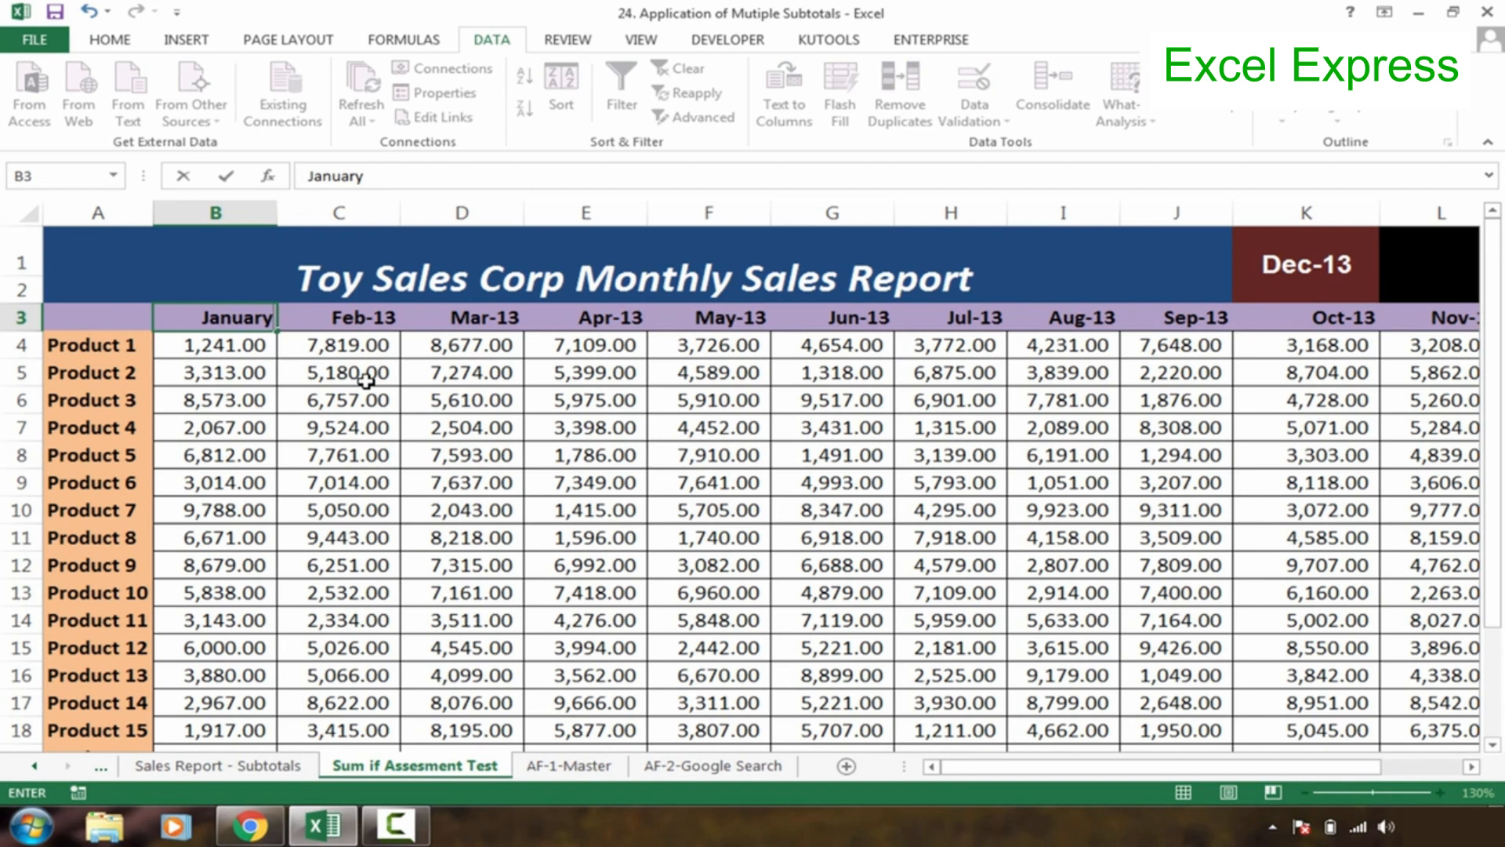
key(Return)
Step: Fill the month names from January in B3 across the heading row through December in M3
click(272, 326)
drag(279, 331, 1260, 327)
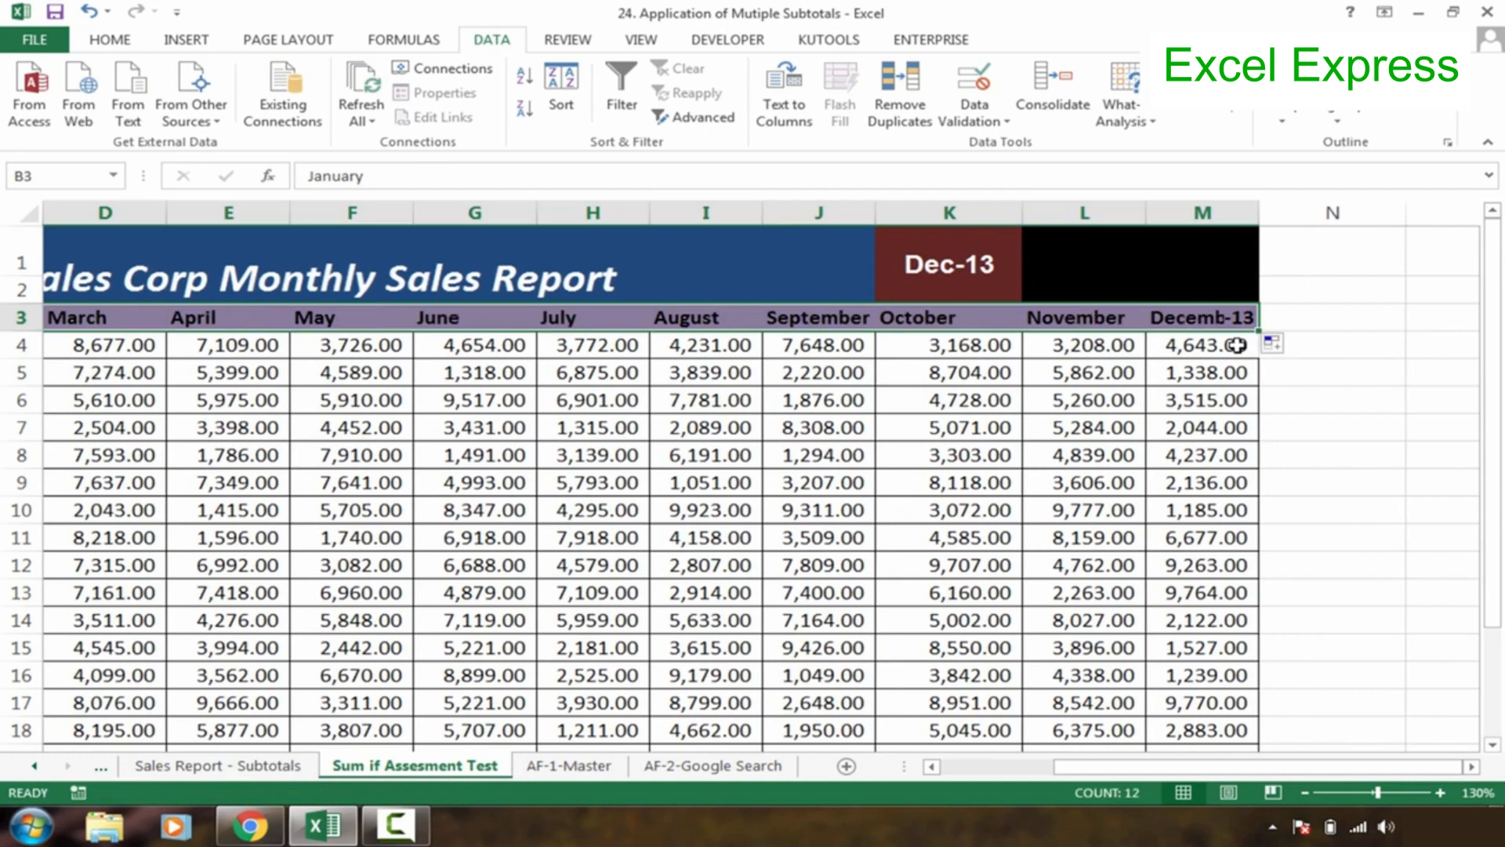
click(1070, 407)
Step: Set the month selection cell K1 to January
click(974, 271)
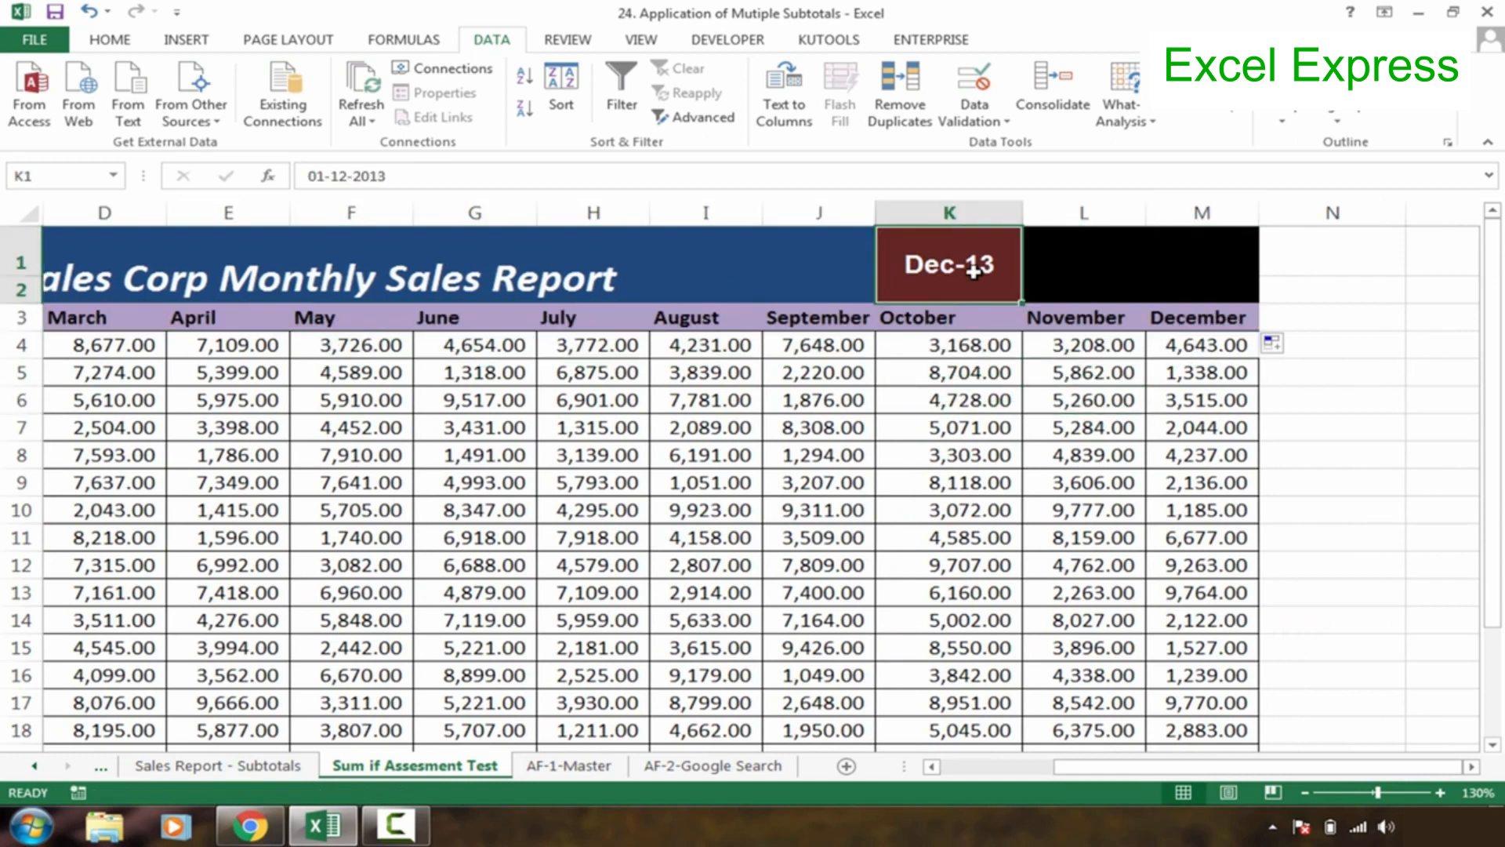
text(January)
key(Return)
Step: Examine the month selection cell, the empty black result cell and the row of month name headings they relate to
click(1133, 250)
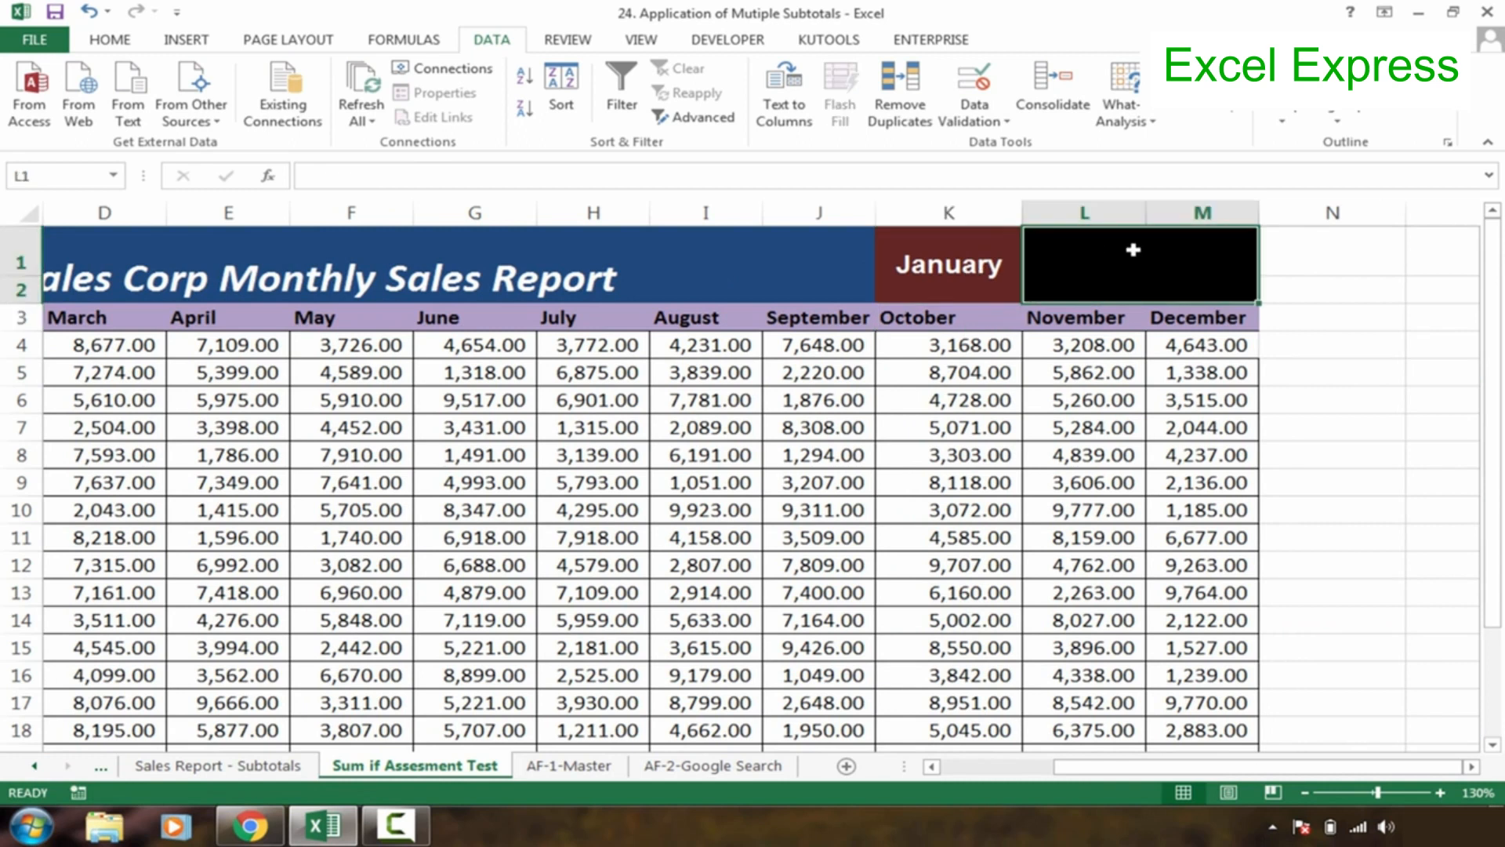
click(912, 439)
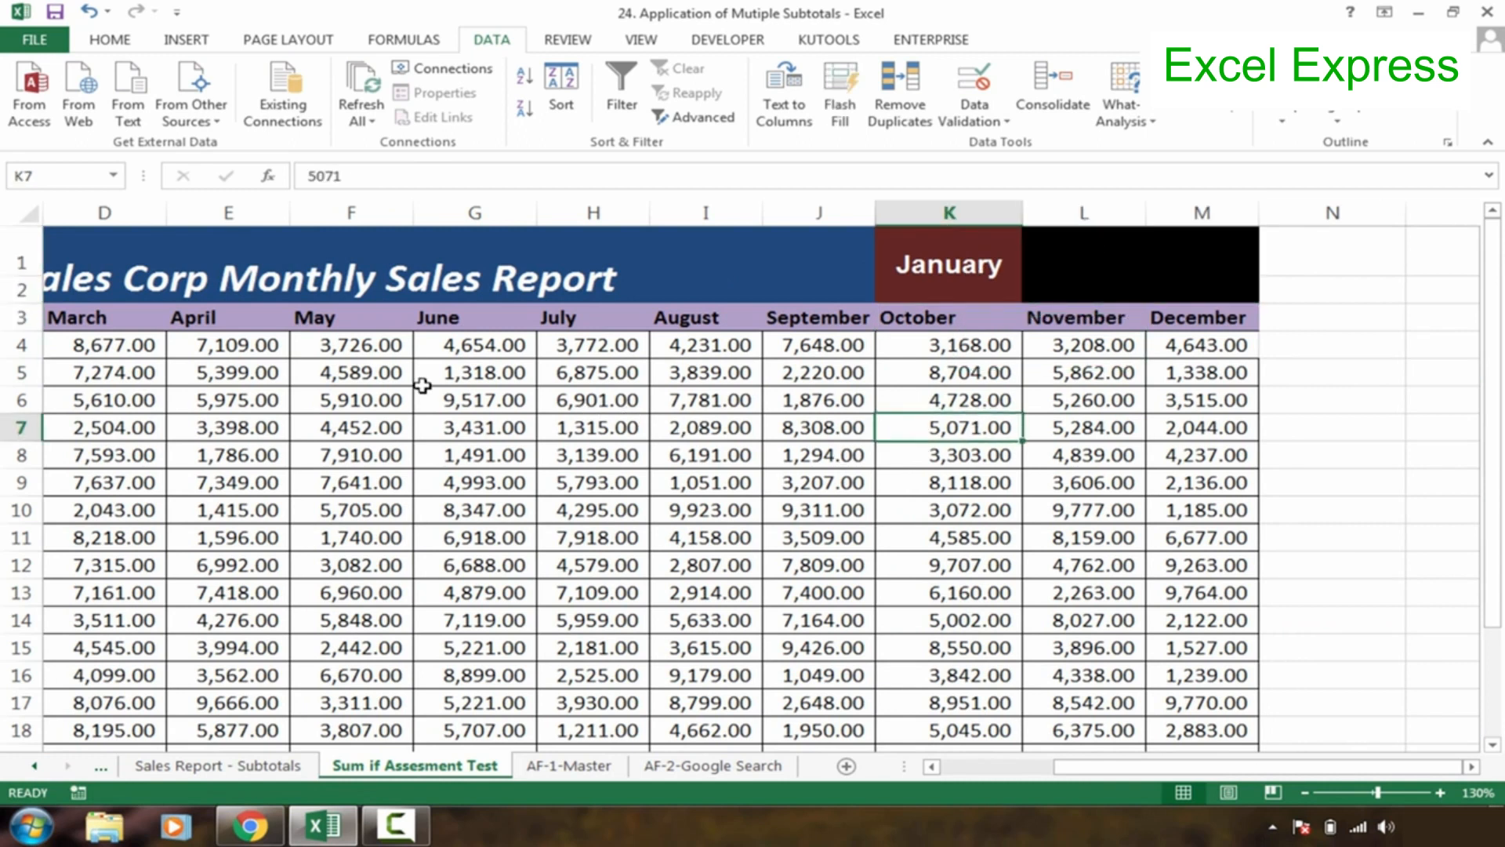
click(949, 264)
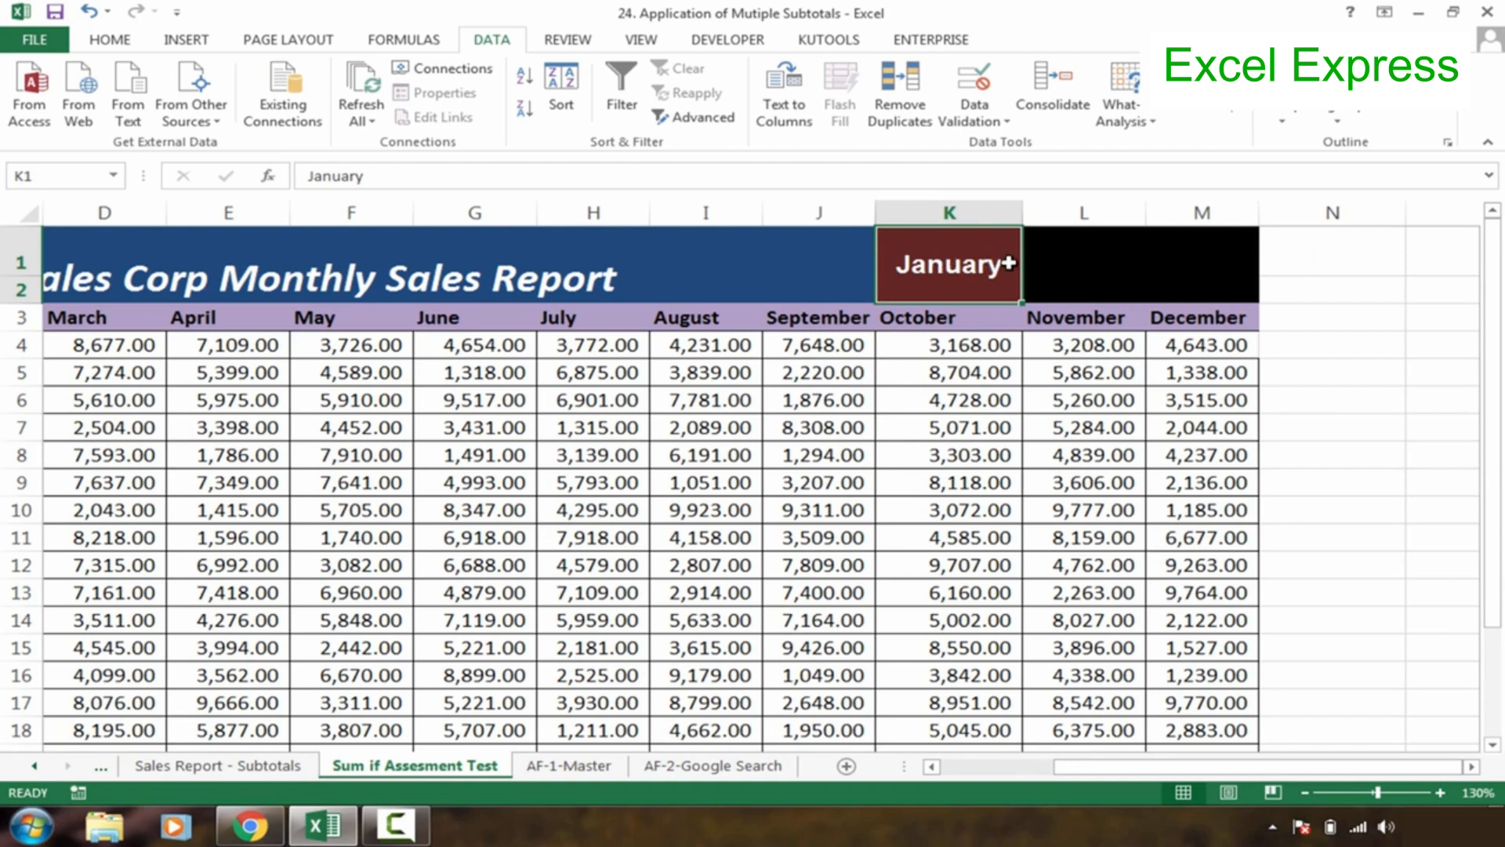
click(1135, 253)
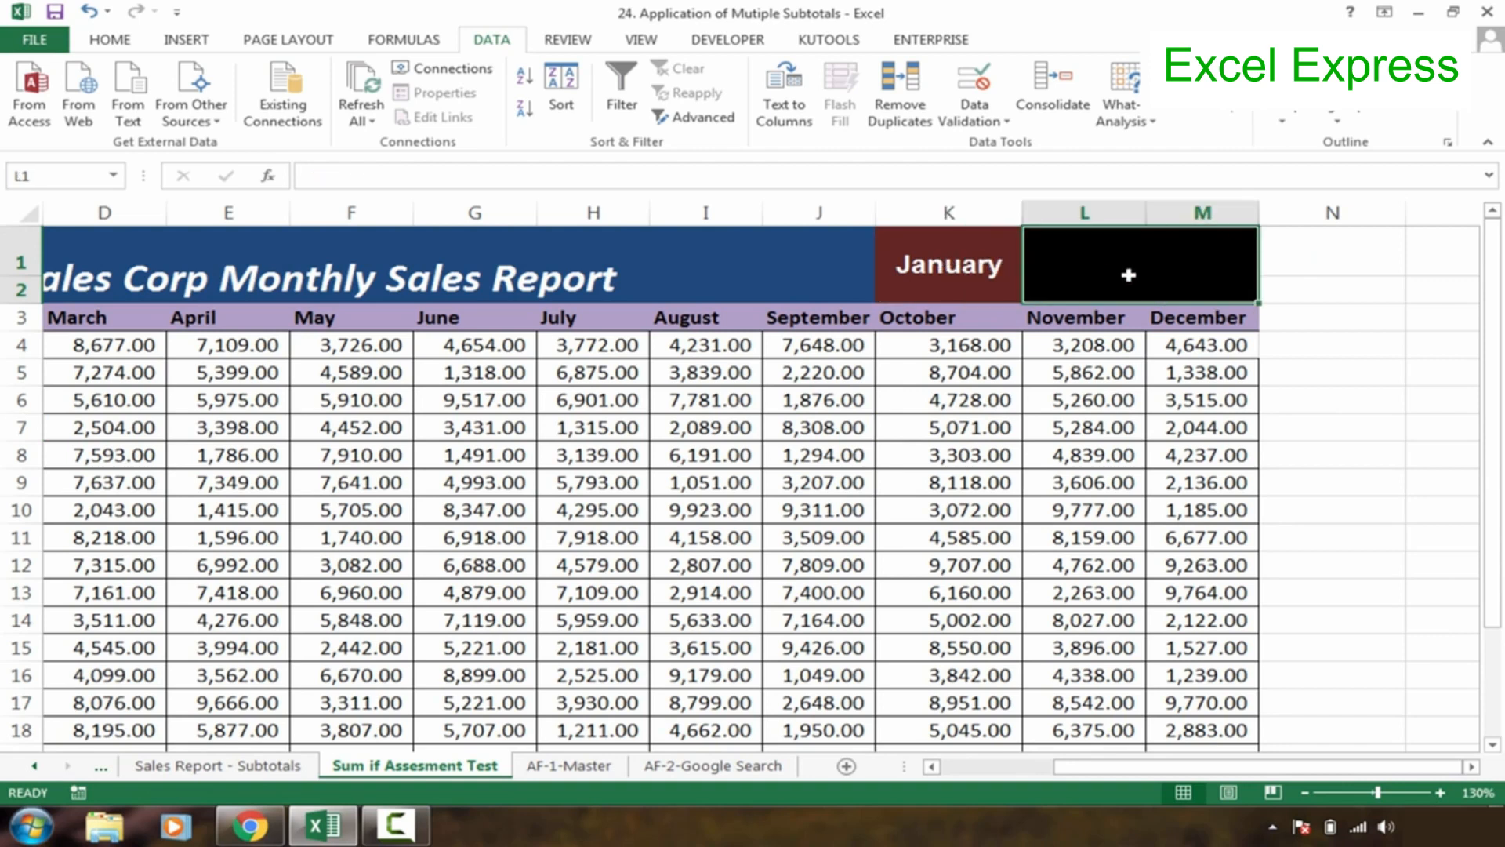
click(660, 484)
click(621, 323)
key(Left)
key(Left)
key(Left)
key(Left)
key(Left)
key(Left)
key(Left)
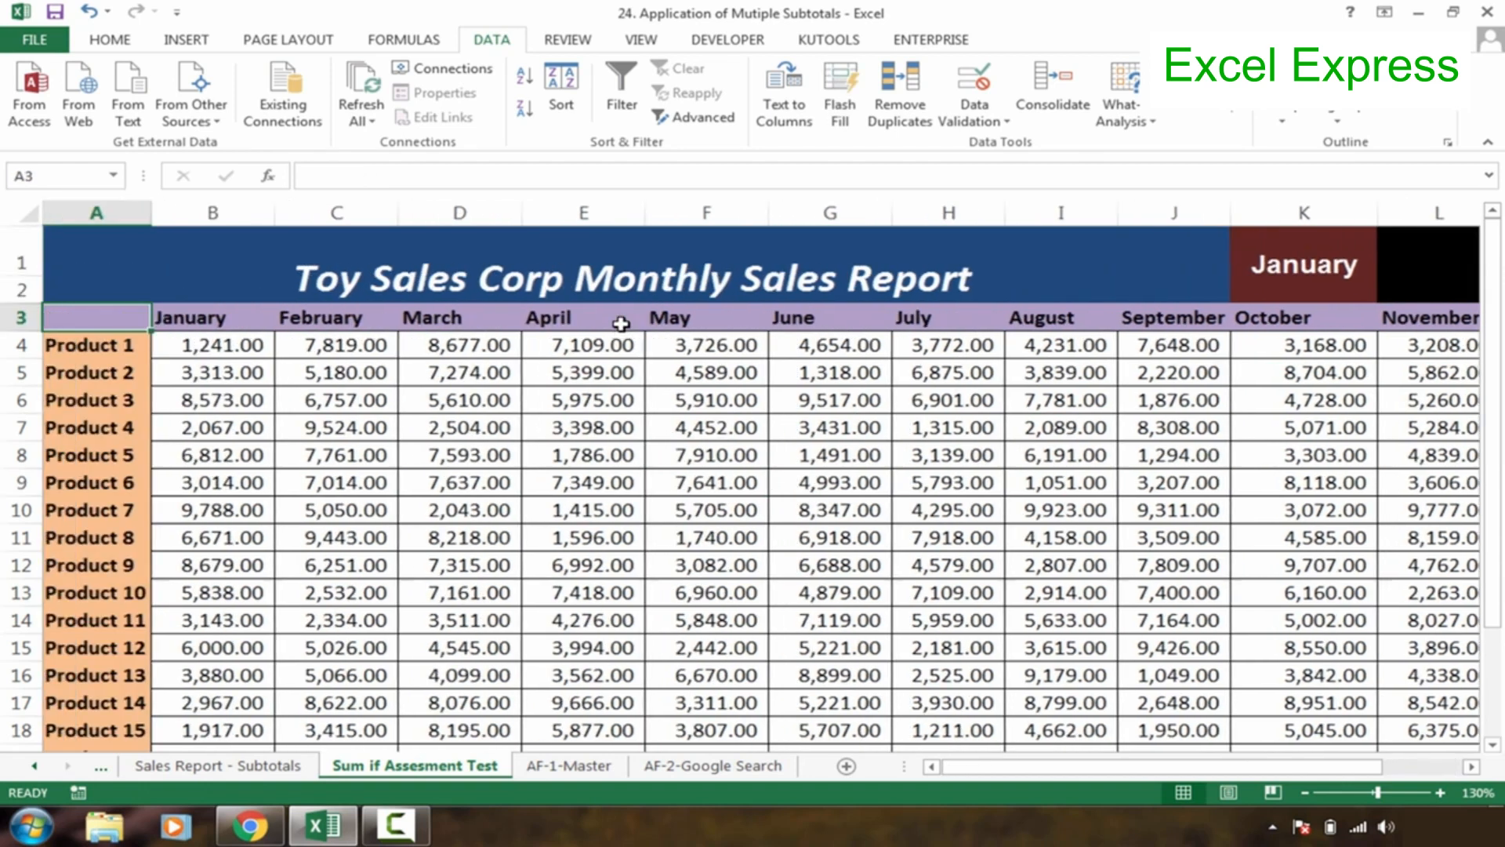
key(Right)
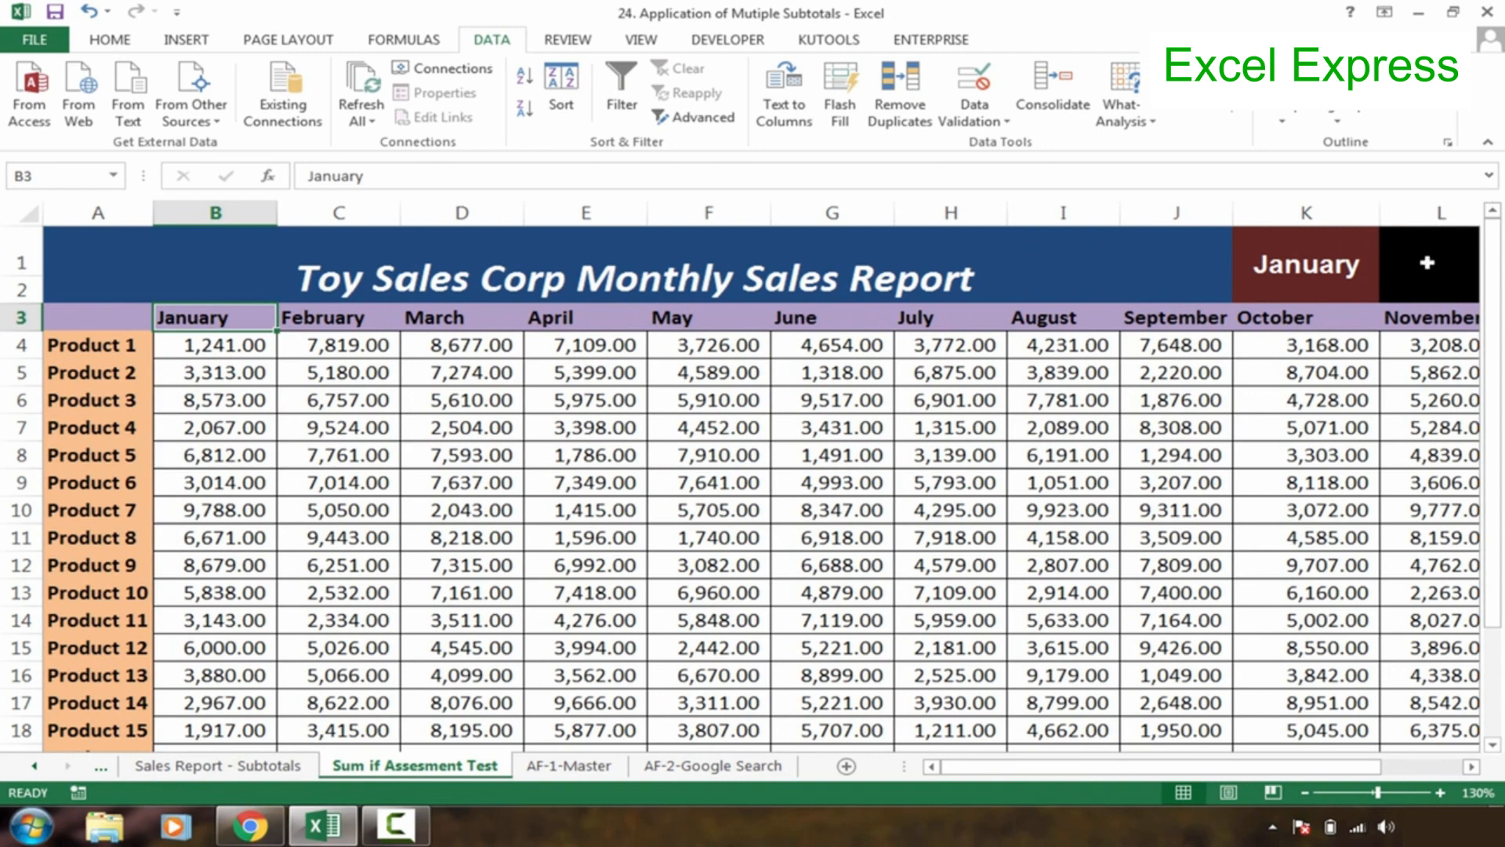
click(1340, 251)
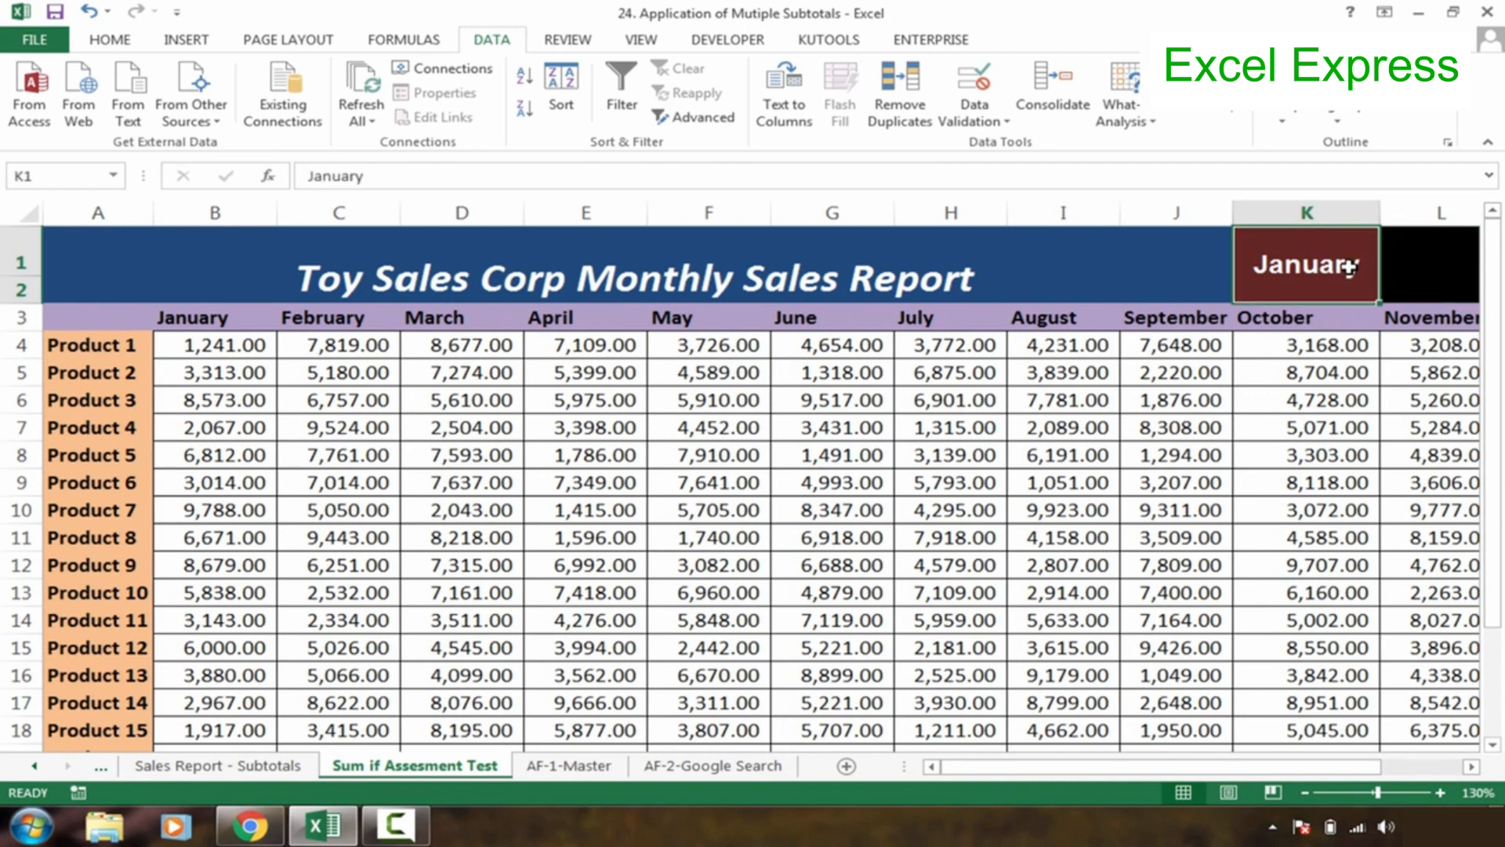
click(1448, 260)
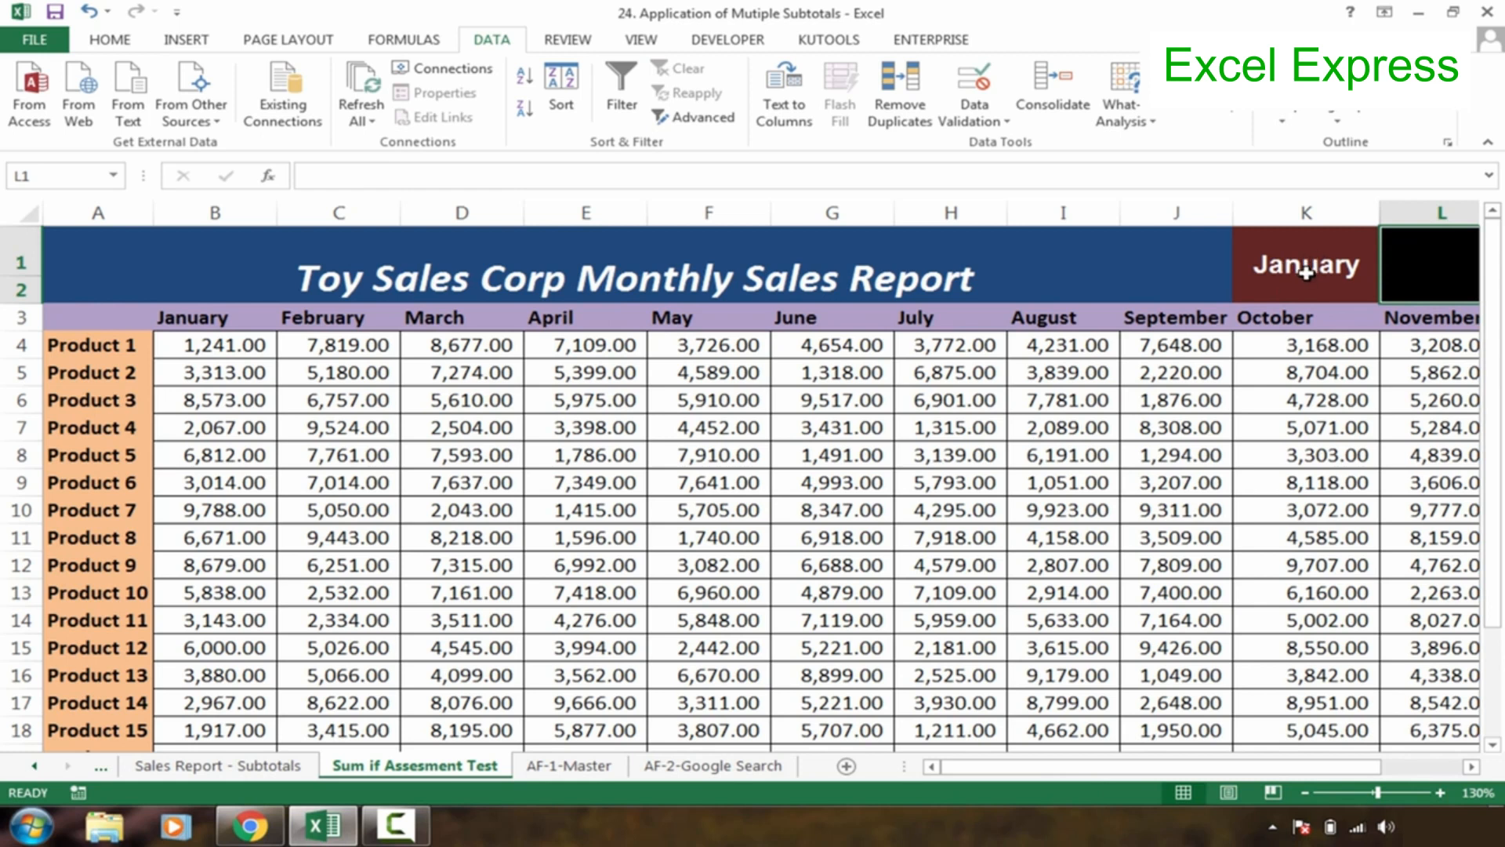
Step: Name the January to December heading range B3:M3 months
click(226, 318)
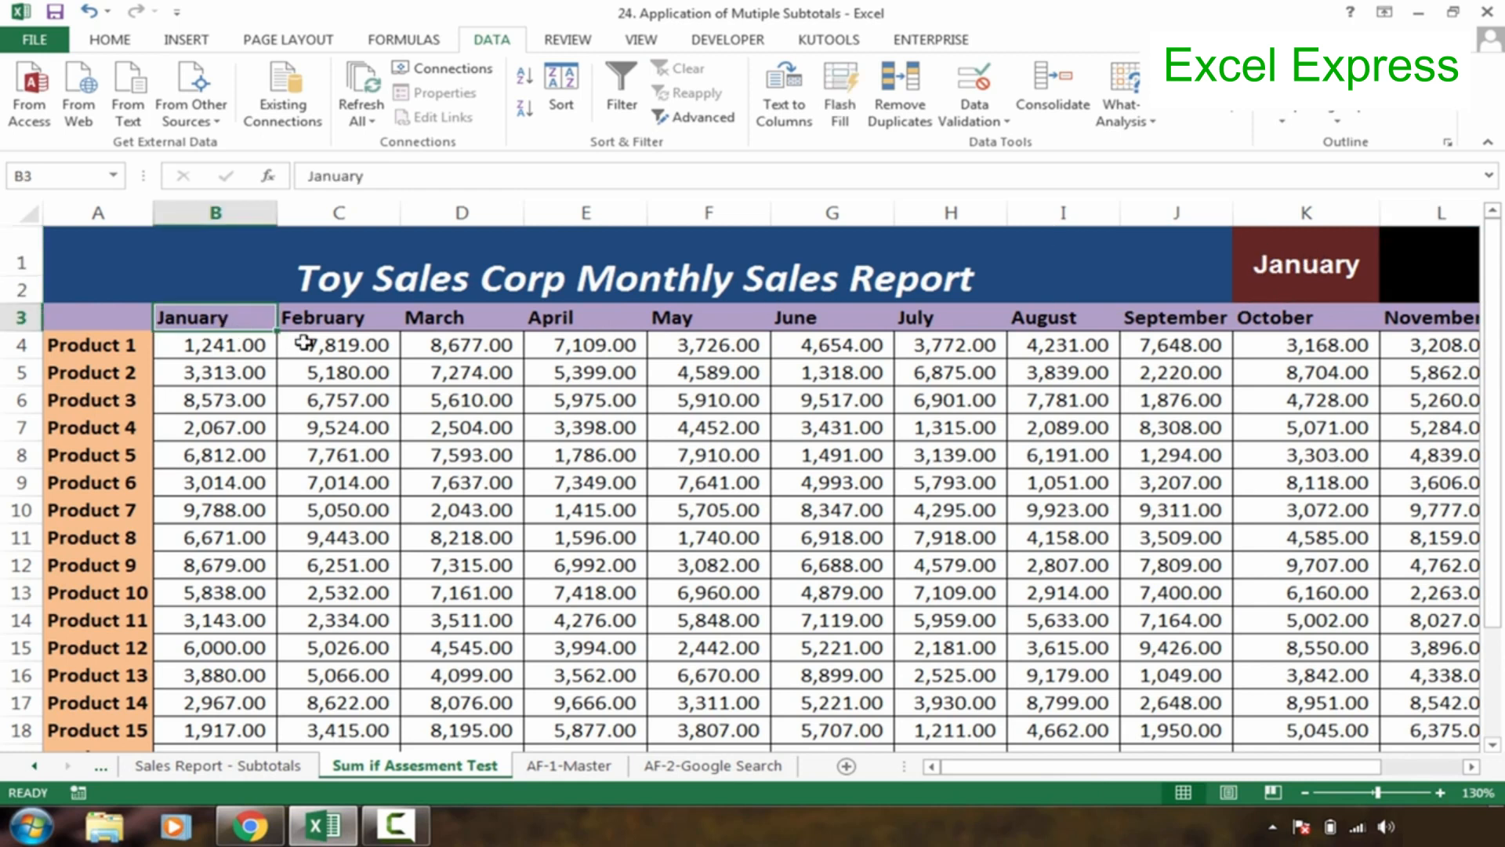
key(ctrl+shift+Right)
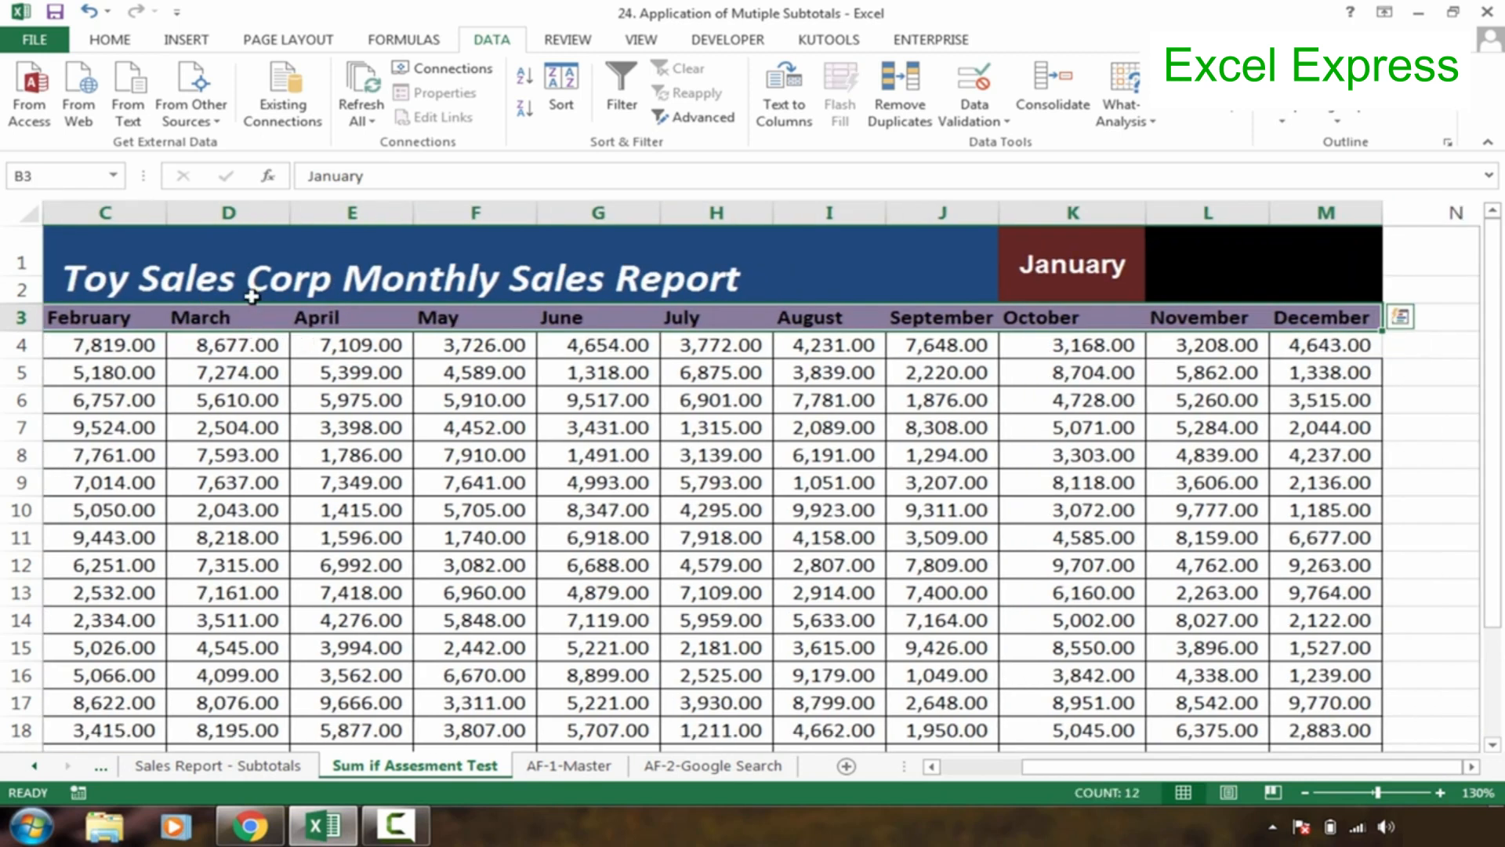
click(80, 177)
text(month)
key(Return)
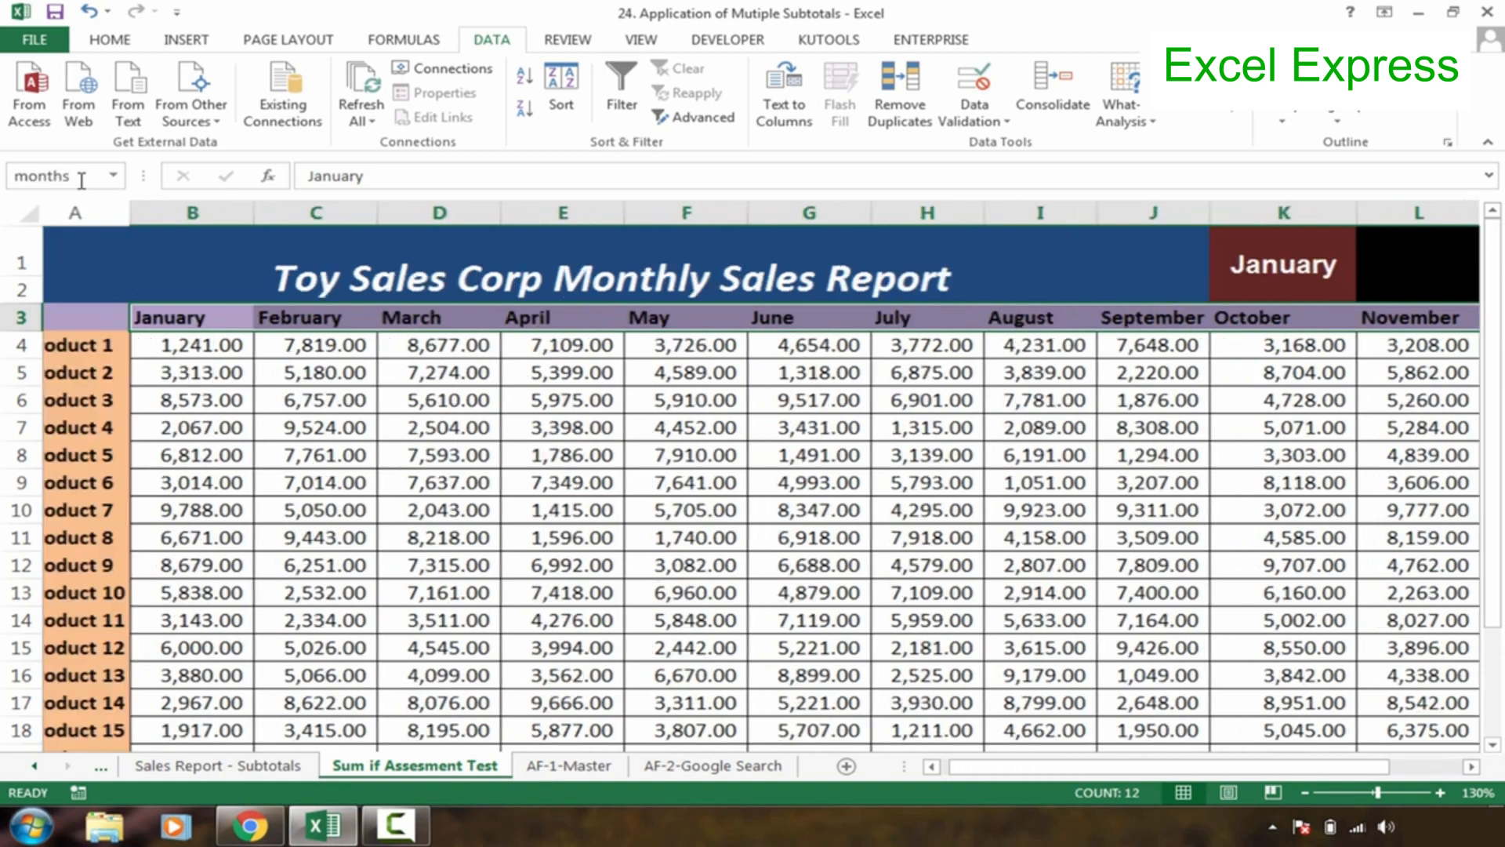
Step: Widen column B slightly so the January figure in the Total row fits
click(243, 510)
key(Down)
key(Down)
key(Down)
key(Down)
key(Down)
key(Down)
key(Down)
key(Down)
key(Down)
key(Down)
key(Down)
key(Down)
key(Down)
key(Down)
key(Down)
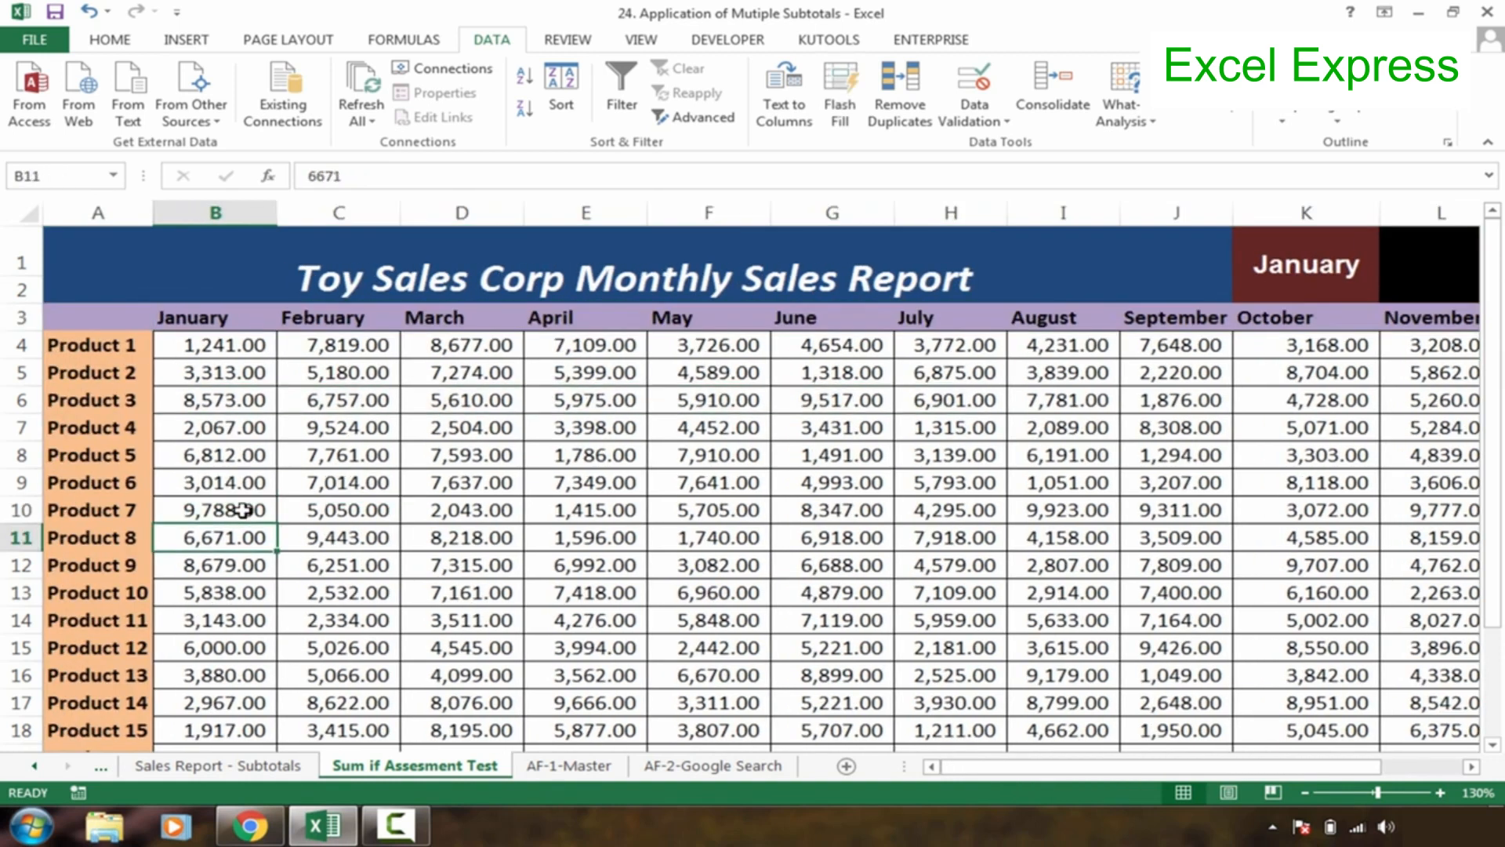
key(Up)
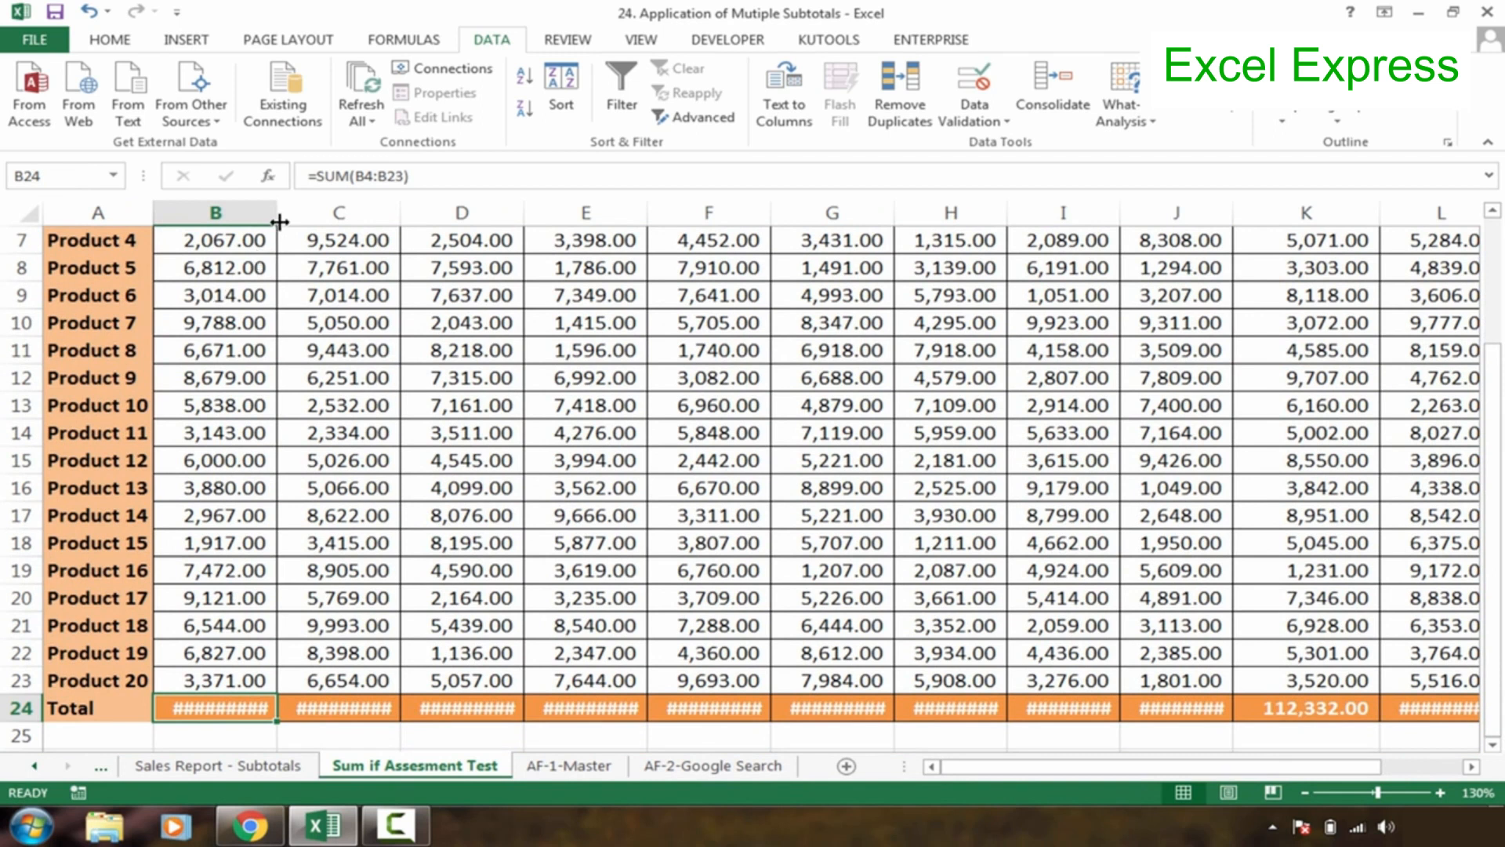
drag(279, 221, 291, 219)
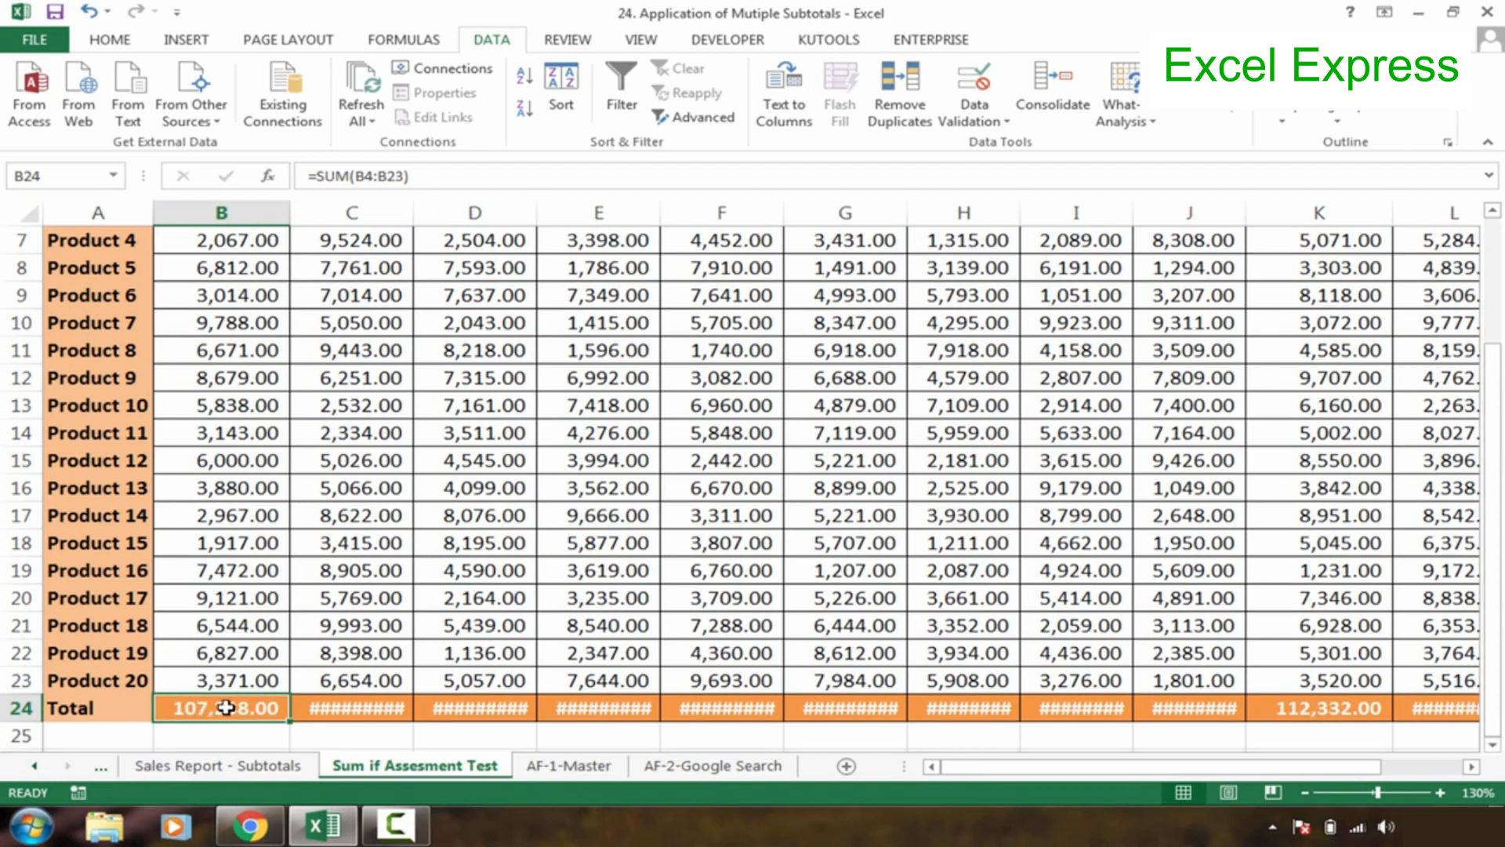
Step: Name the monthly totals in row 24, from column B through M, sum_range
key(ctrl+shift+Right)
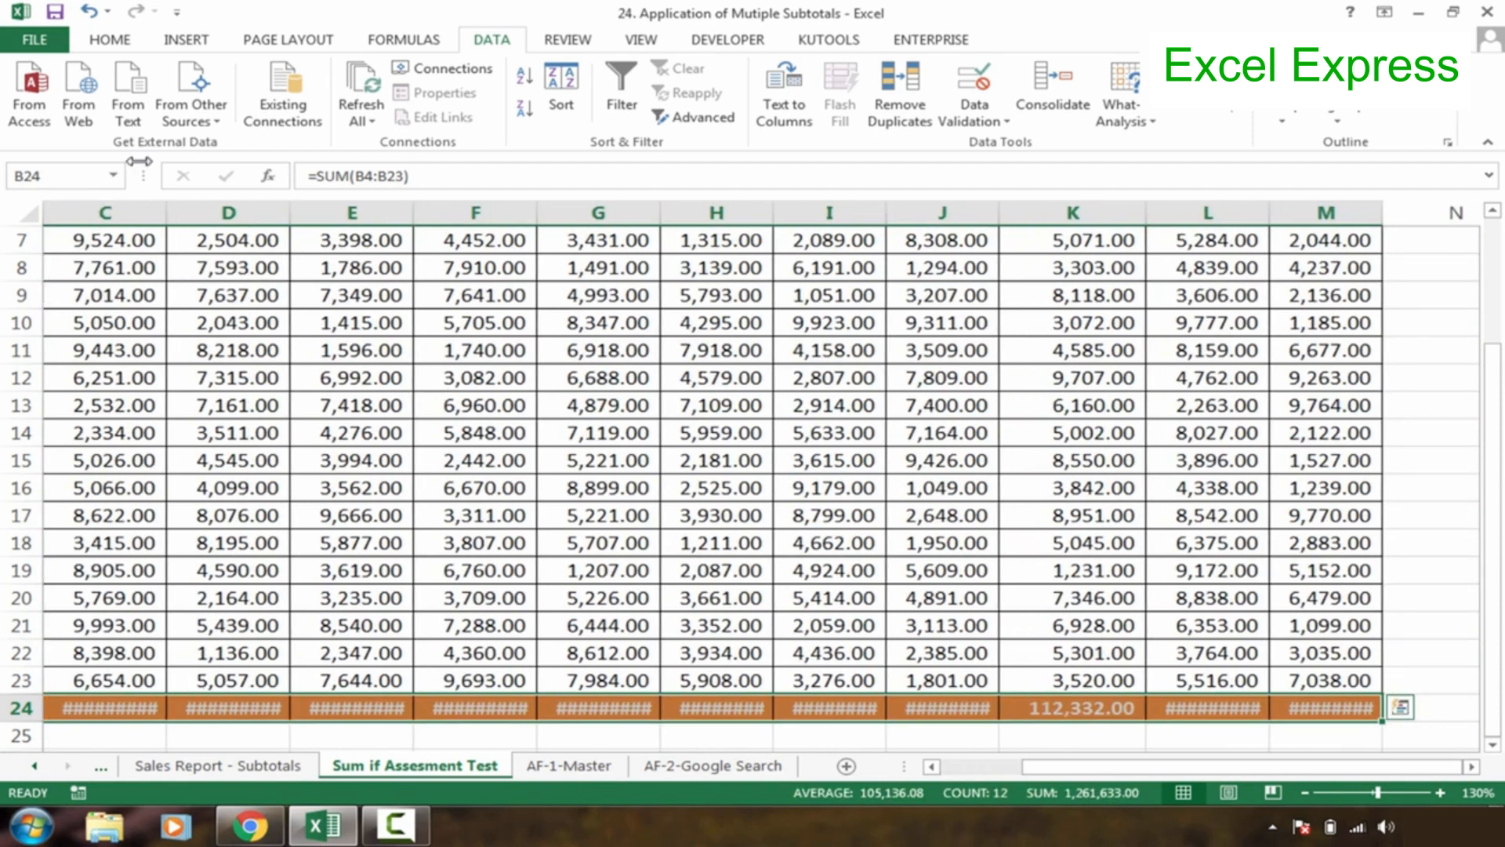
click(75, 177)
text(sum_range)
key(Return)
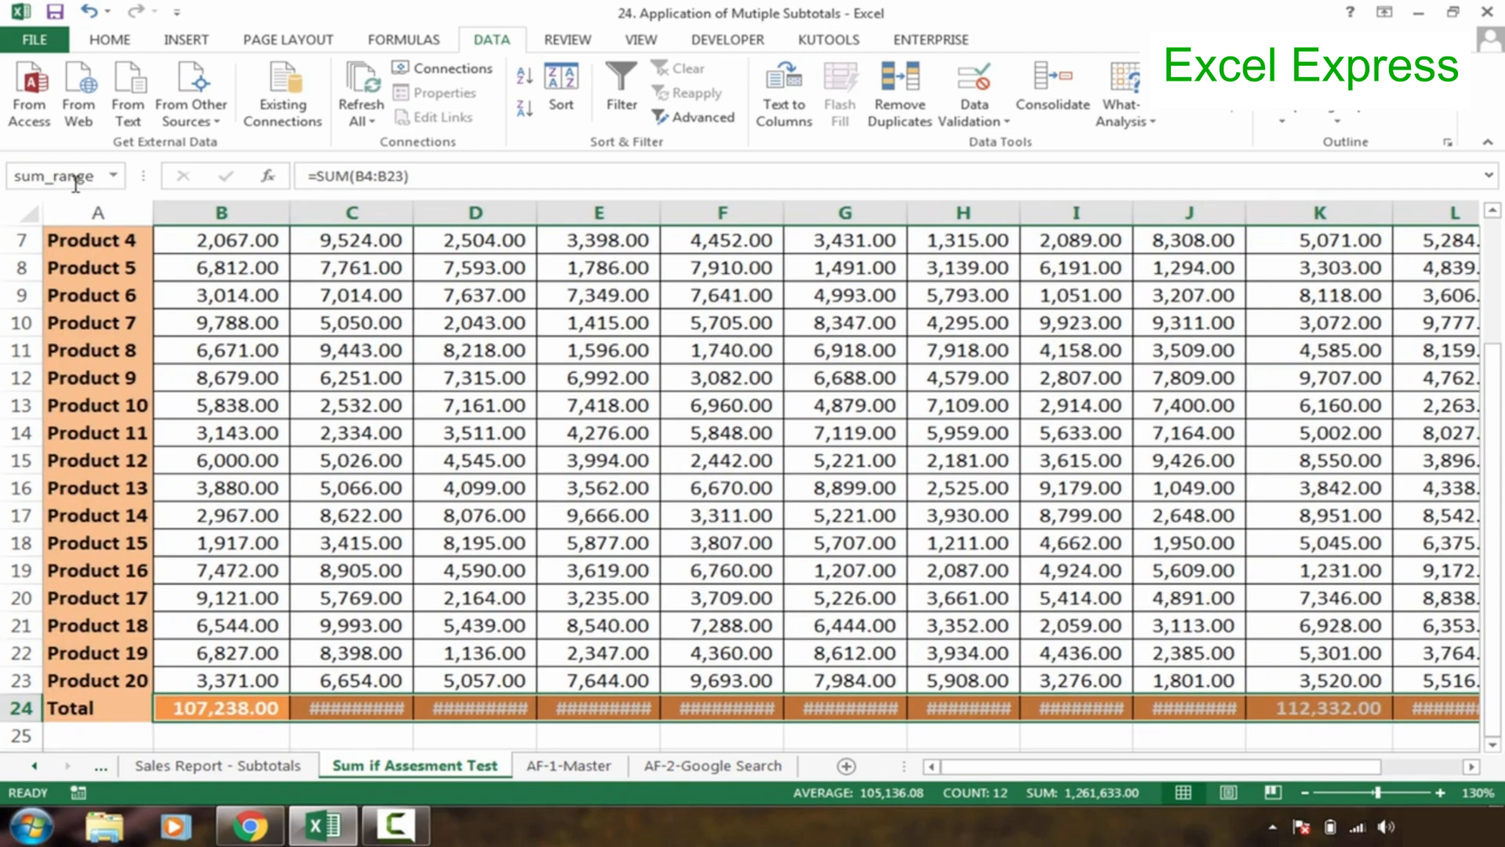
Step: Start a SUMIF formula in the black cell L1, using the named range months as its range
click(527, 372)
key(ctrl+Up)
key(ctrl+Up)
key(Right)
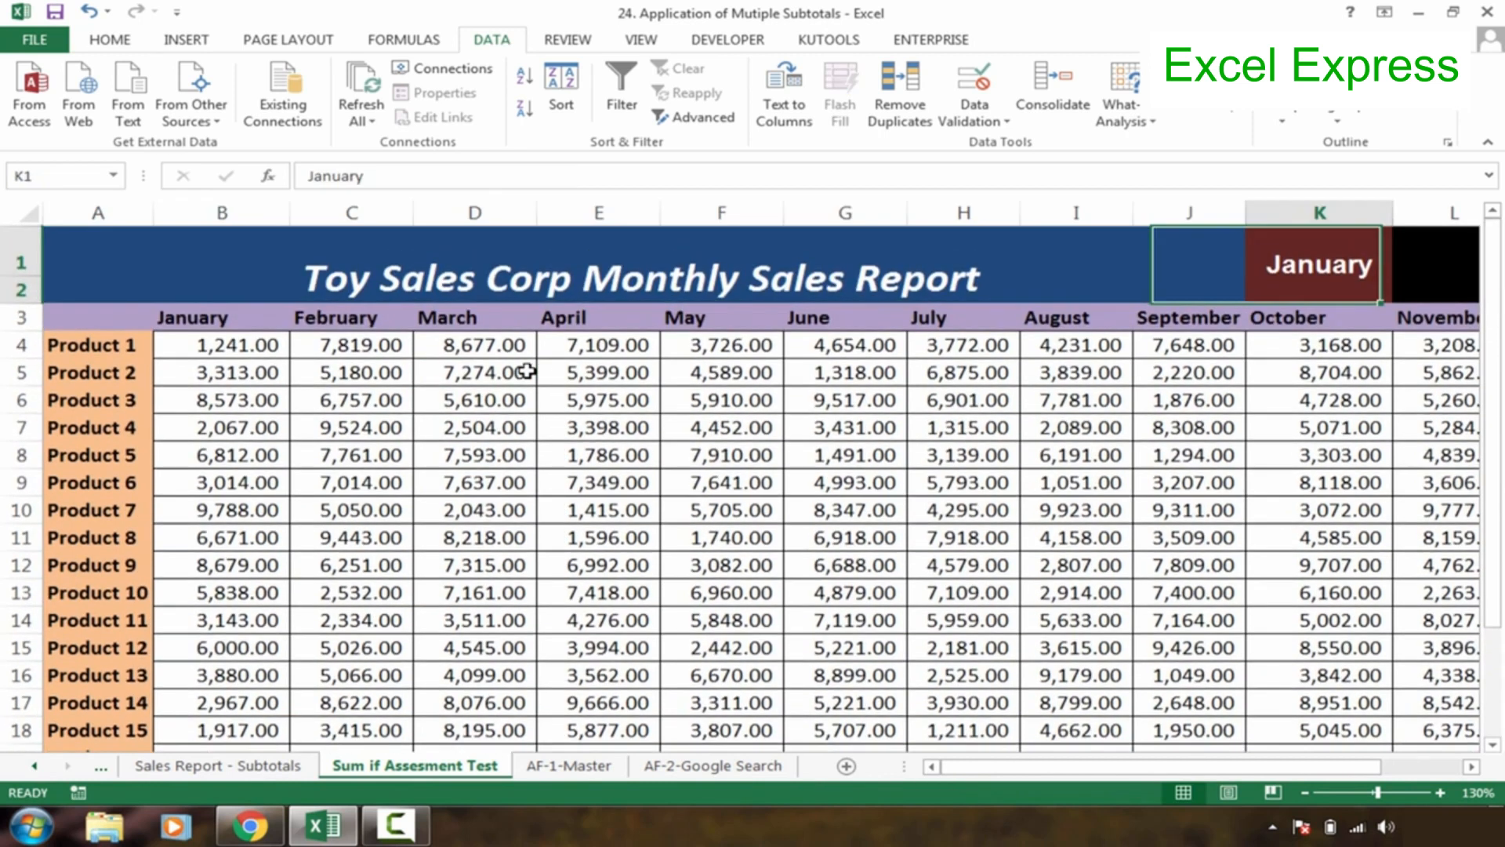
key(Right)
key(Right)
key(Right)
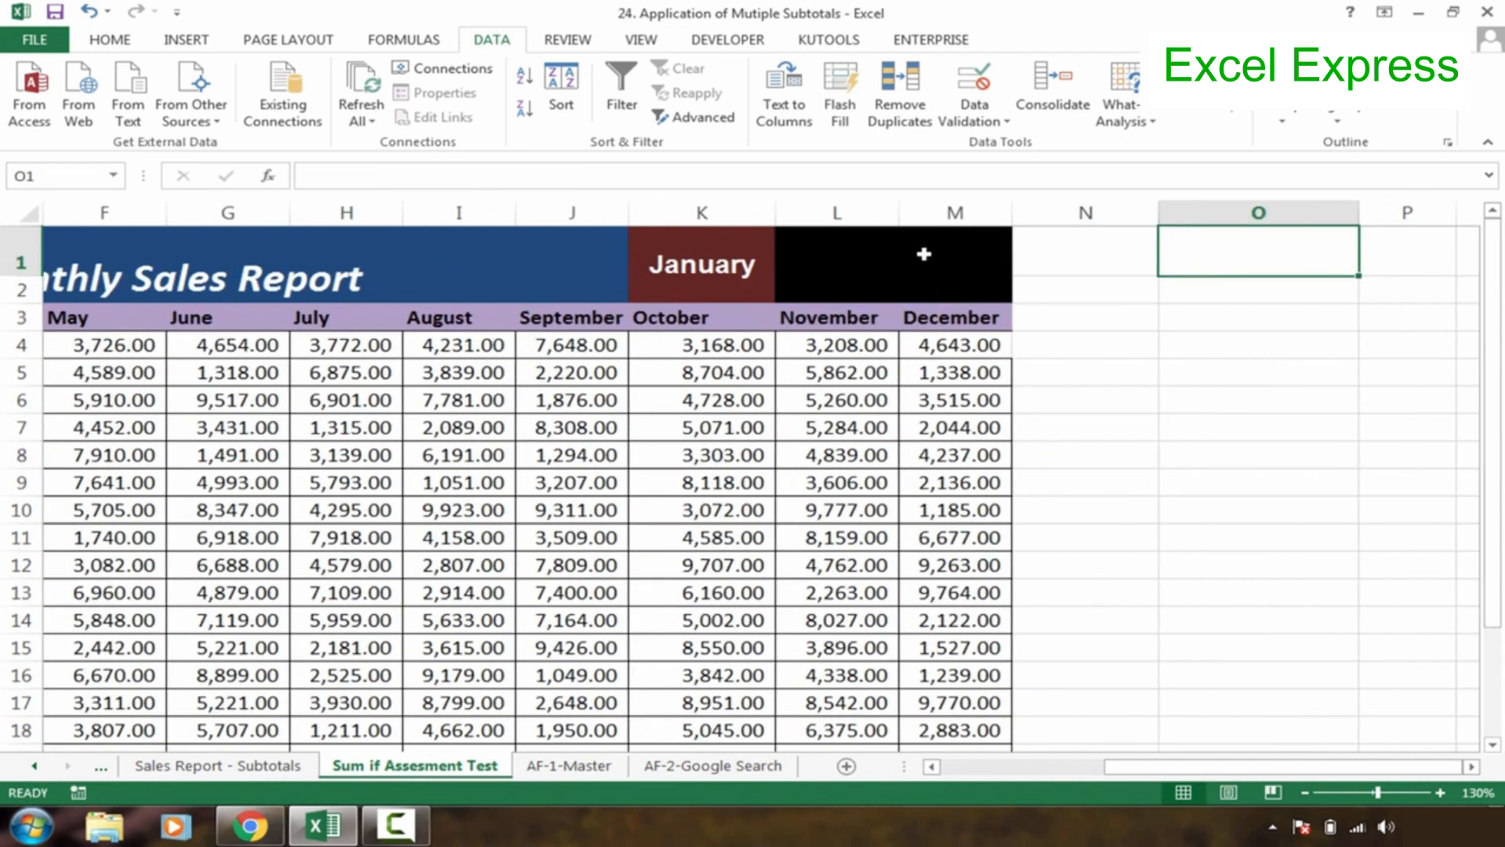
click(925, 252)
click(729, 266)
click(867, 277)
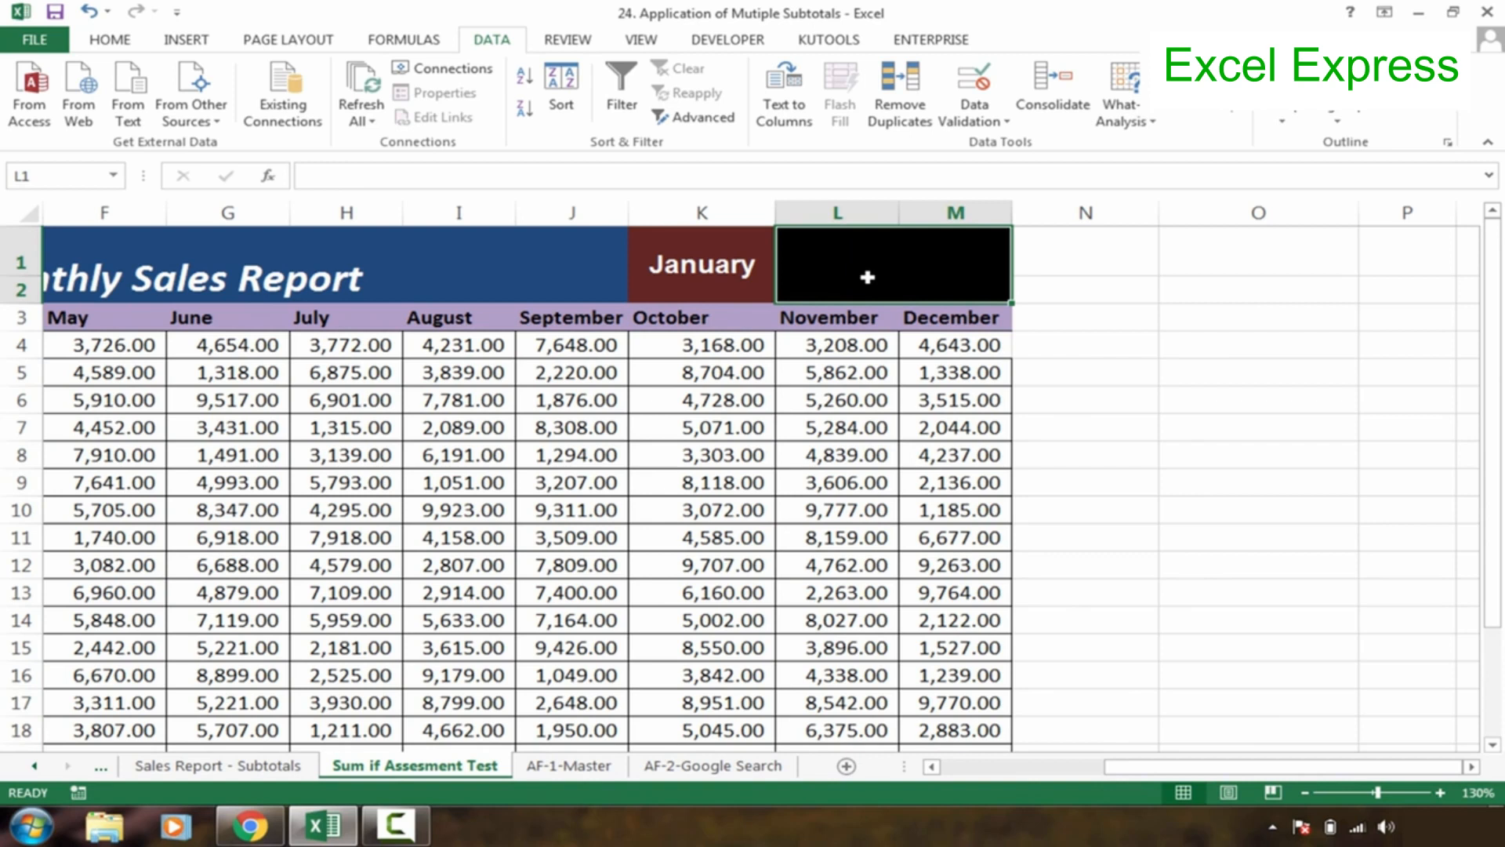
text(=sumif)
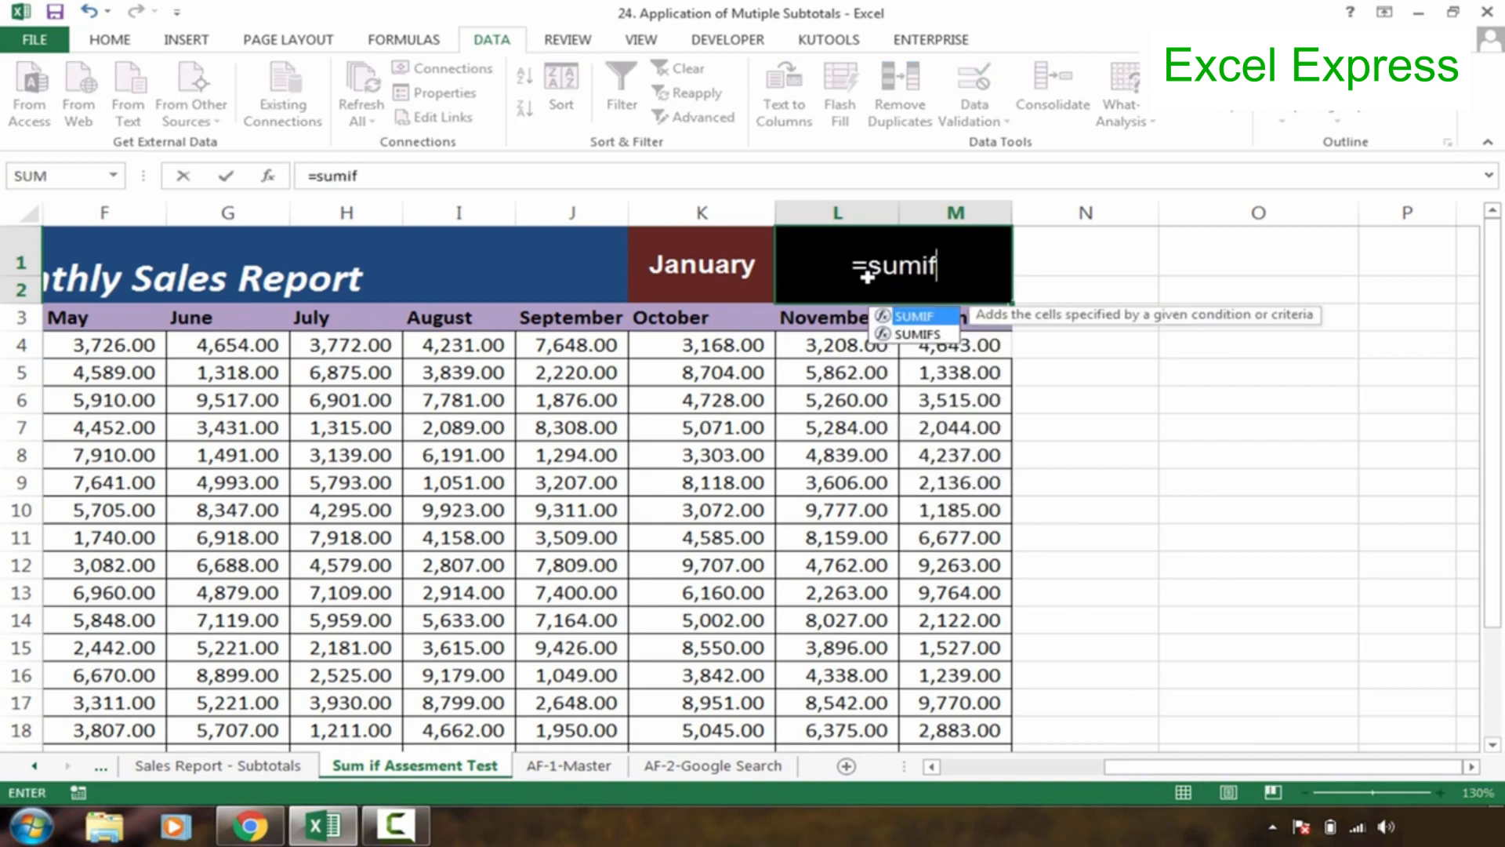
key(Tab)
text(mon)
key(Down)
key(Tab)
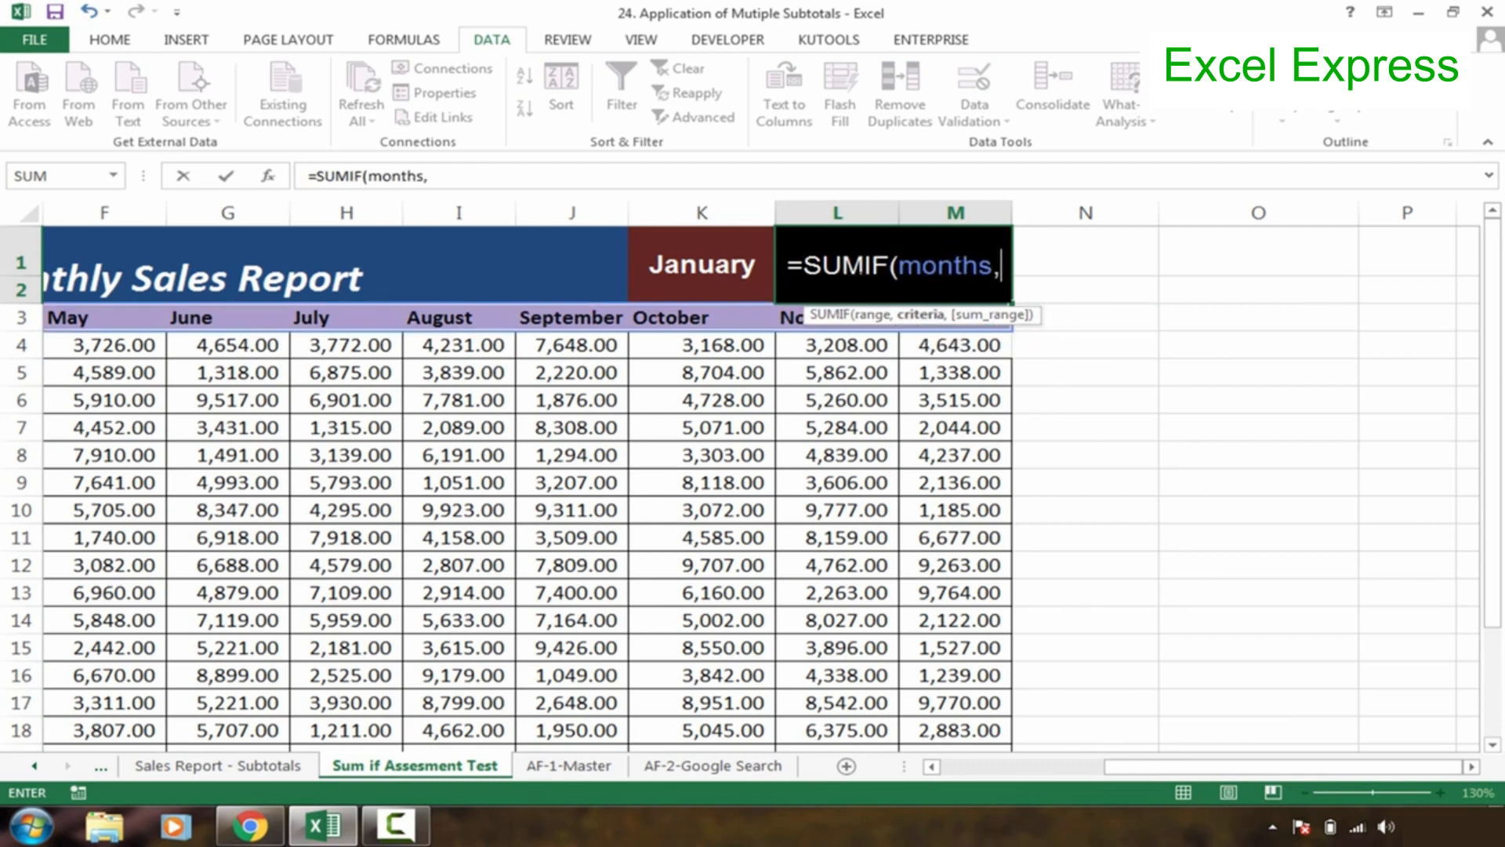
Step: Complete the SUMIF in L1 with K1 as the criteria and sum_range as the sum range
text(,)
click(708, 267)
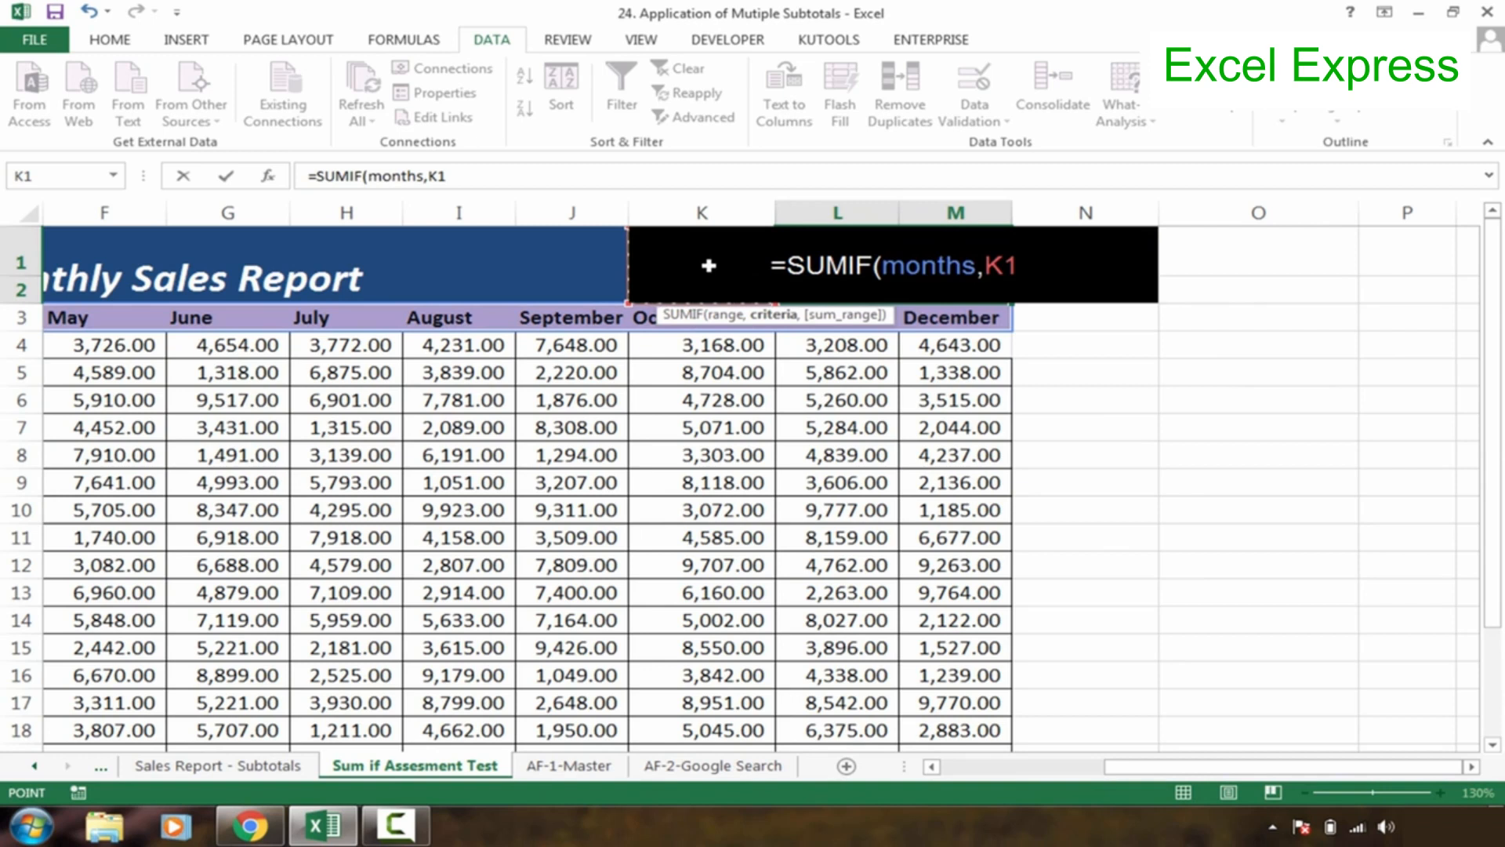
text(,)
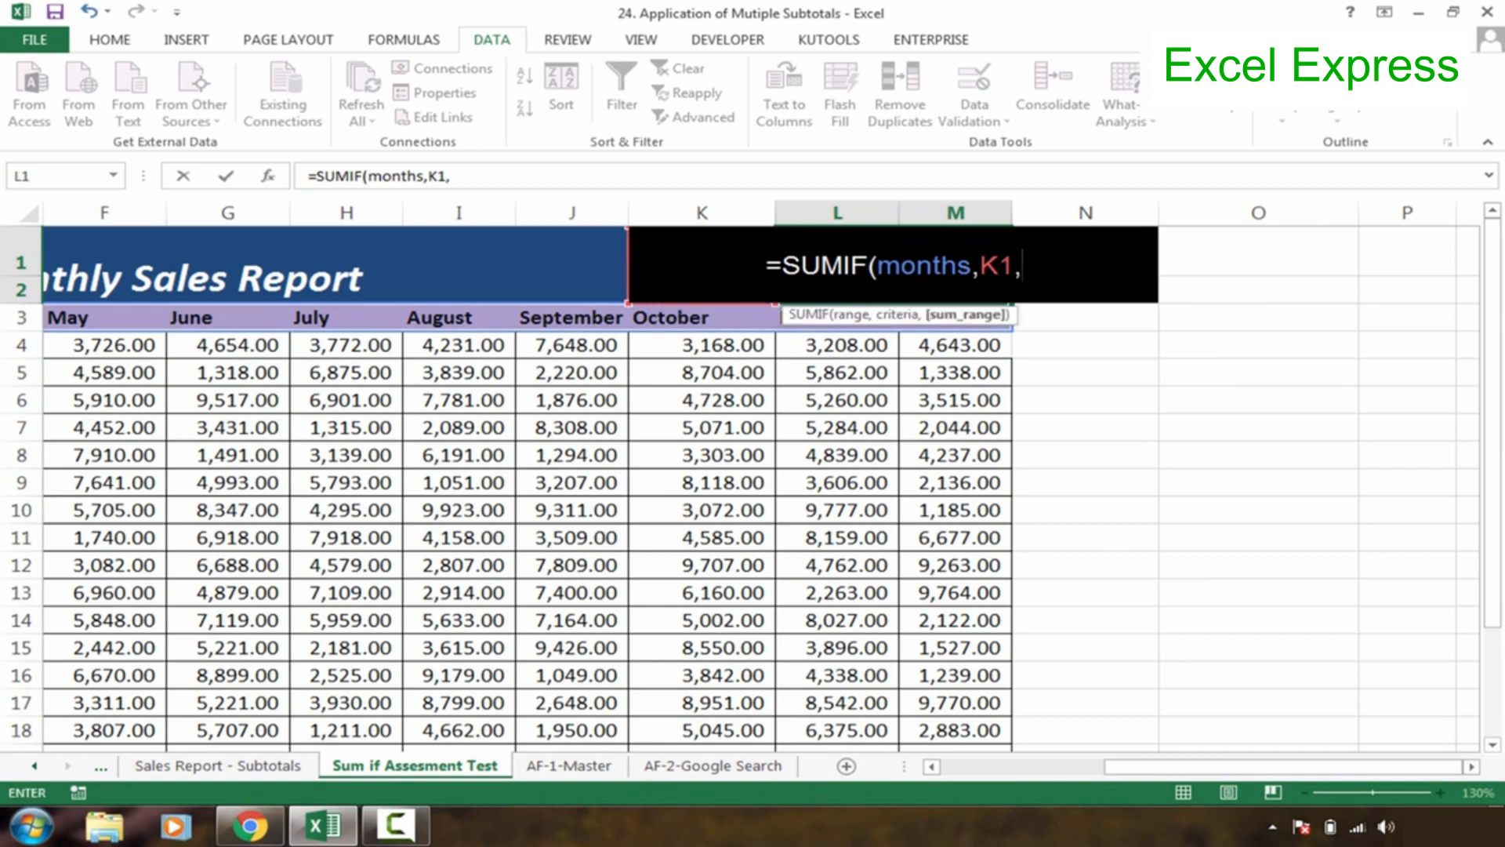
text(sum)
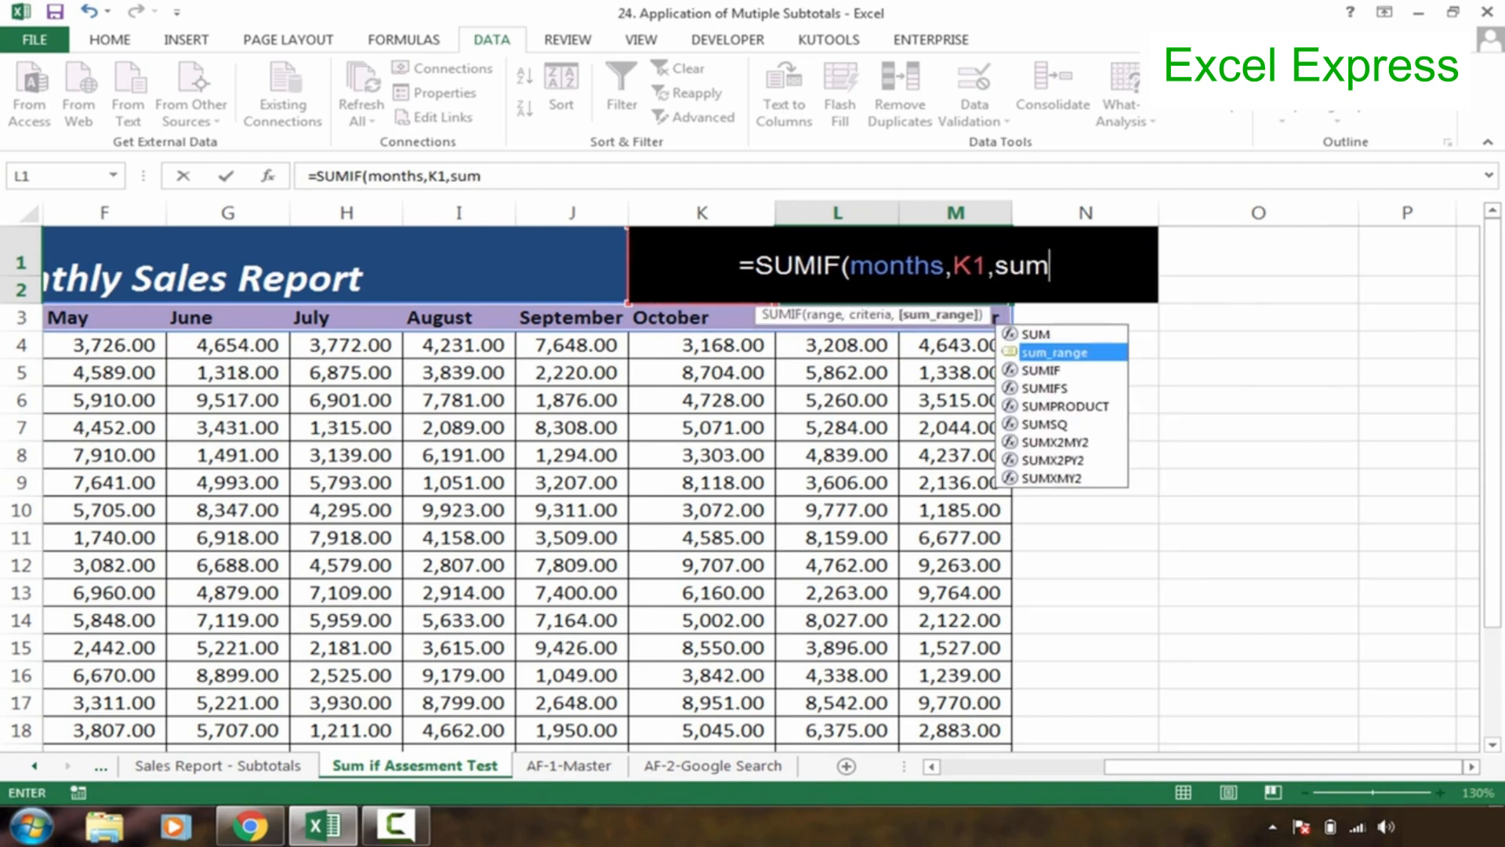
text(_range)
key(Return)
click(898, 259)
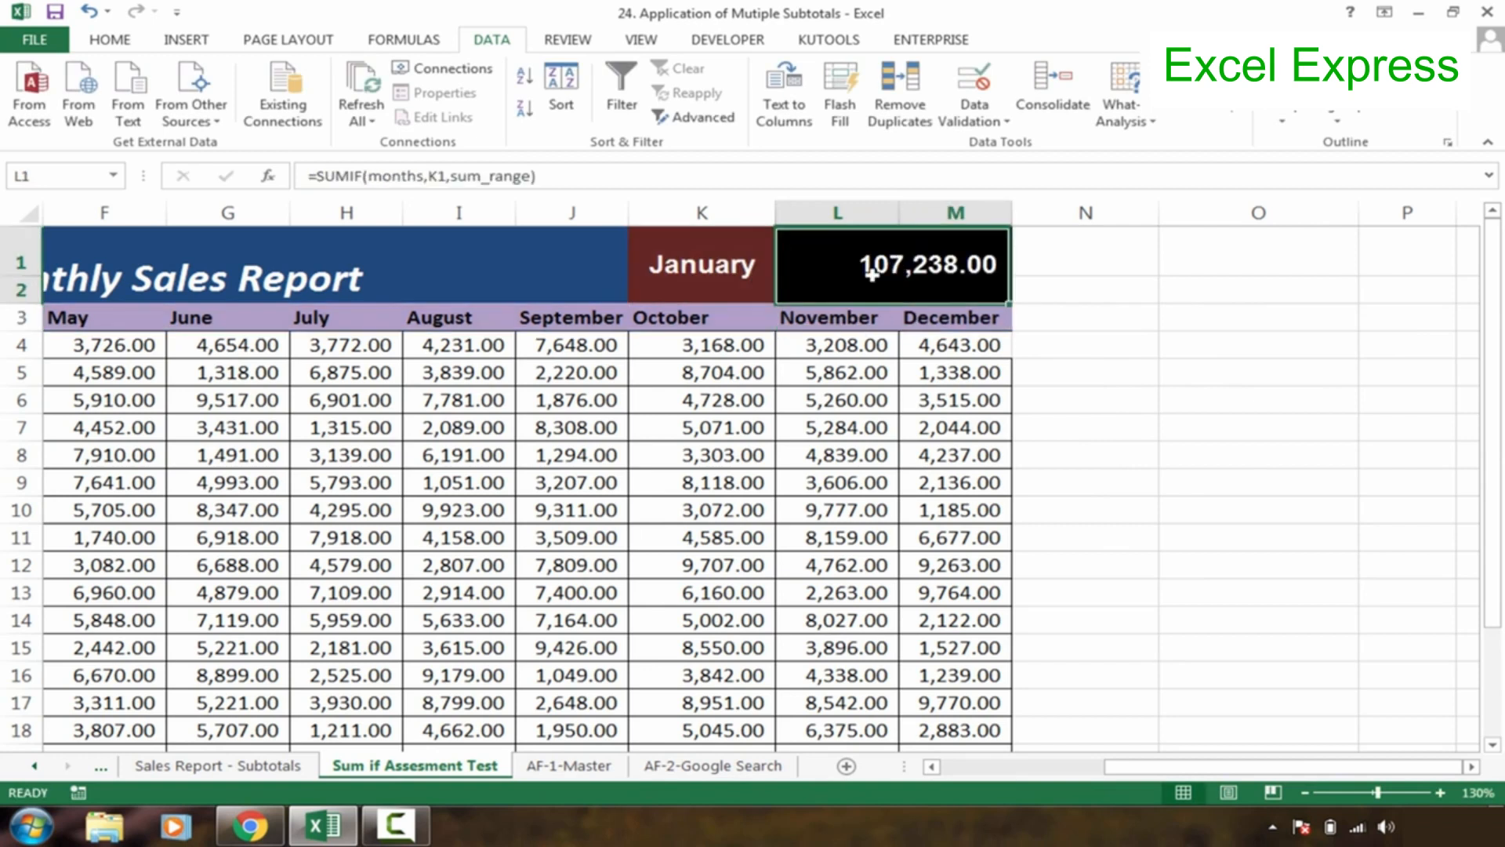
Step: Set the month selection cell K1 to February to test the SUMIF total
click(748, 268)
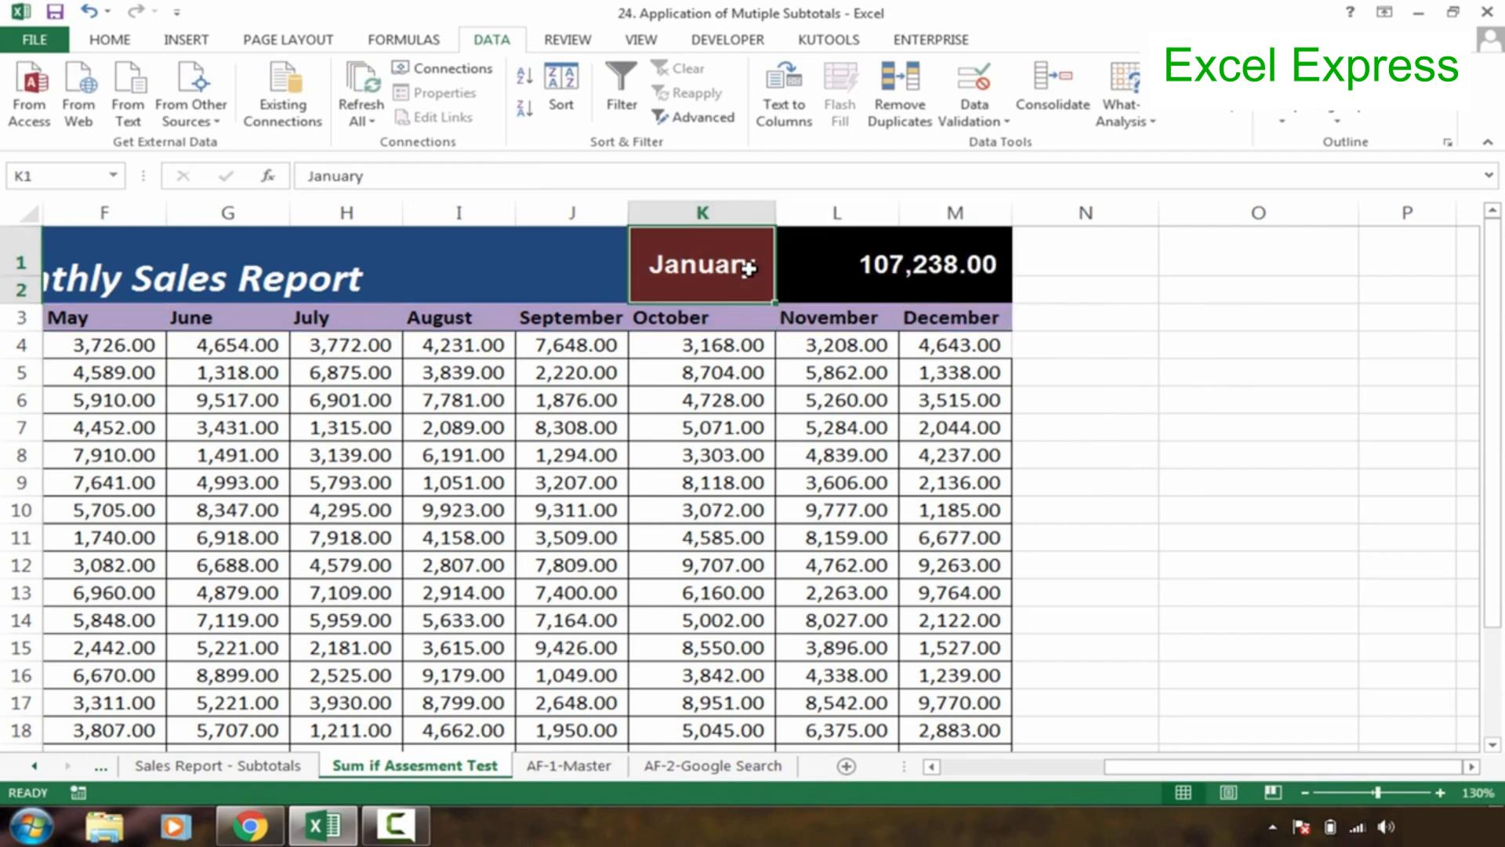
text(Fen)
key(BackSpace)
text(bruary)
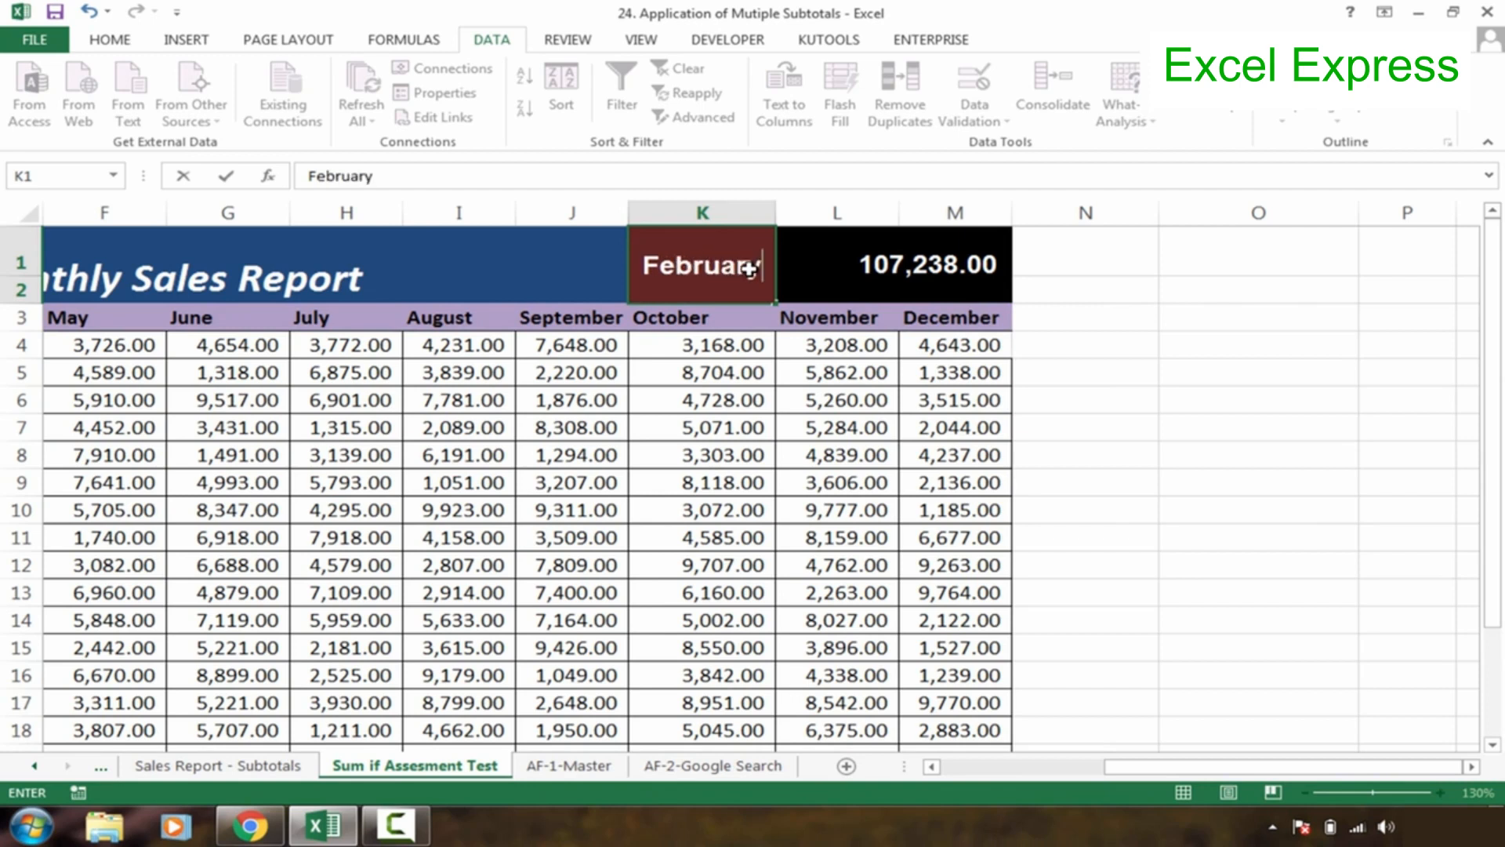
key(Return)
click(728, 268)
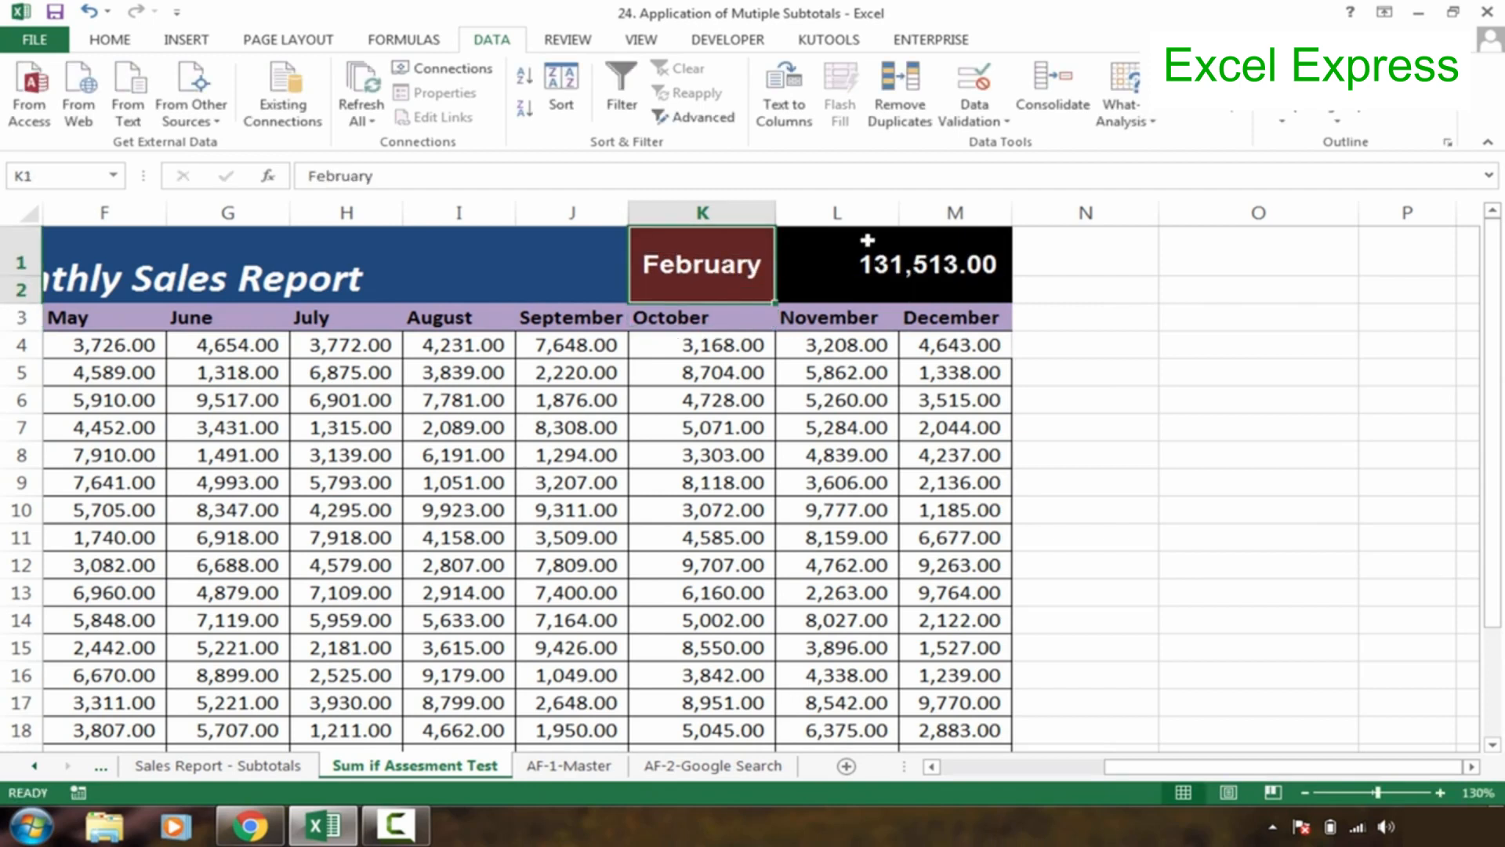
Step: Set the month selection cell K1 to March and check the SUMIF formula in L1
text(March)
key(Return)
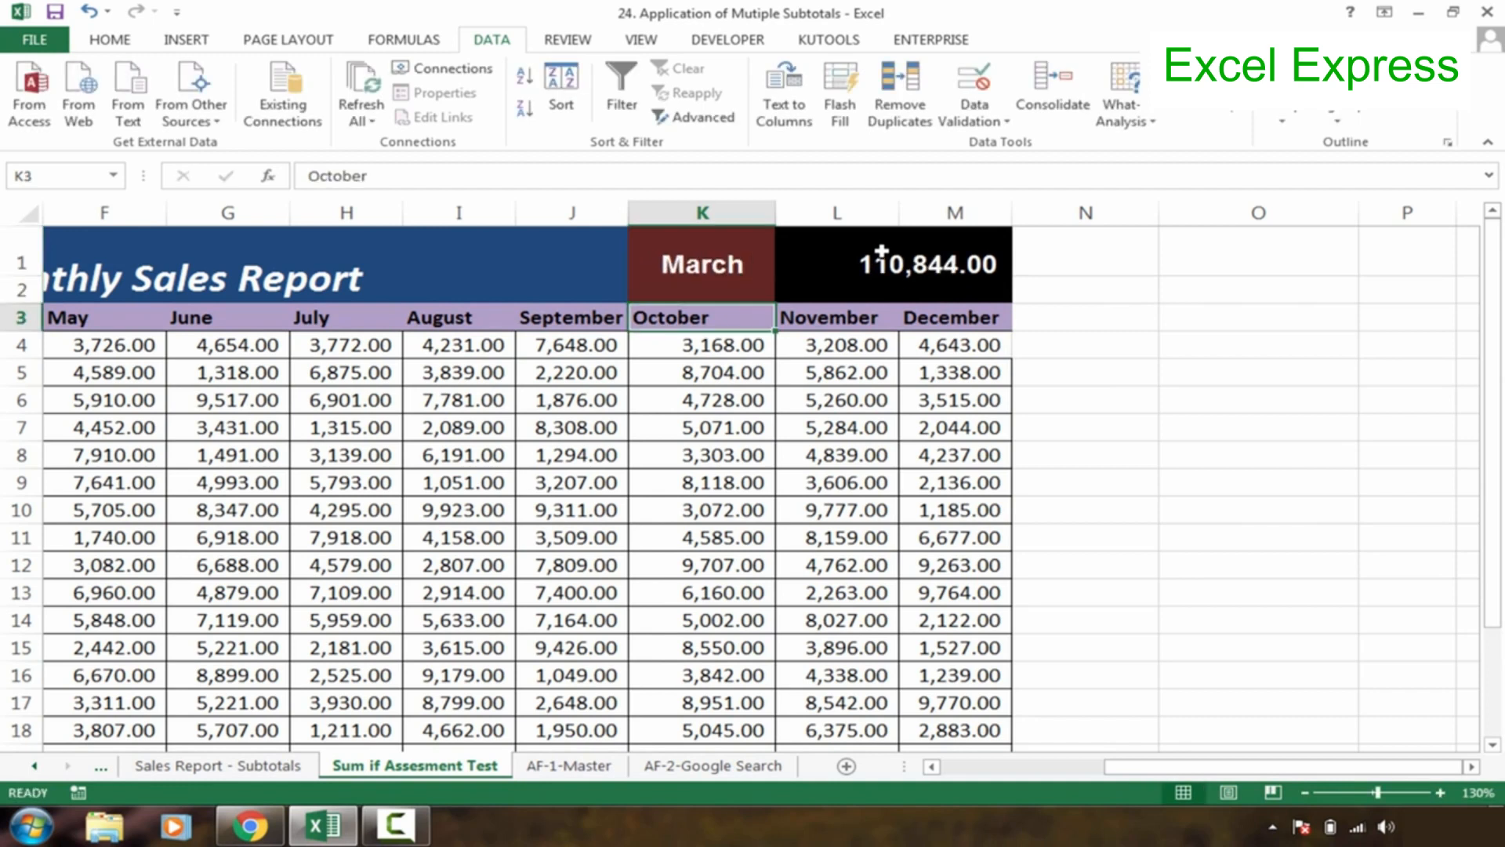
click(741, 278)
click(910, 284)
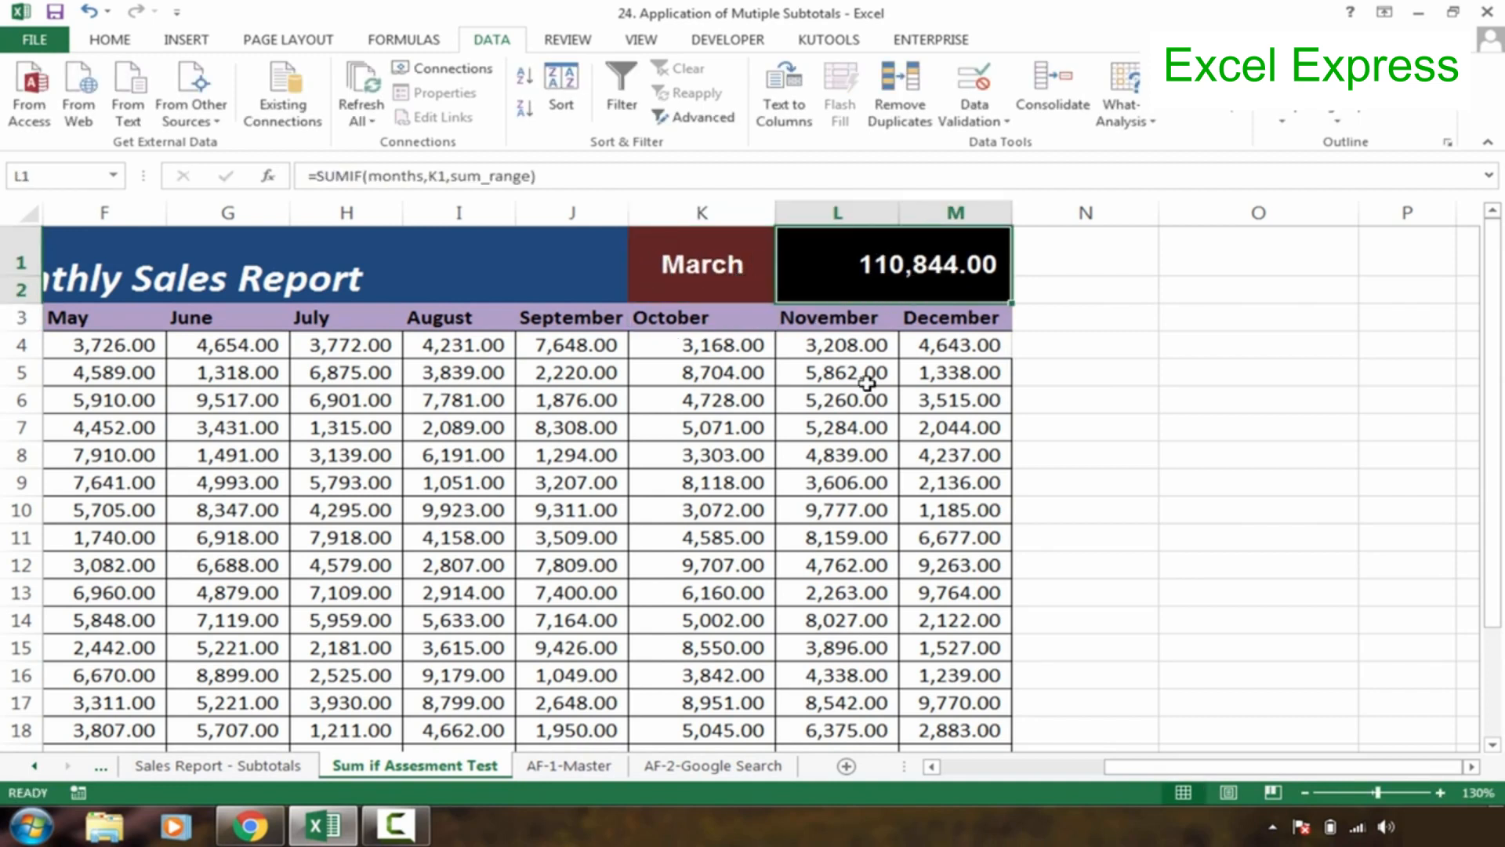
click(839, 372)
click(721, 270)
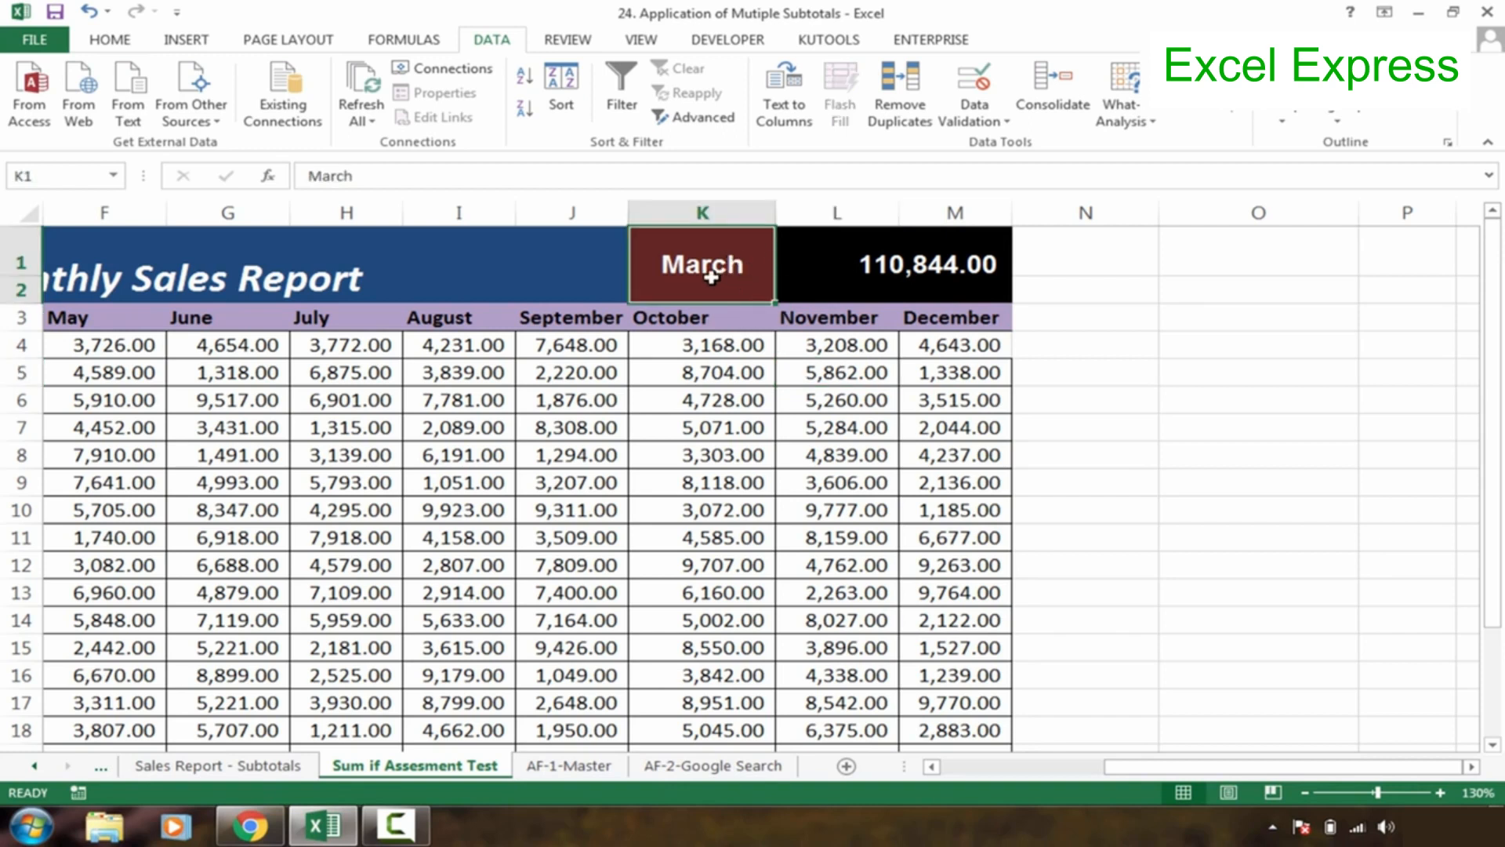
drag(1107, 765, 1031, 788)
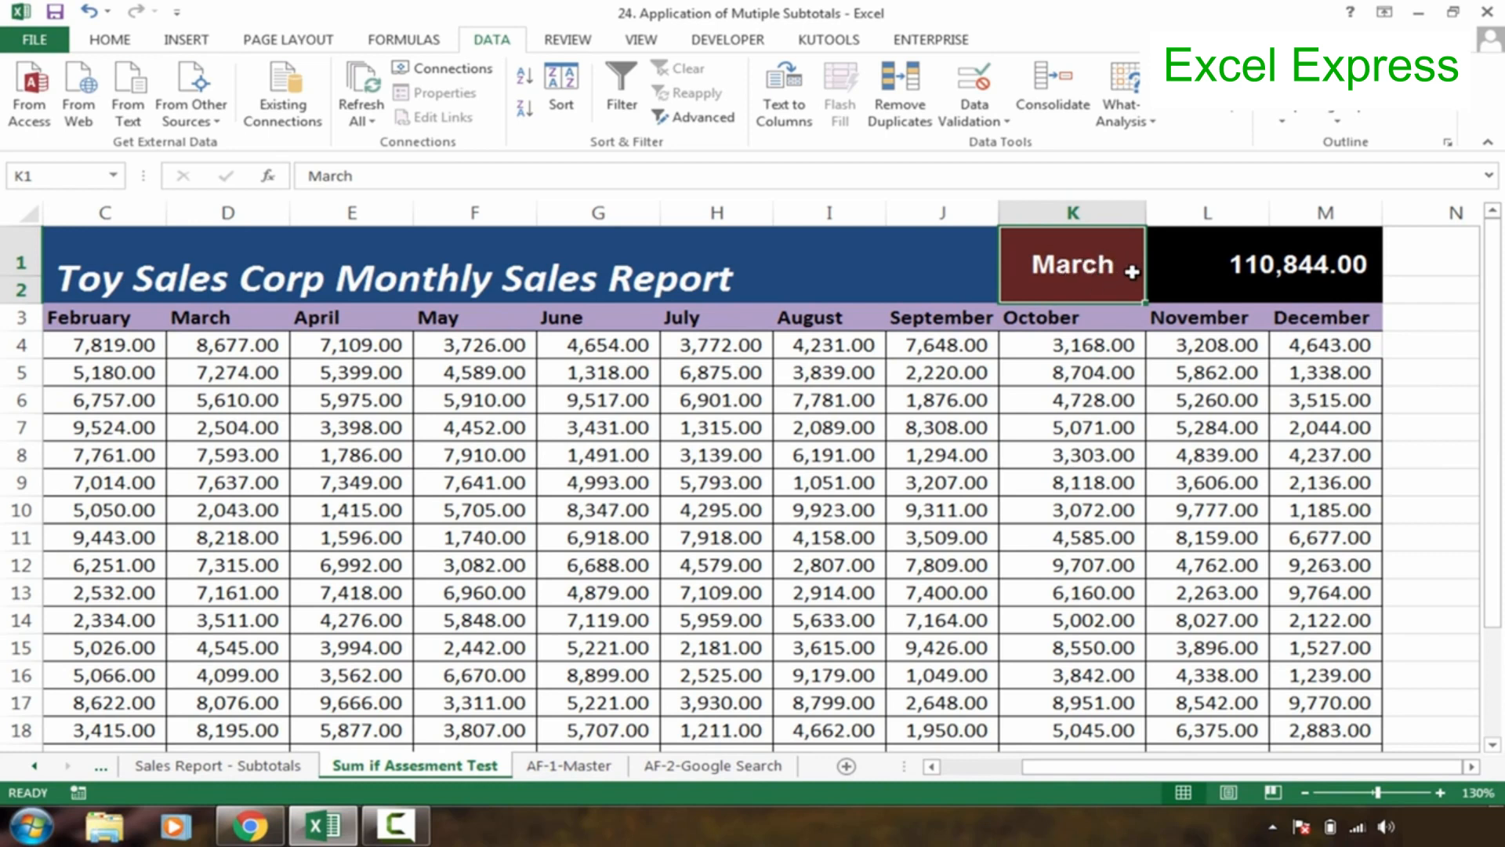
click(1152, 374)
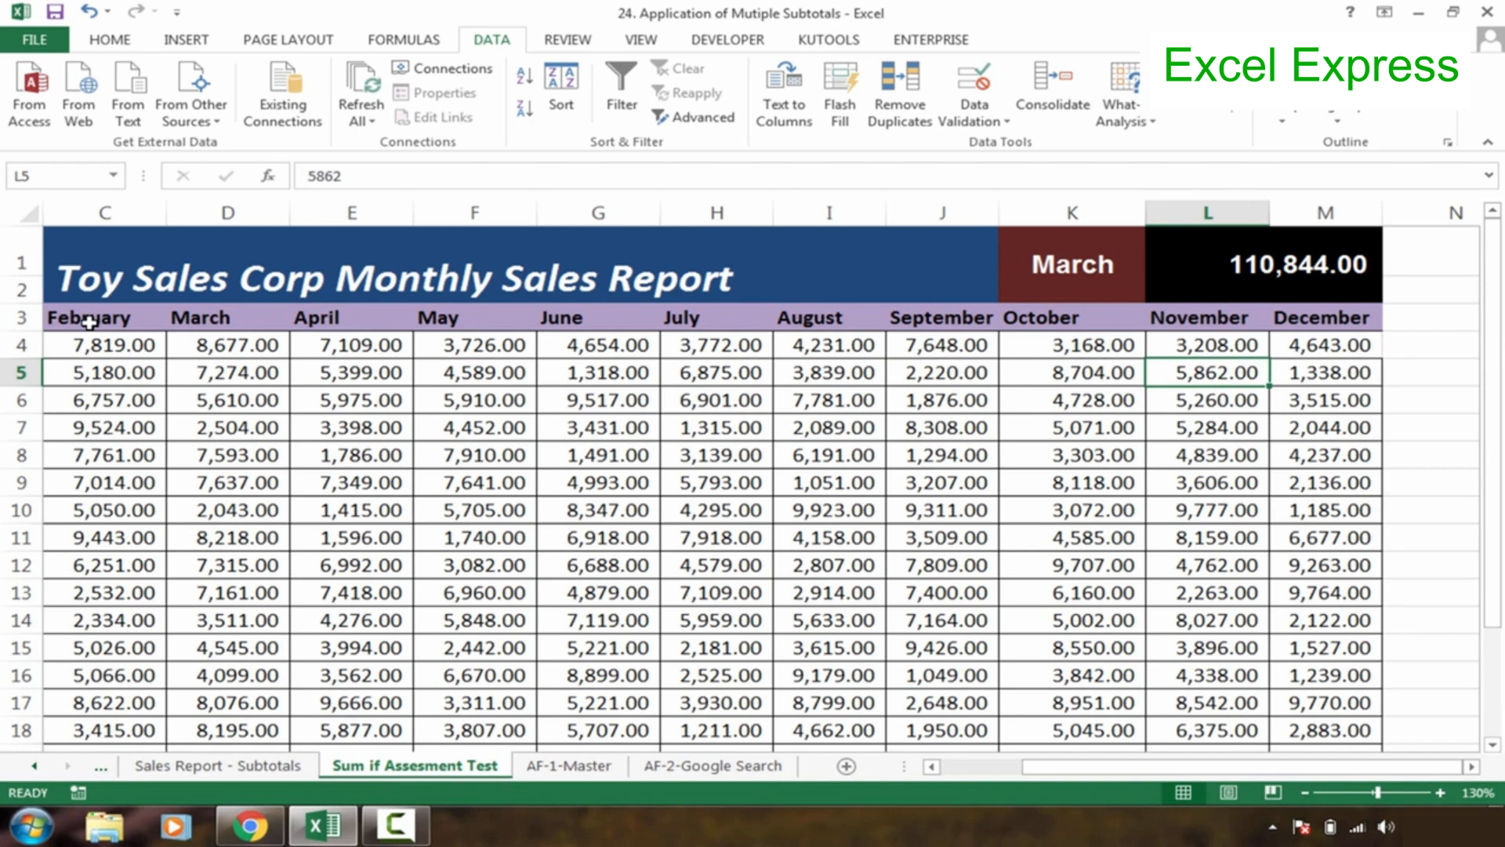
drag(90, 322, 870, 320)
click(952, 322)
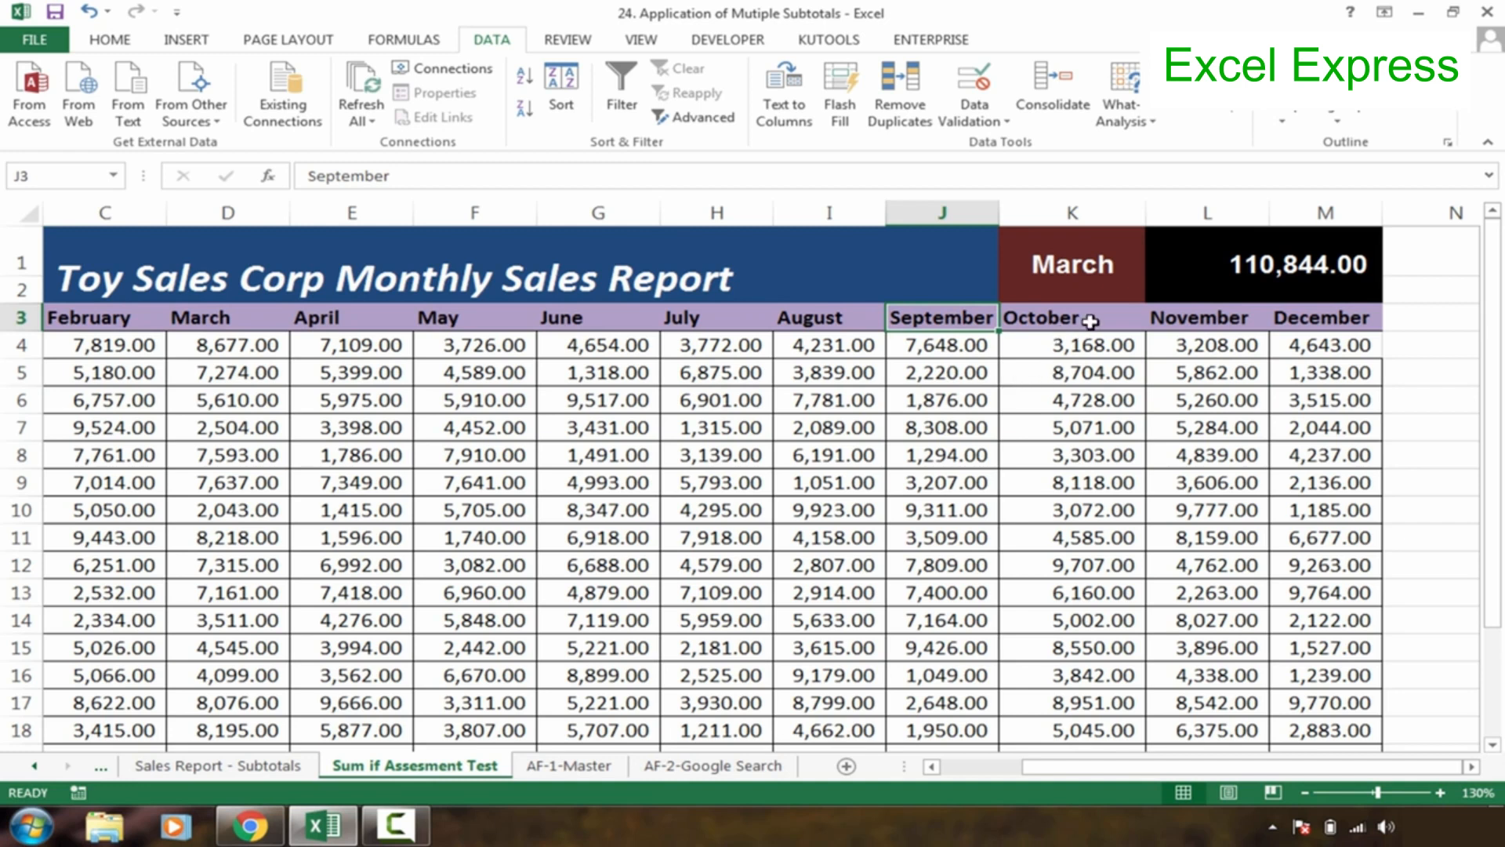
click(1097, 352)
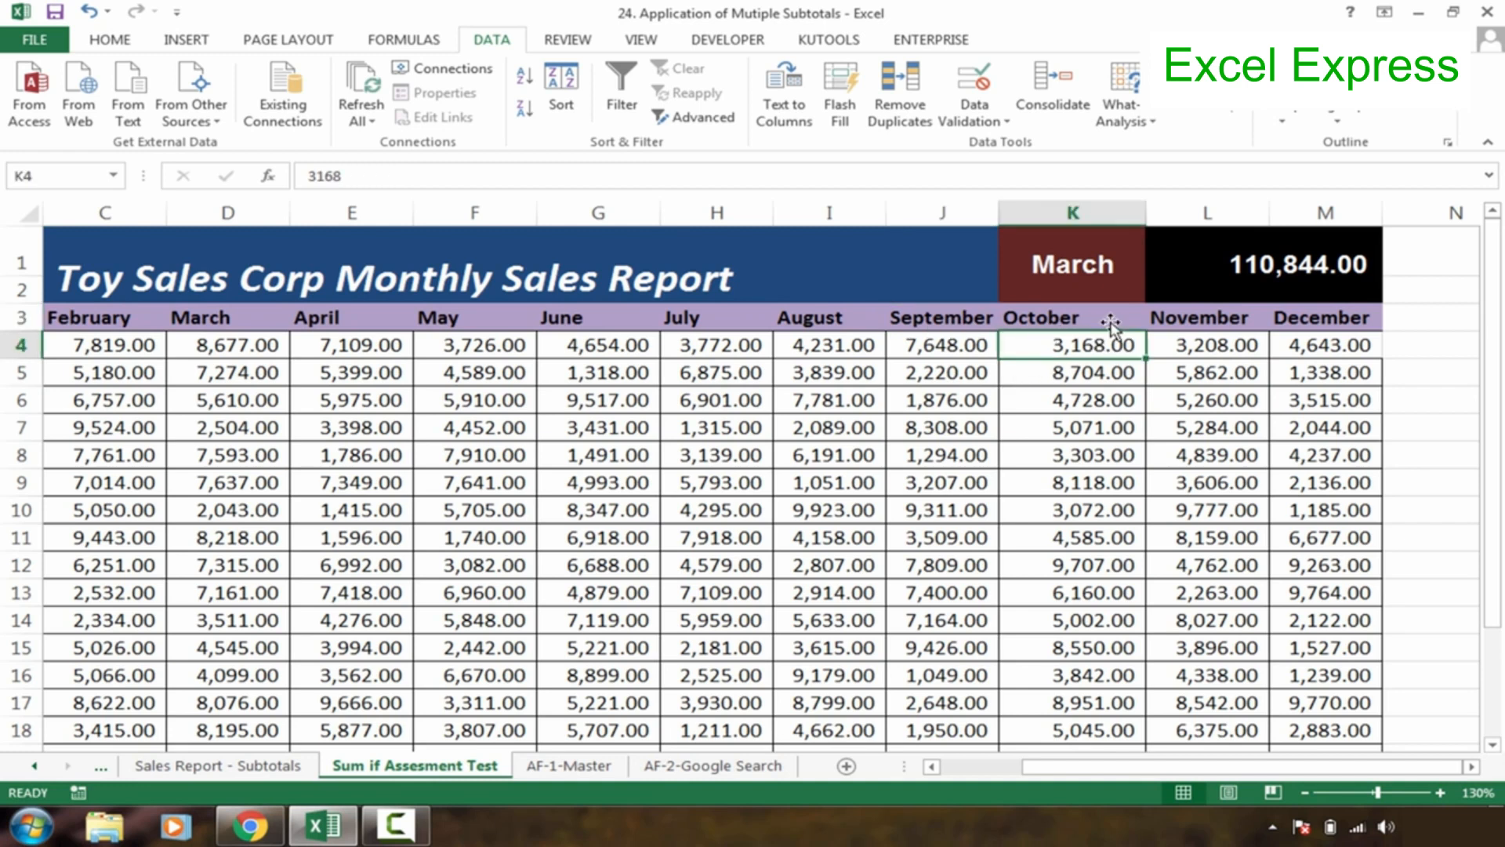
Step: Add data validation to the month selection cell K1, allowing a List with the source =months
click(1098, 267)
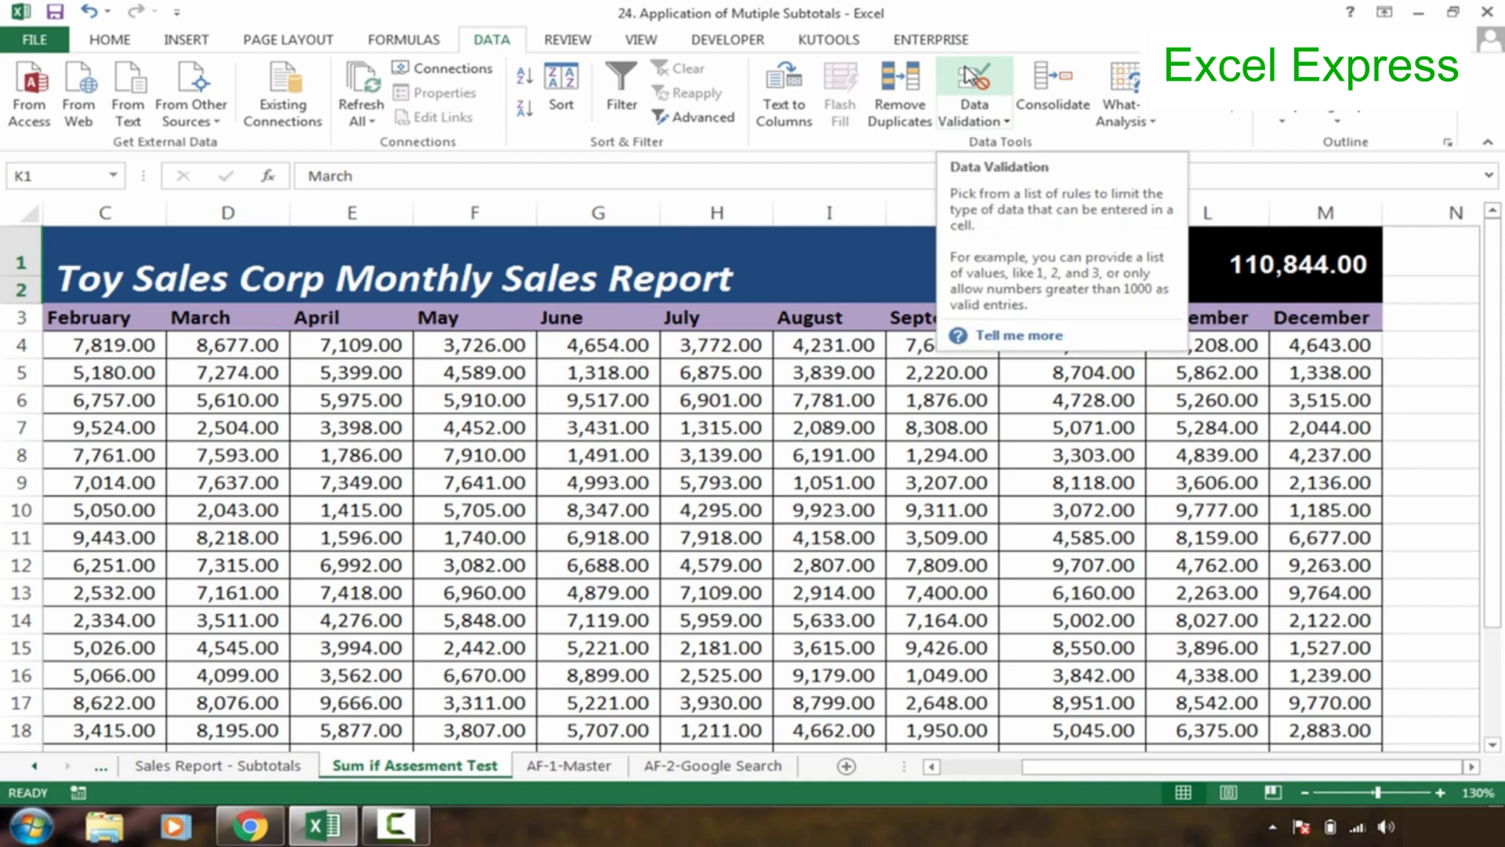
click(976, 88)
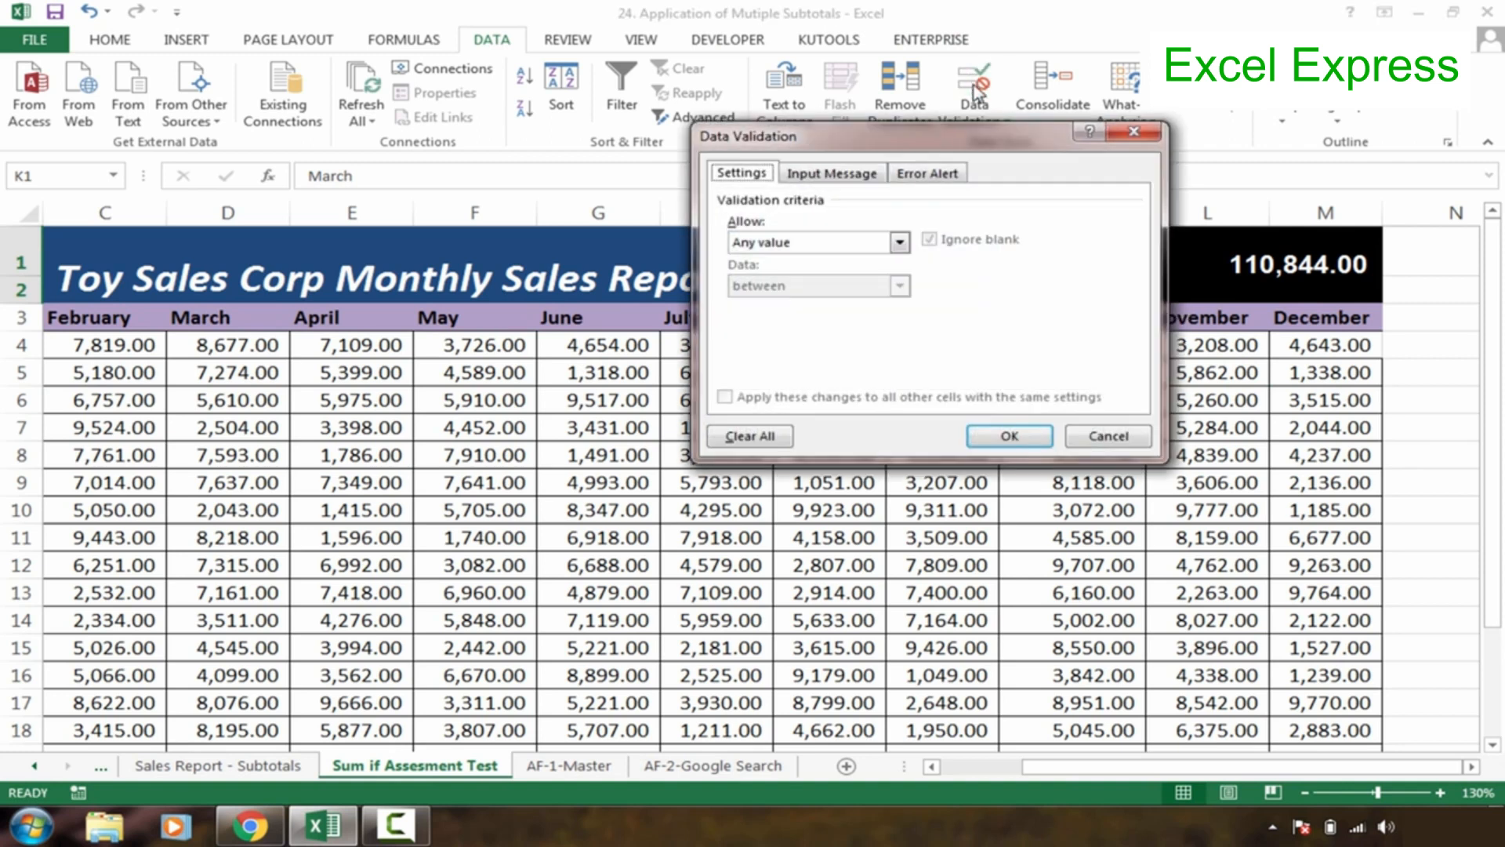
drag(940, 142, 899, 376)
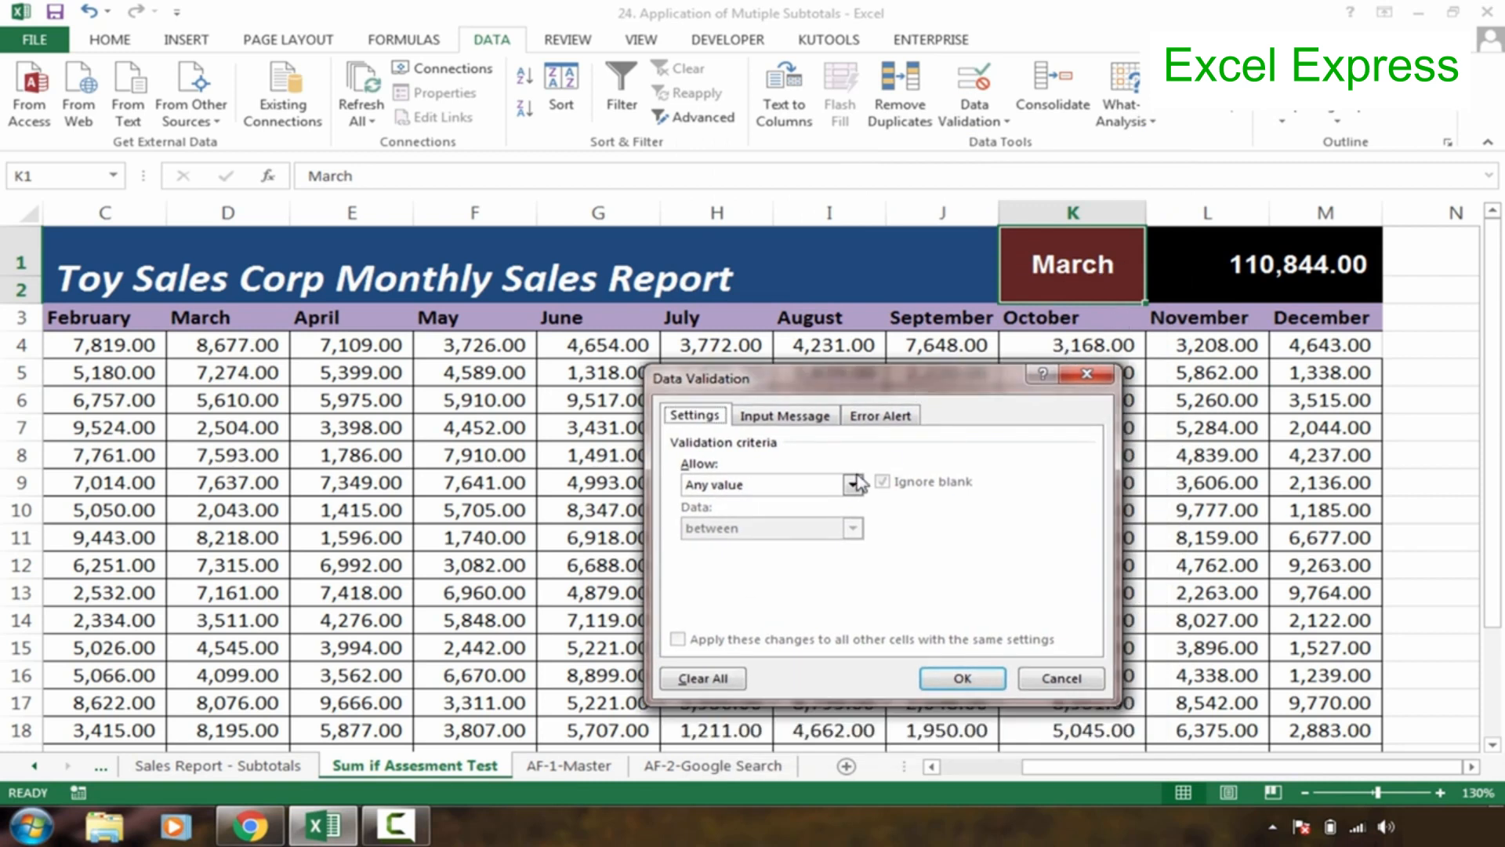
click(765, 496)
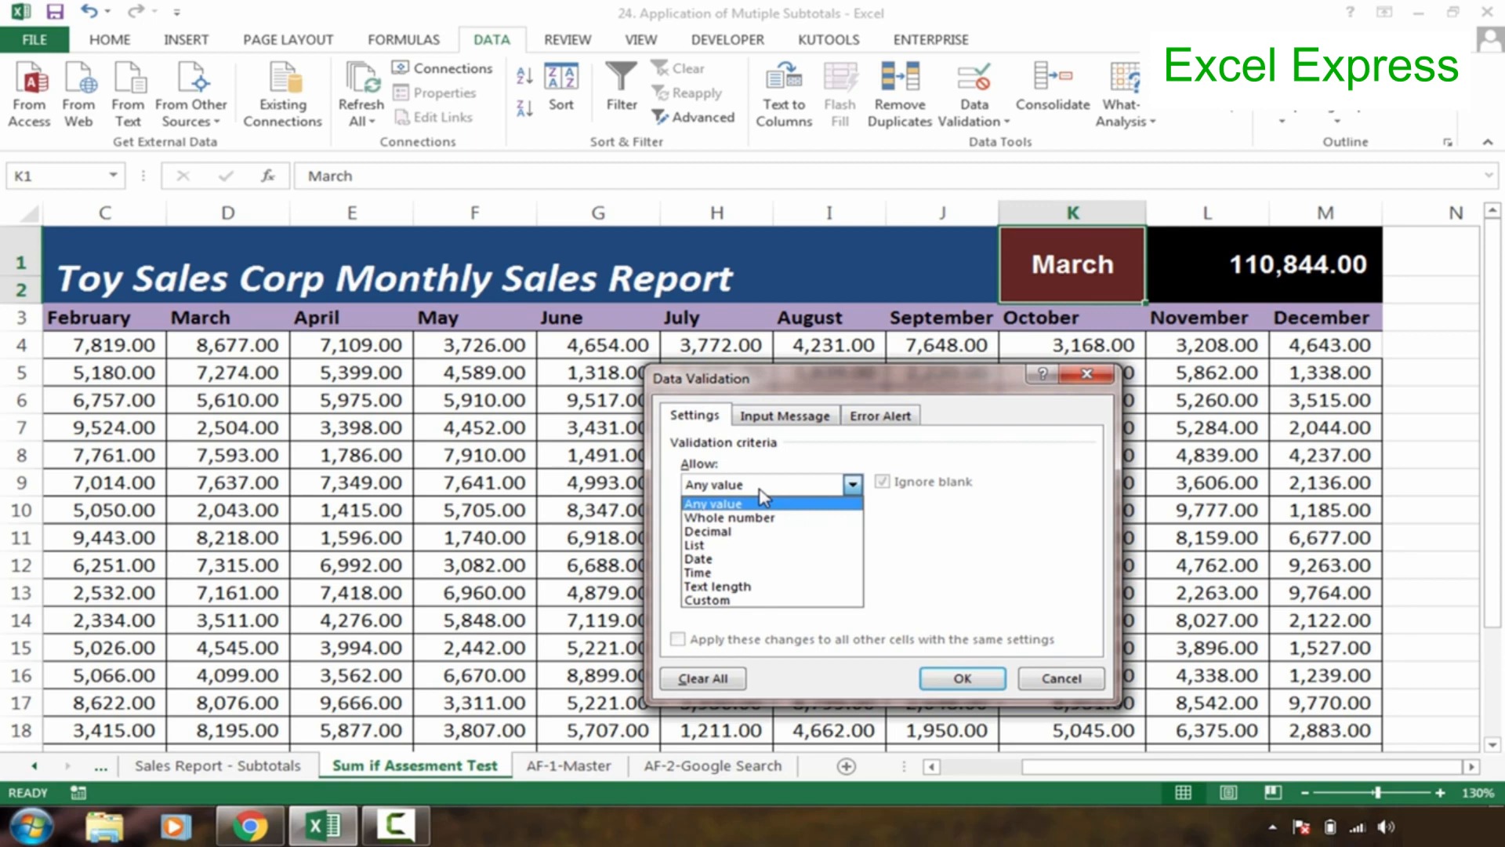
click(729, 546)
click(742, 568)
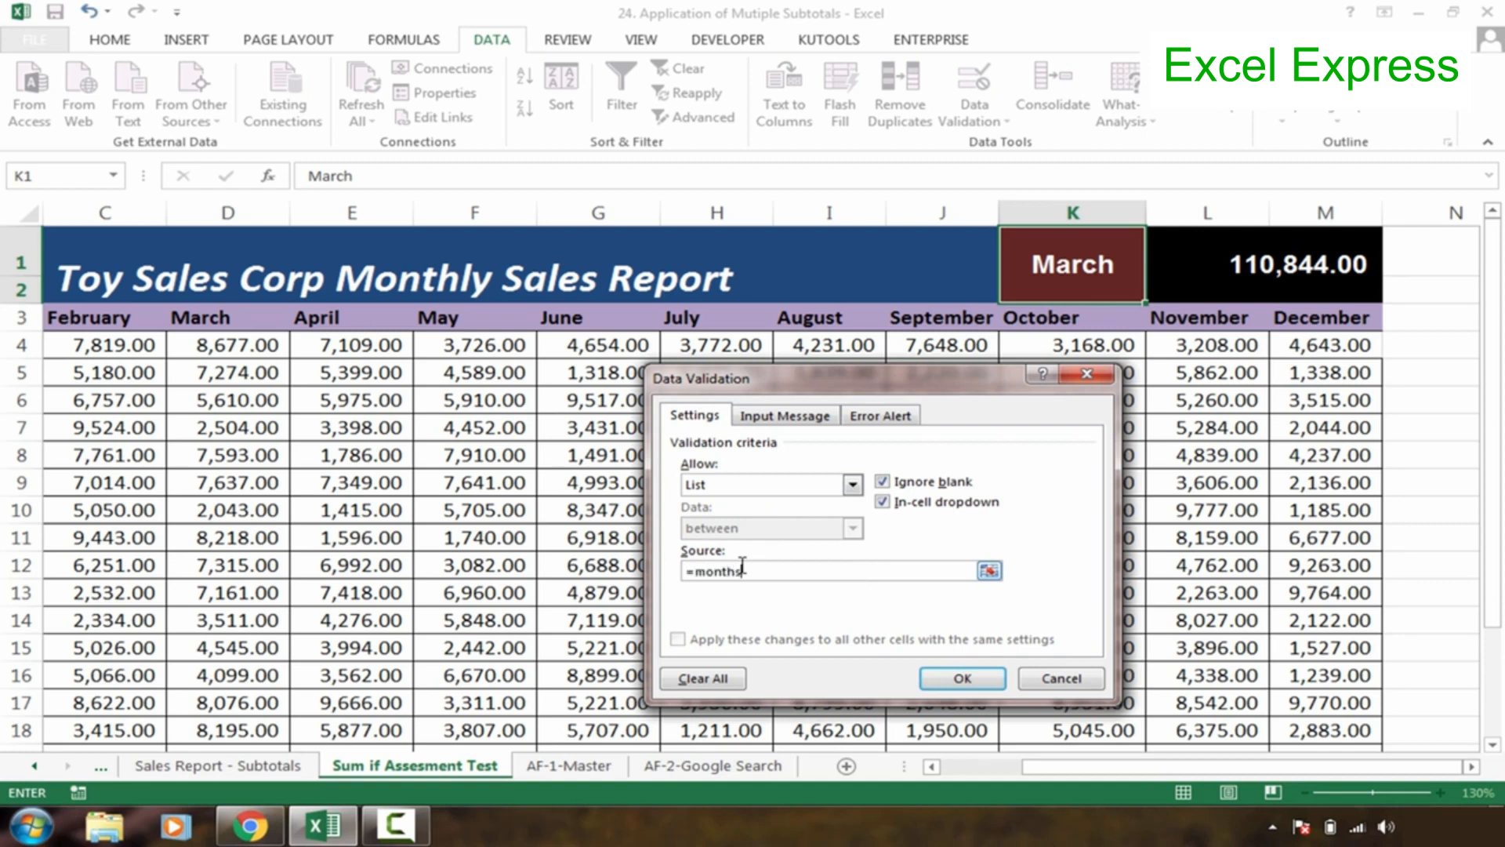
click(958, 687)
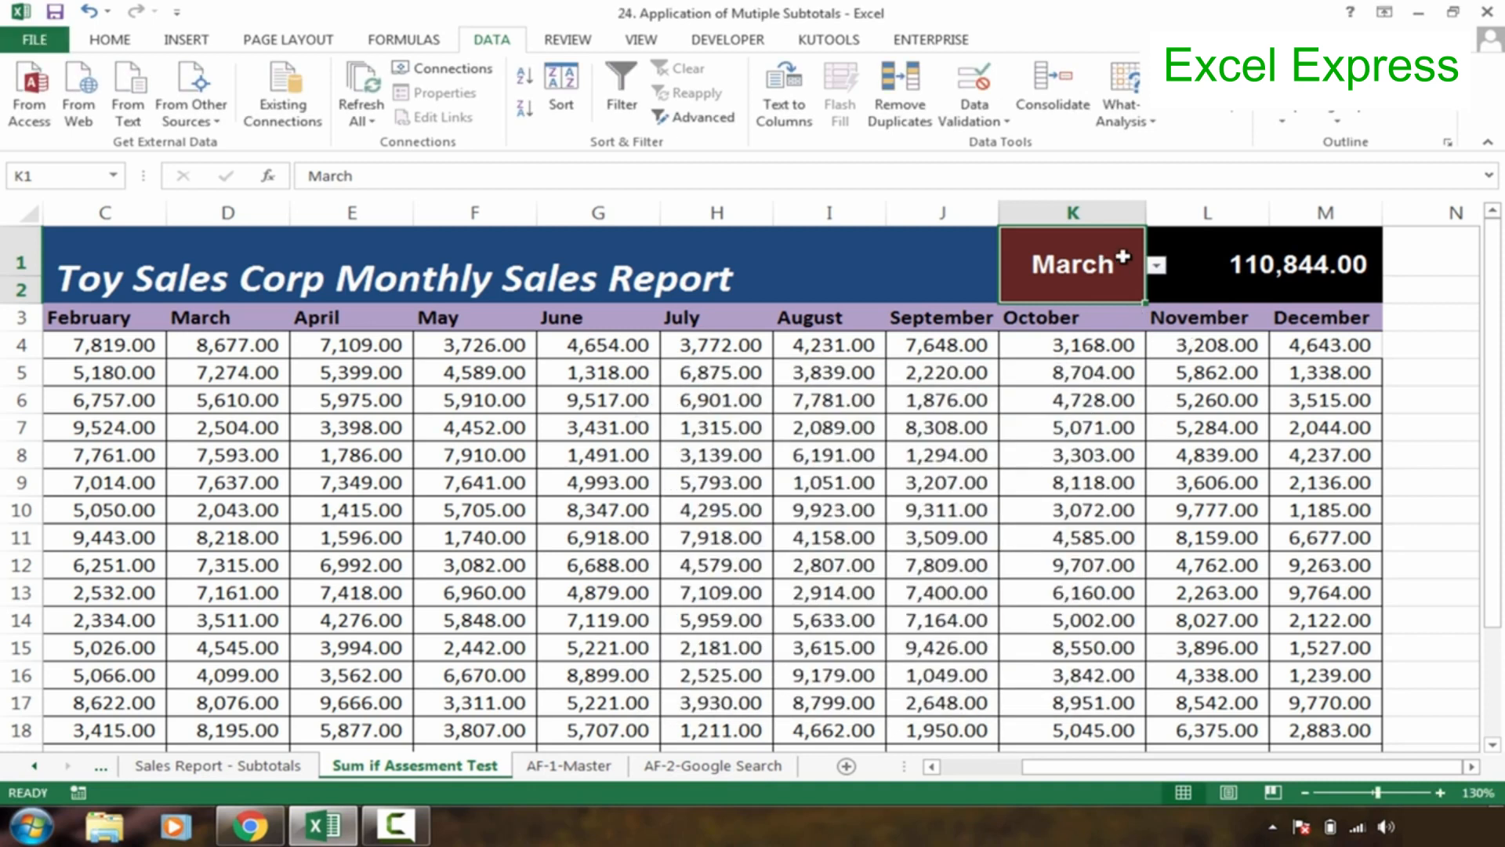
Step: Test K1's dropdown list by choosing February, followed by September
click(1157, 267)
scroll(1159, 330, up, 2)
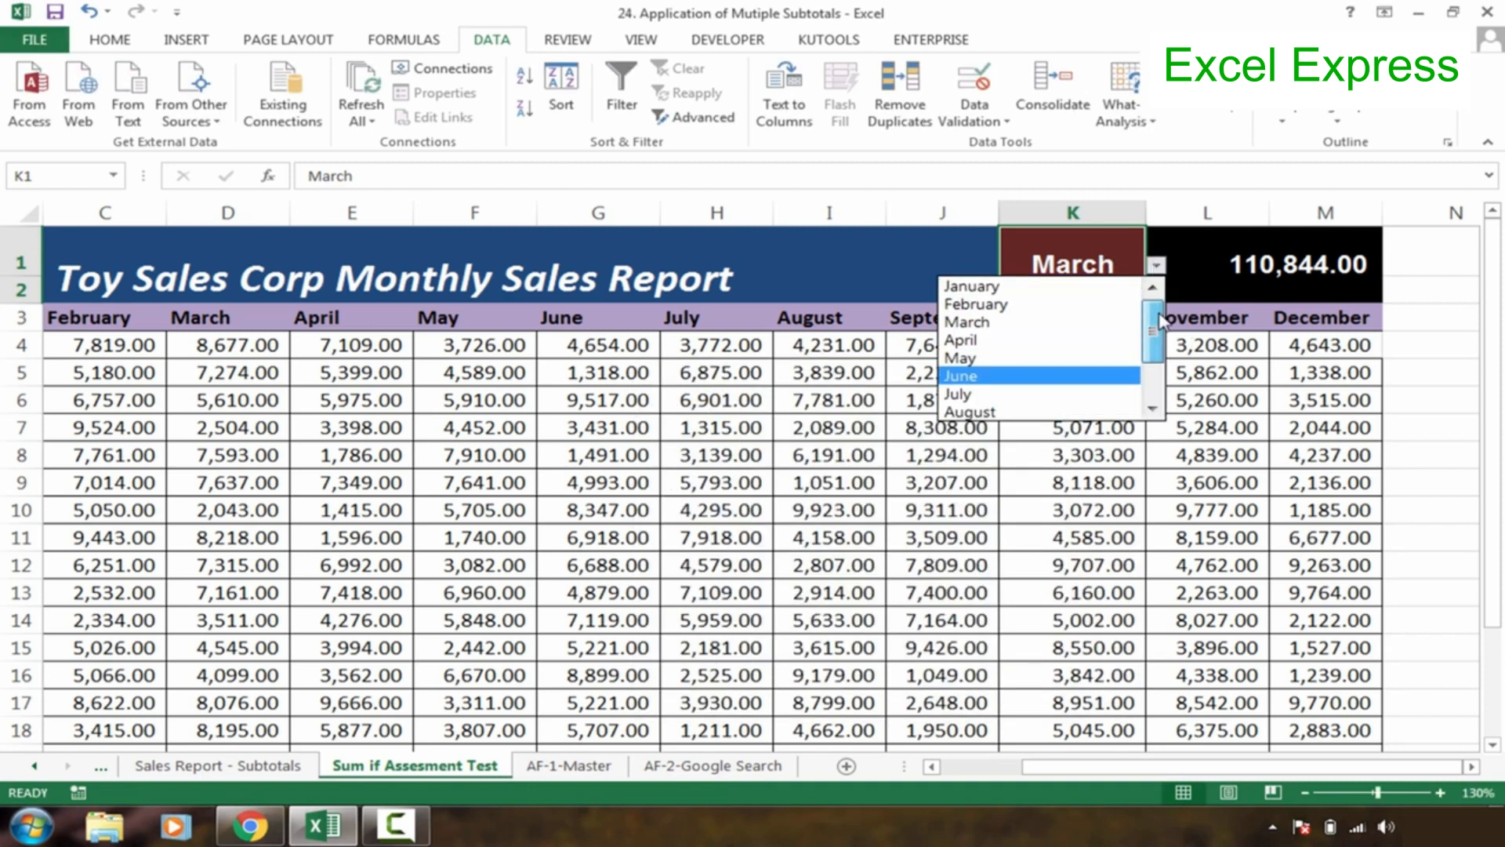
click(1067, 305)
click(1157, 266)
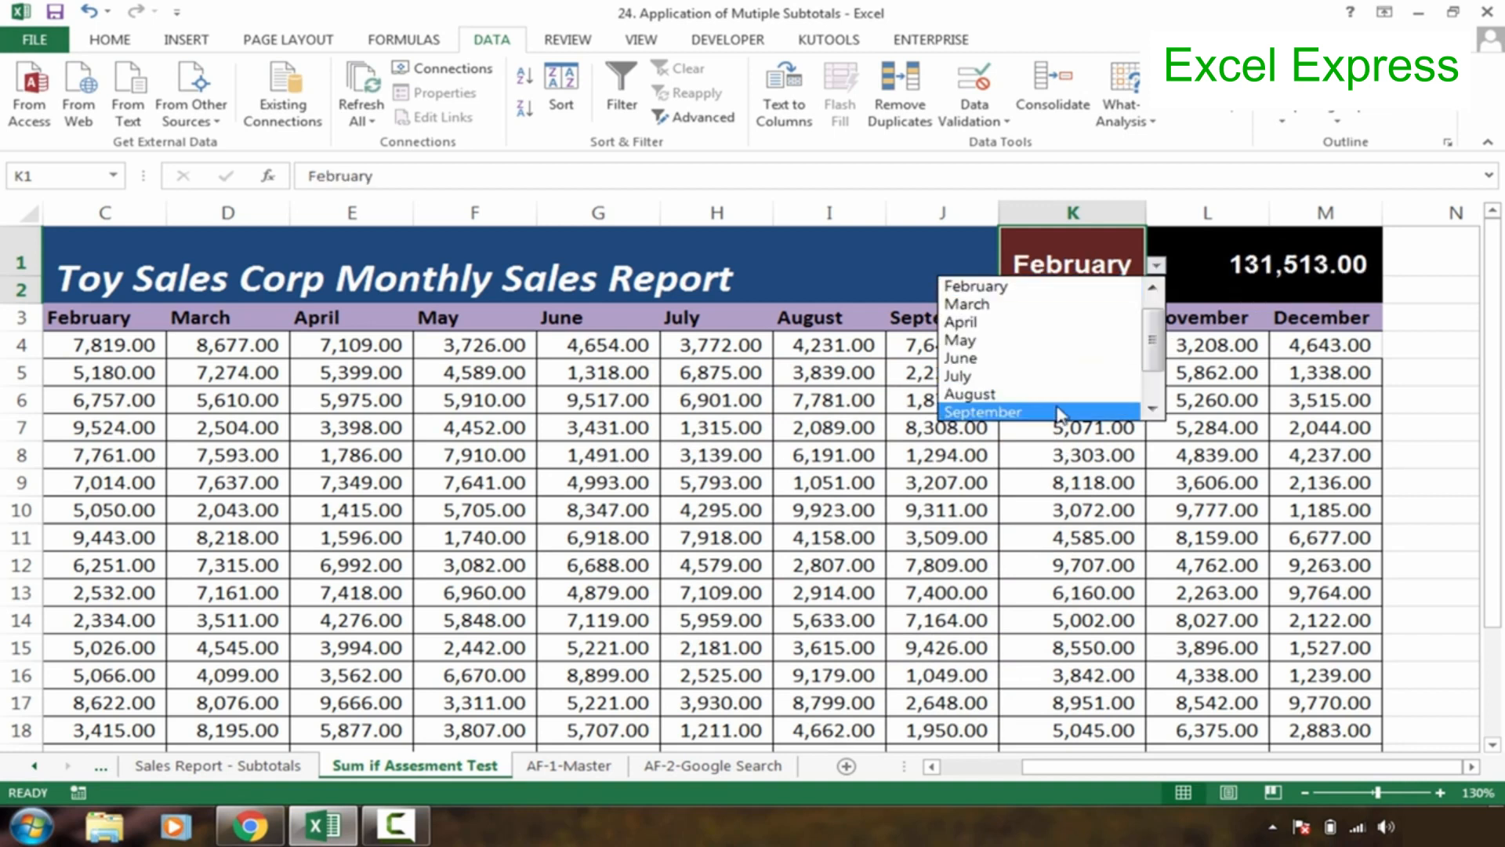
click(1059, 413)
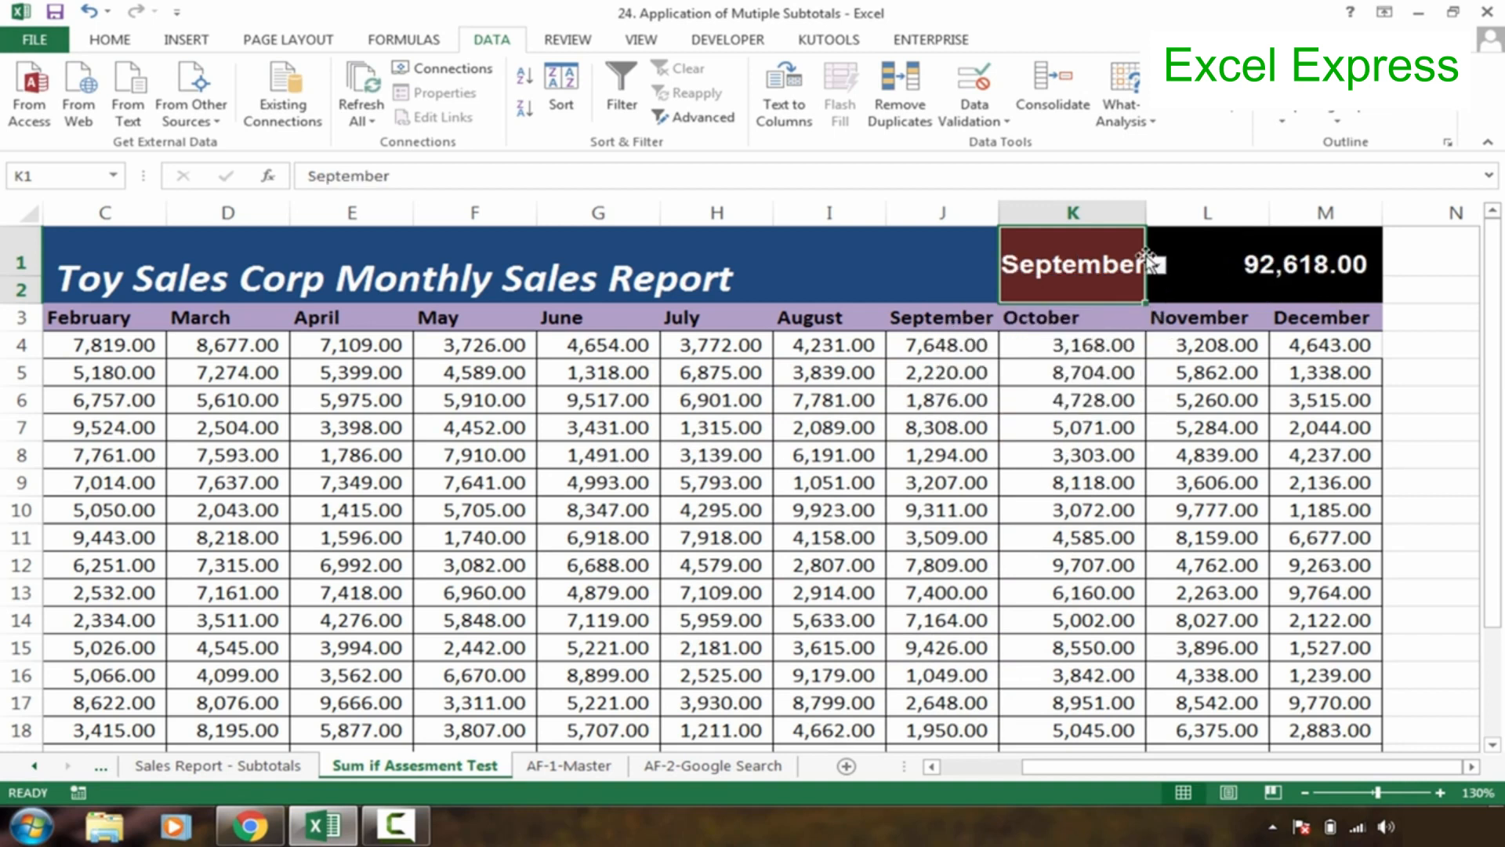
Step: Try to enter the misspelled month Marche in K1 to test the validation, and cancel the entry
text(M)
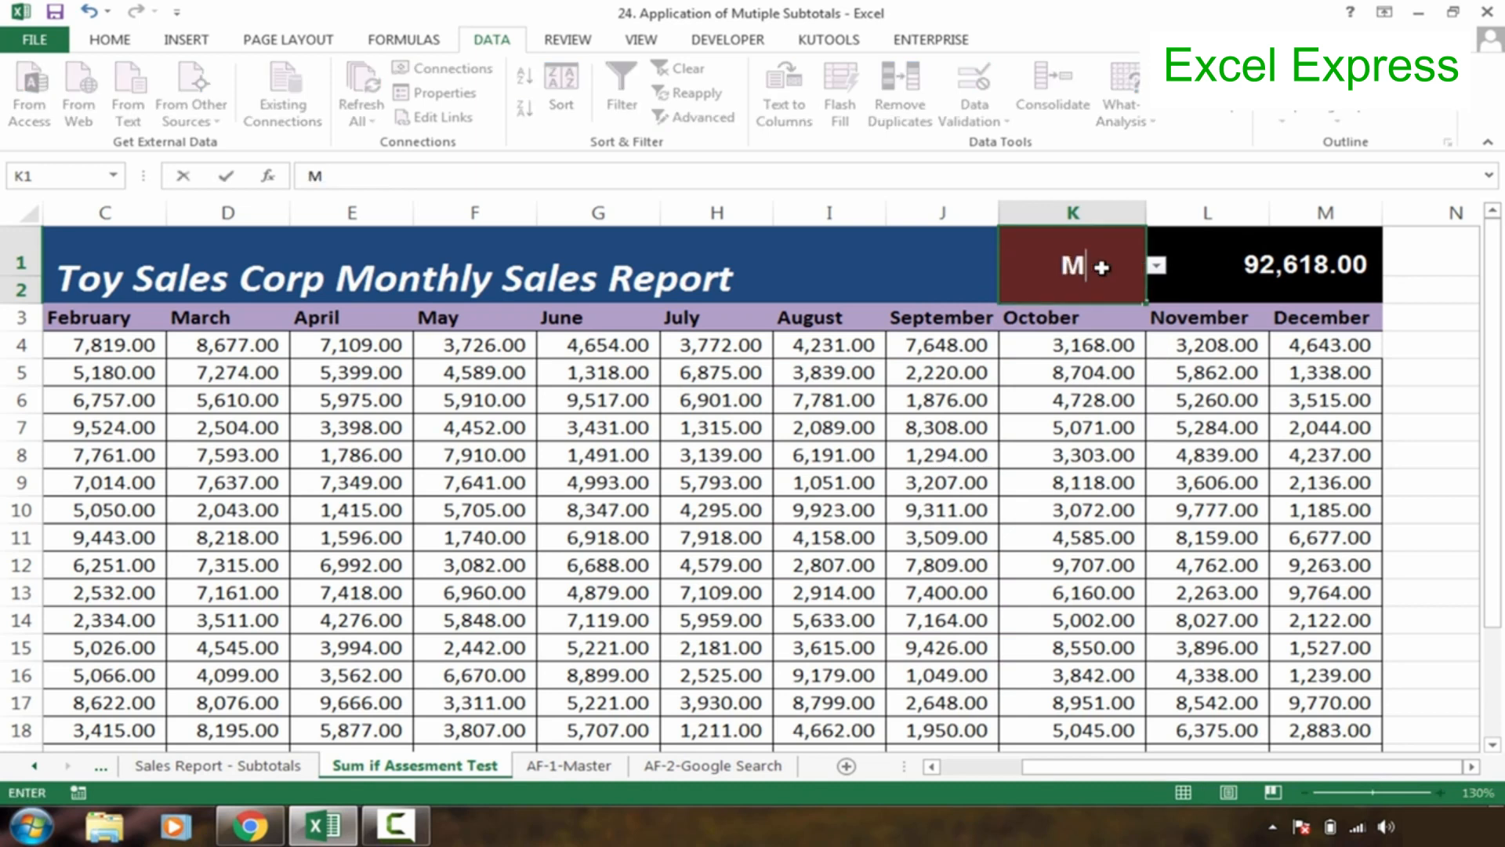
text(arche)
key(Return)
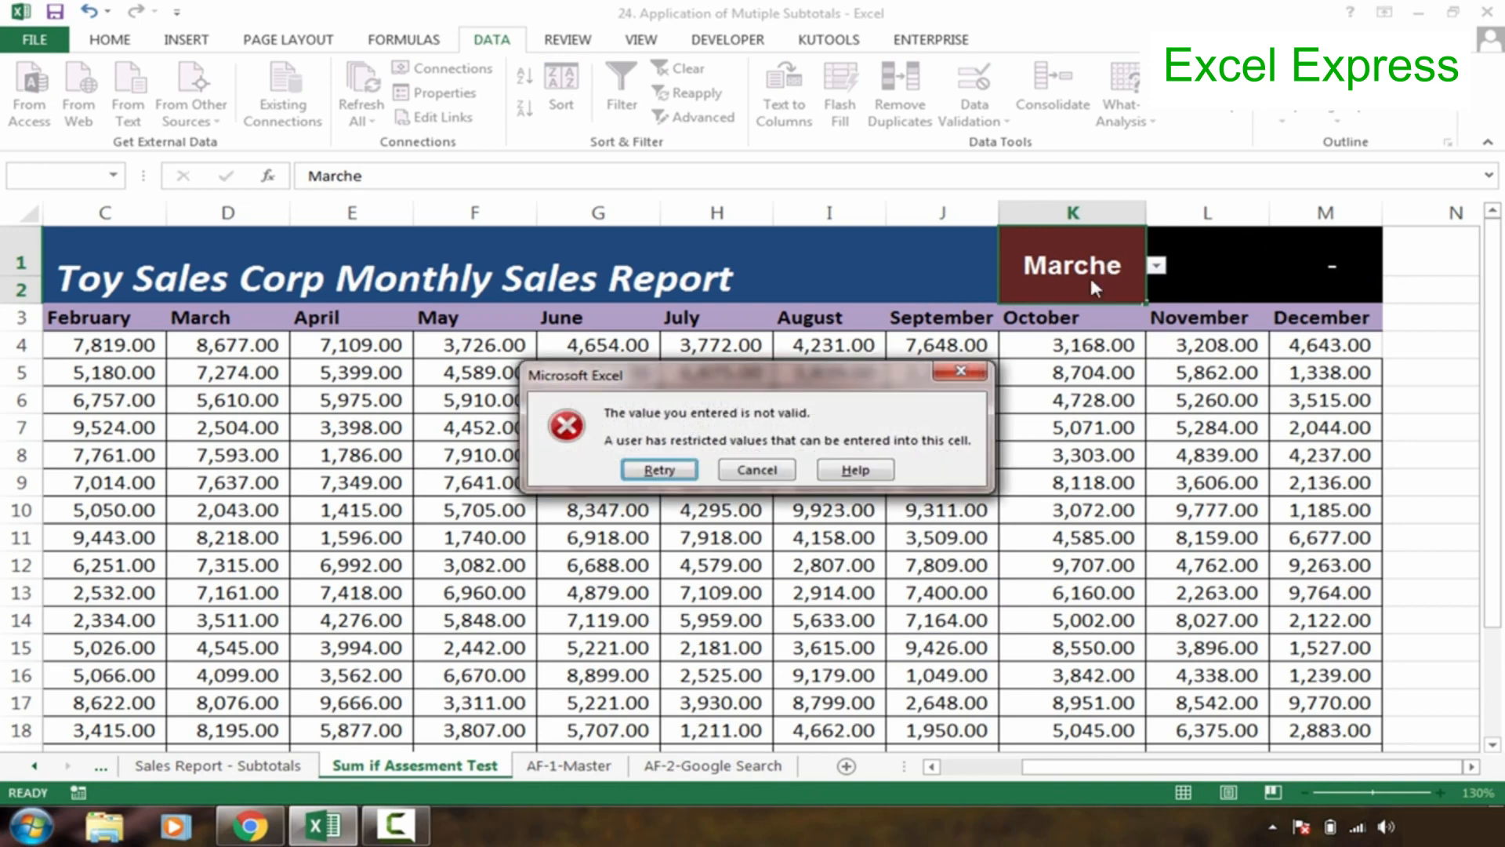
click(754, 470)
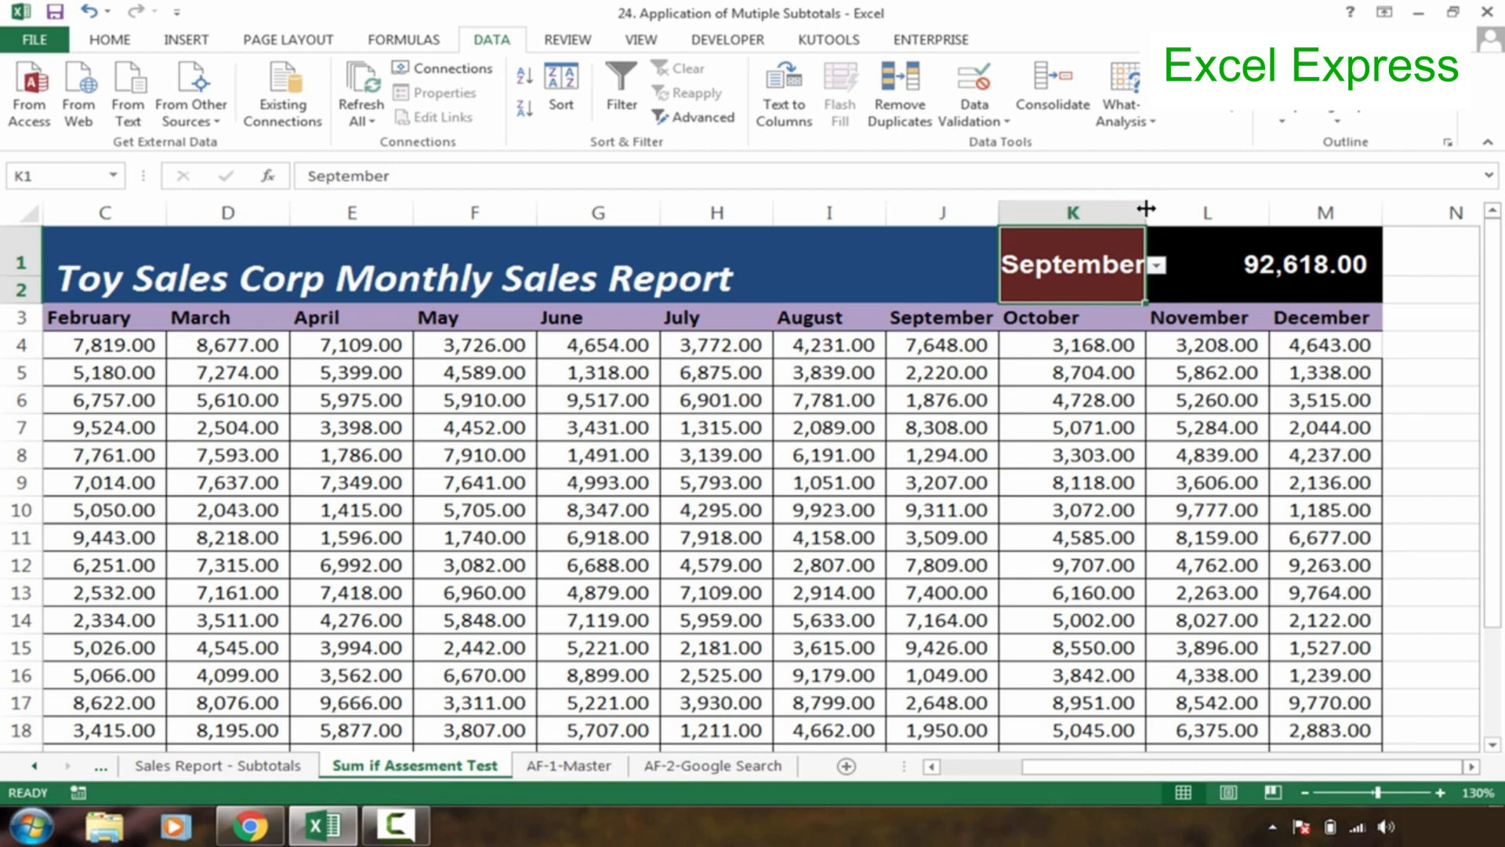
Step: Widen column K slightly so that September fits inside the month selection cell
drag(1147, 212, 1168, 212)
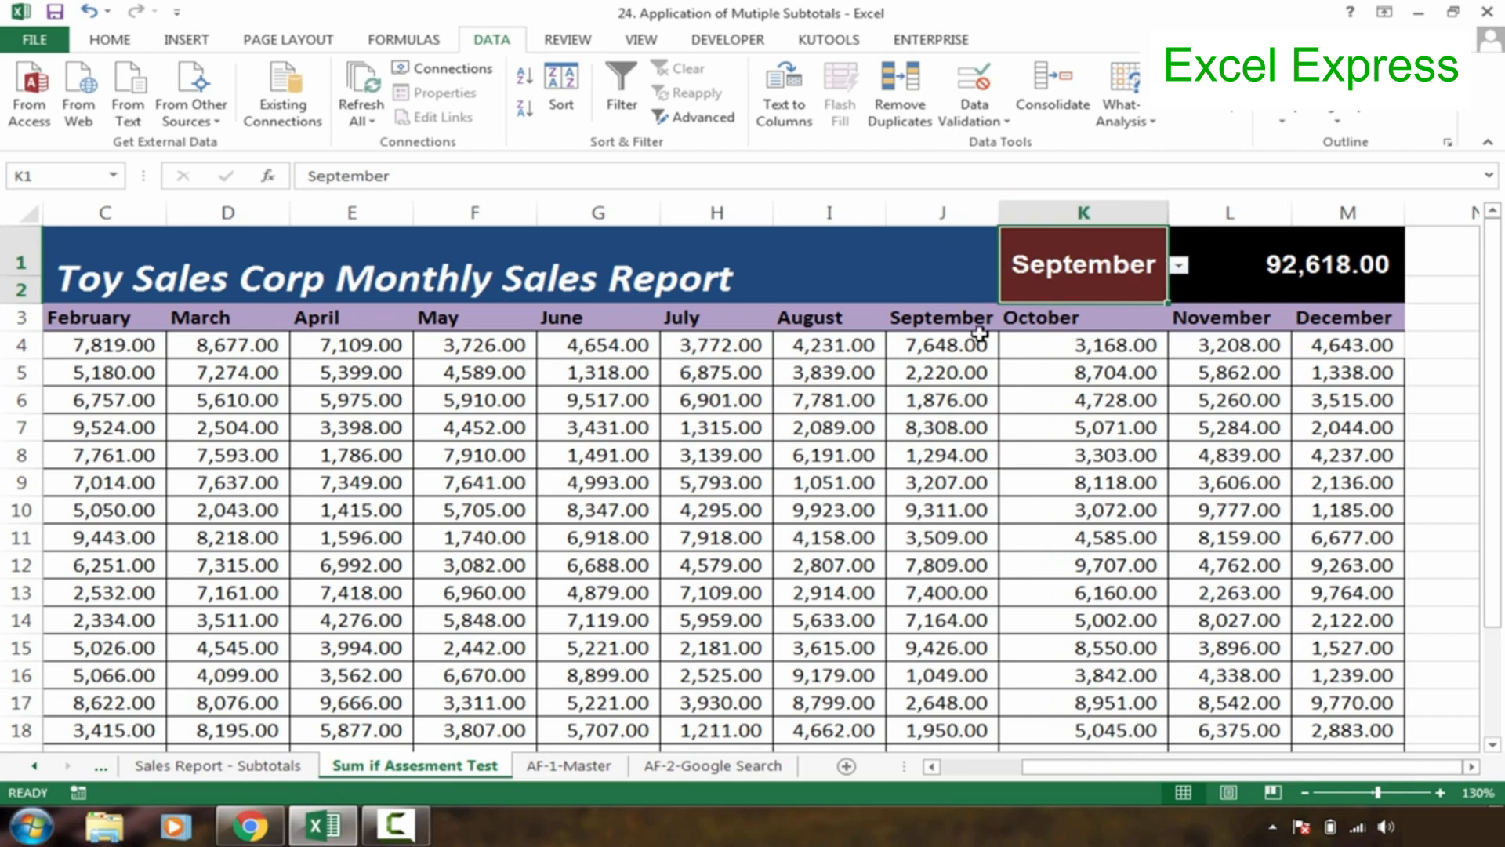
click(789, 423)
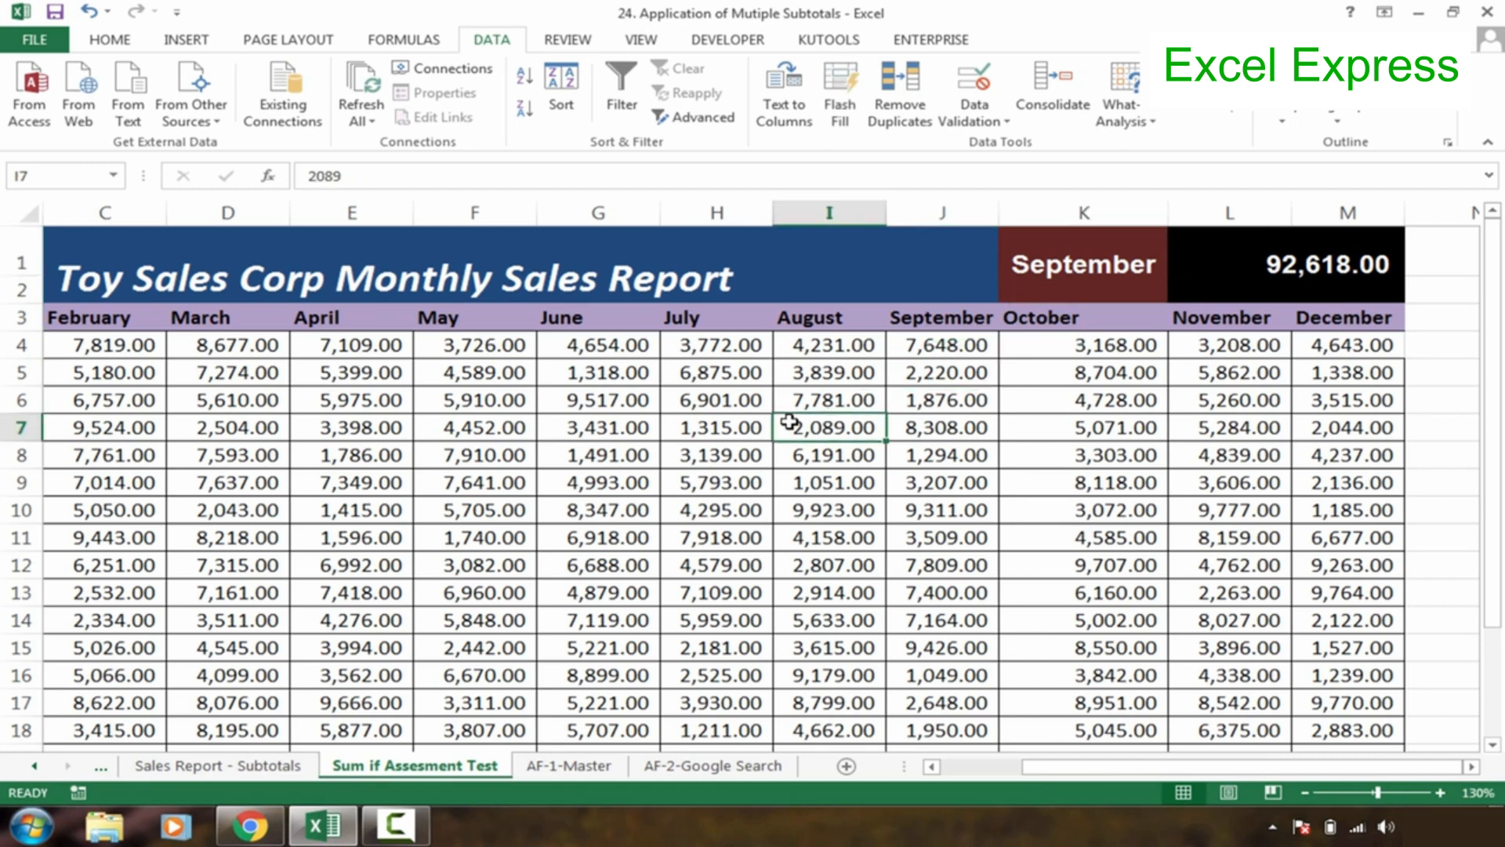
click(1255, 289)
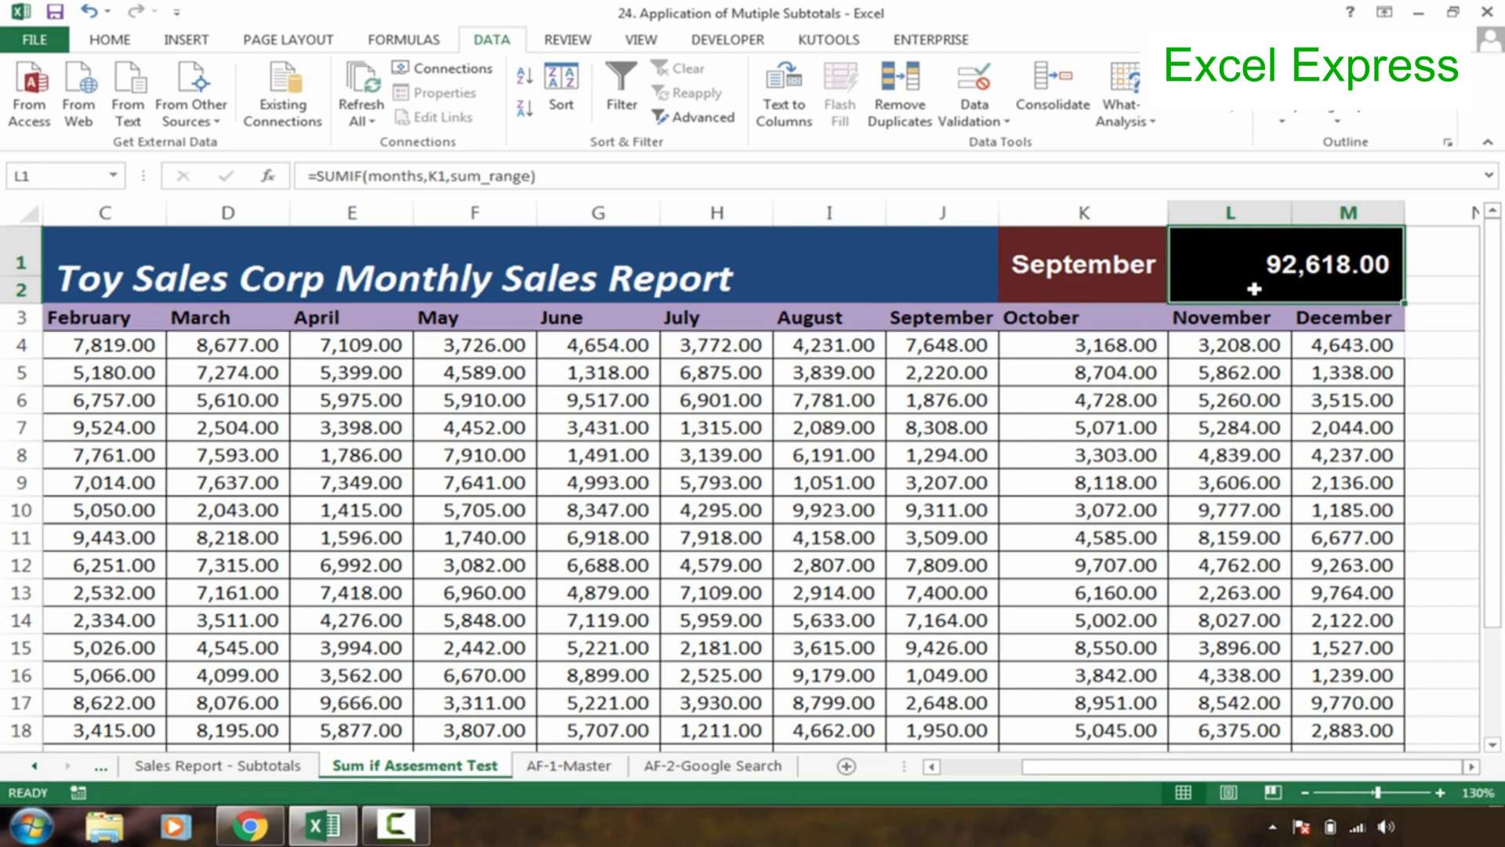
Step: Show how to remove K1's validation list by choosing Any value, and discard the change
click(1074, 274)
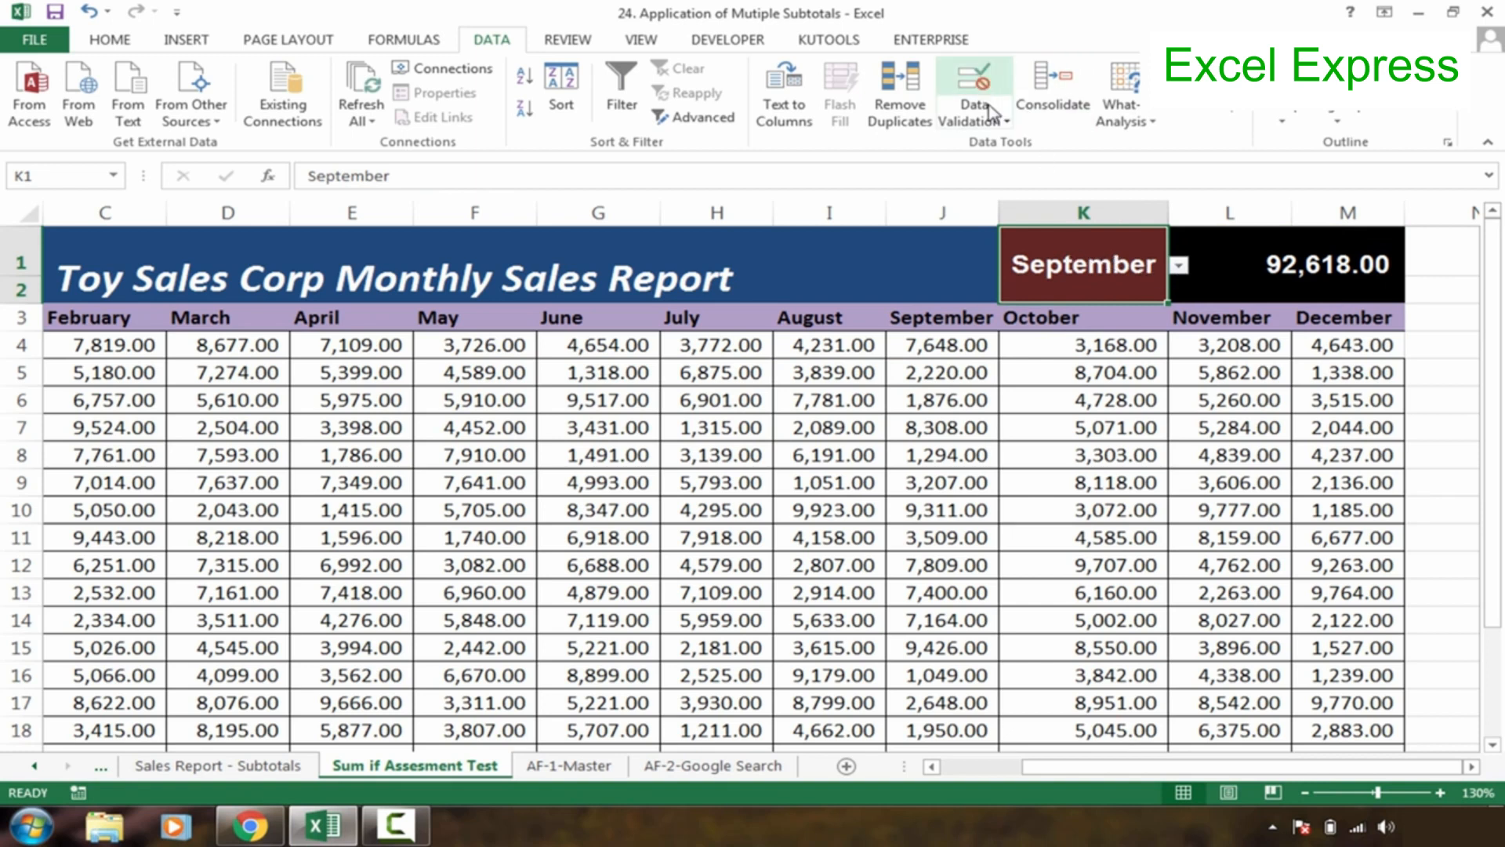
click(974, 78)
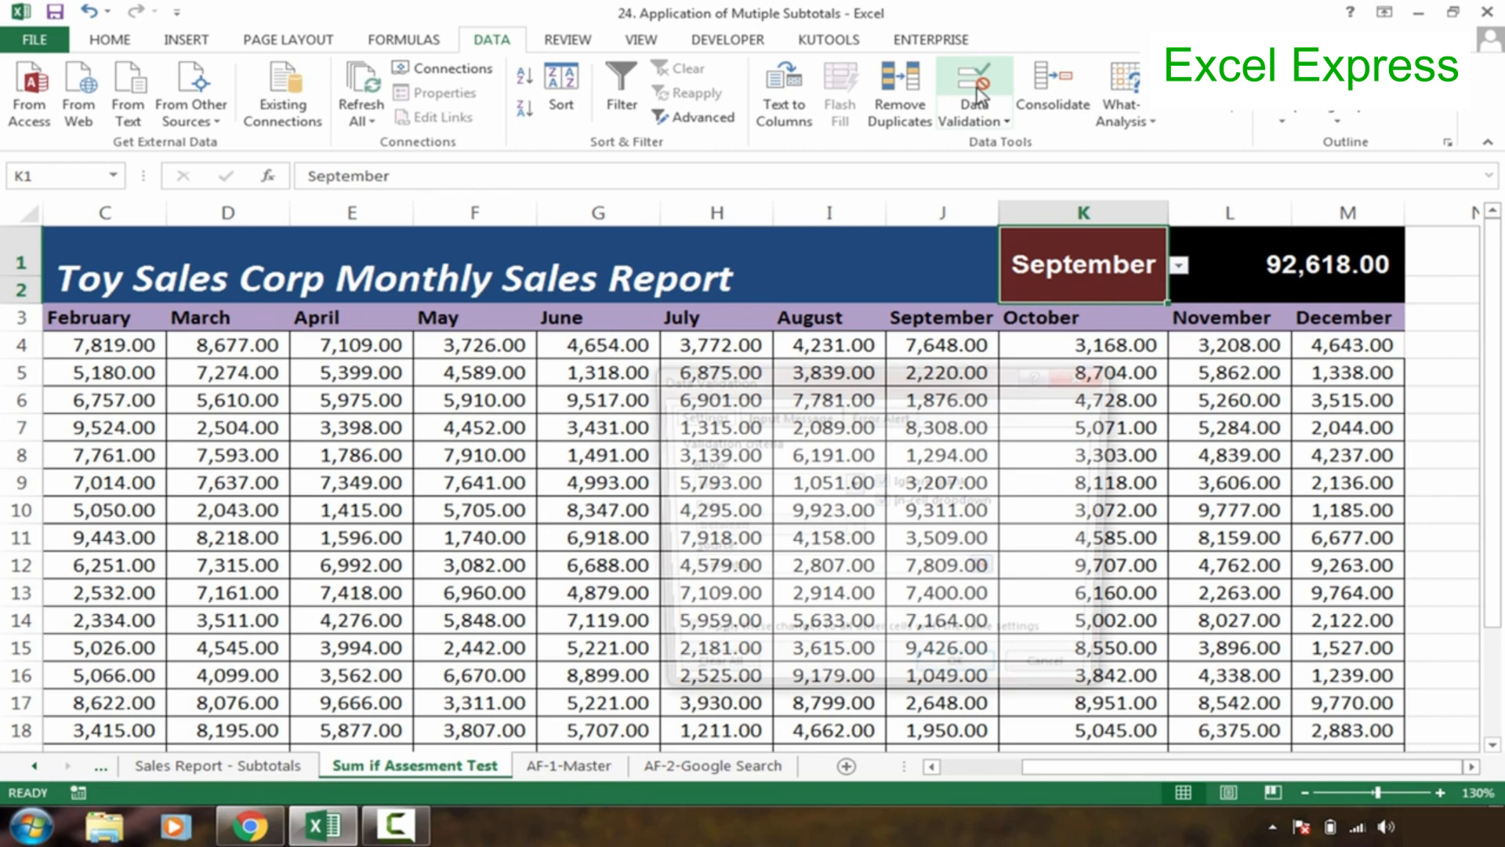
click(772, 486)
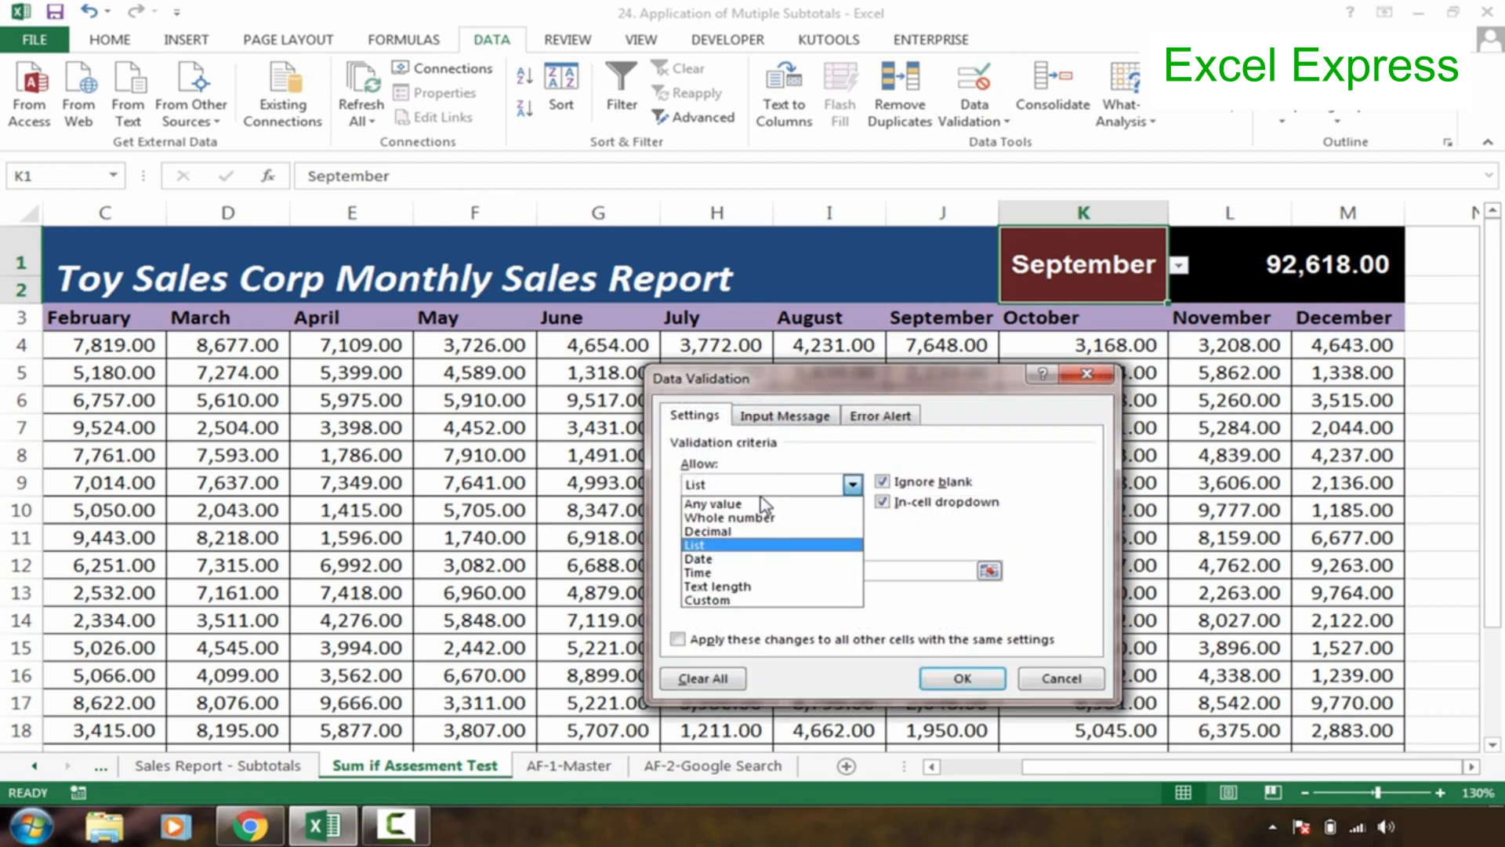
click(755, 505)
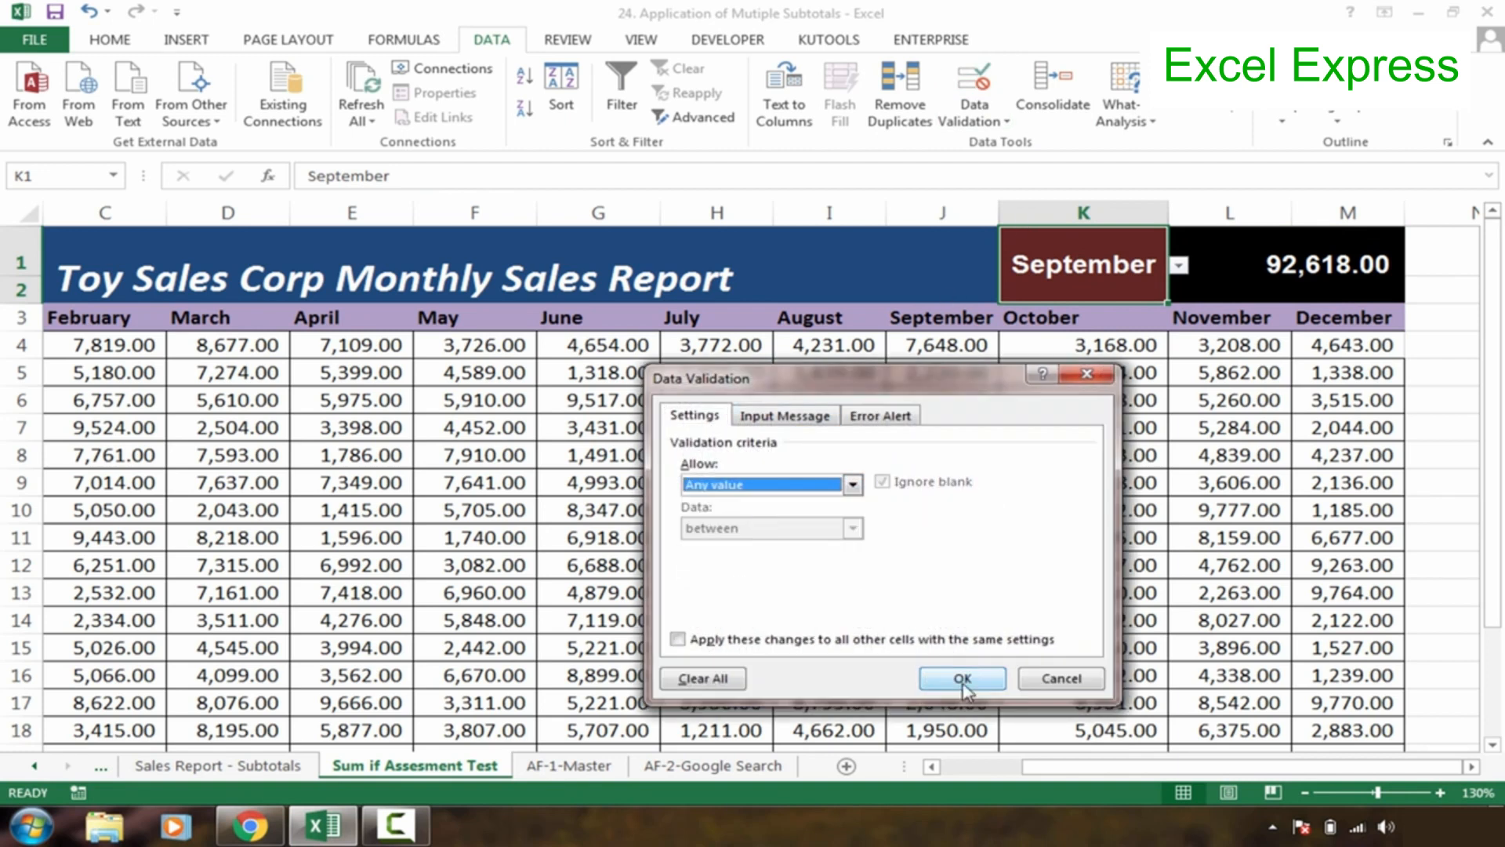
click(1046, 679)
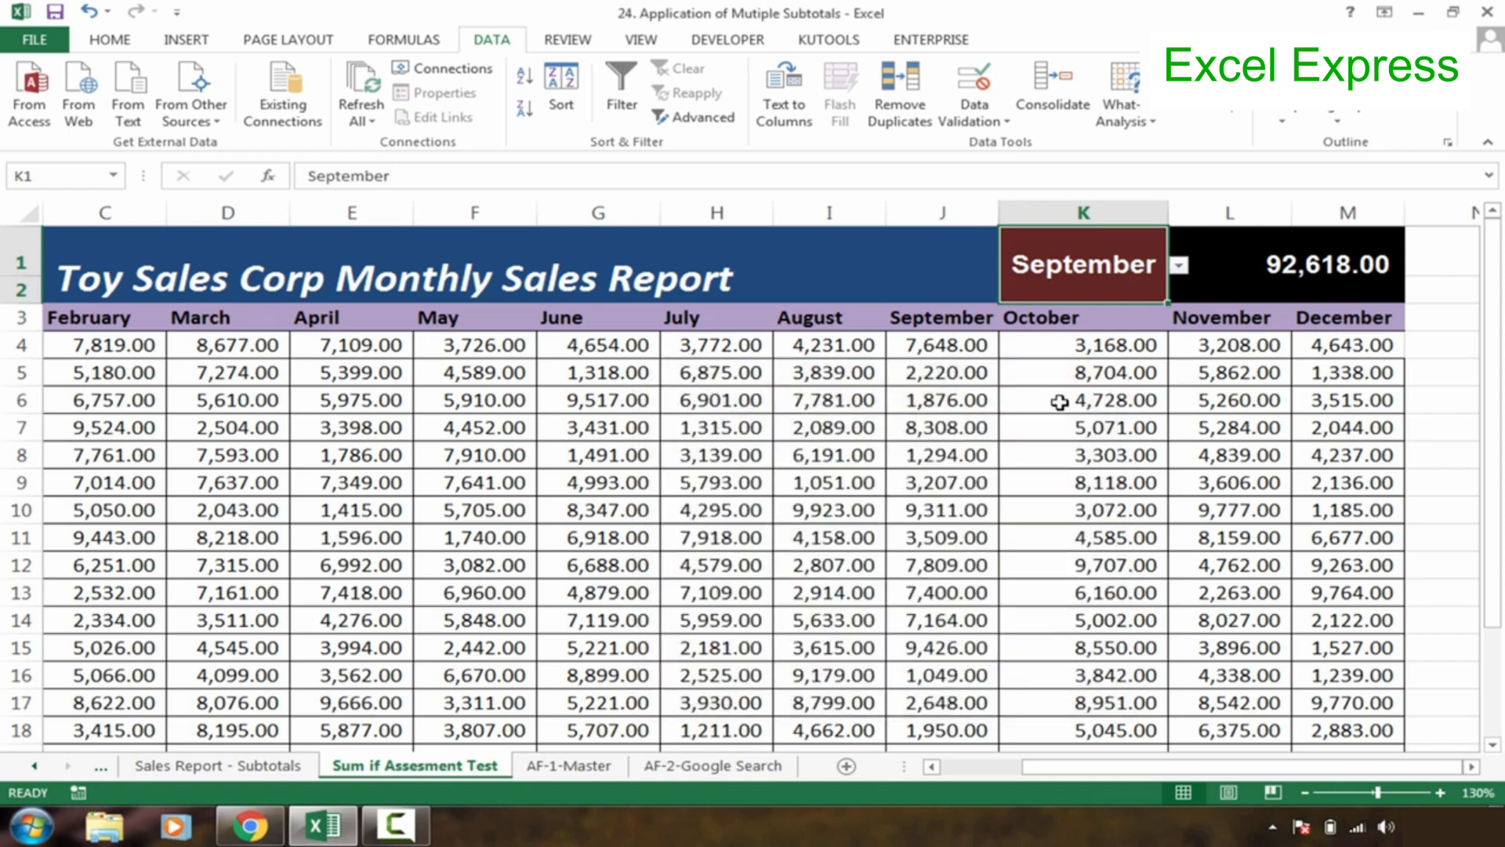
click(1059, 403)
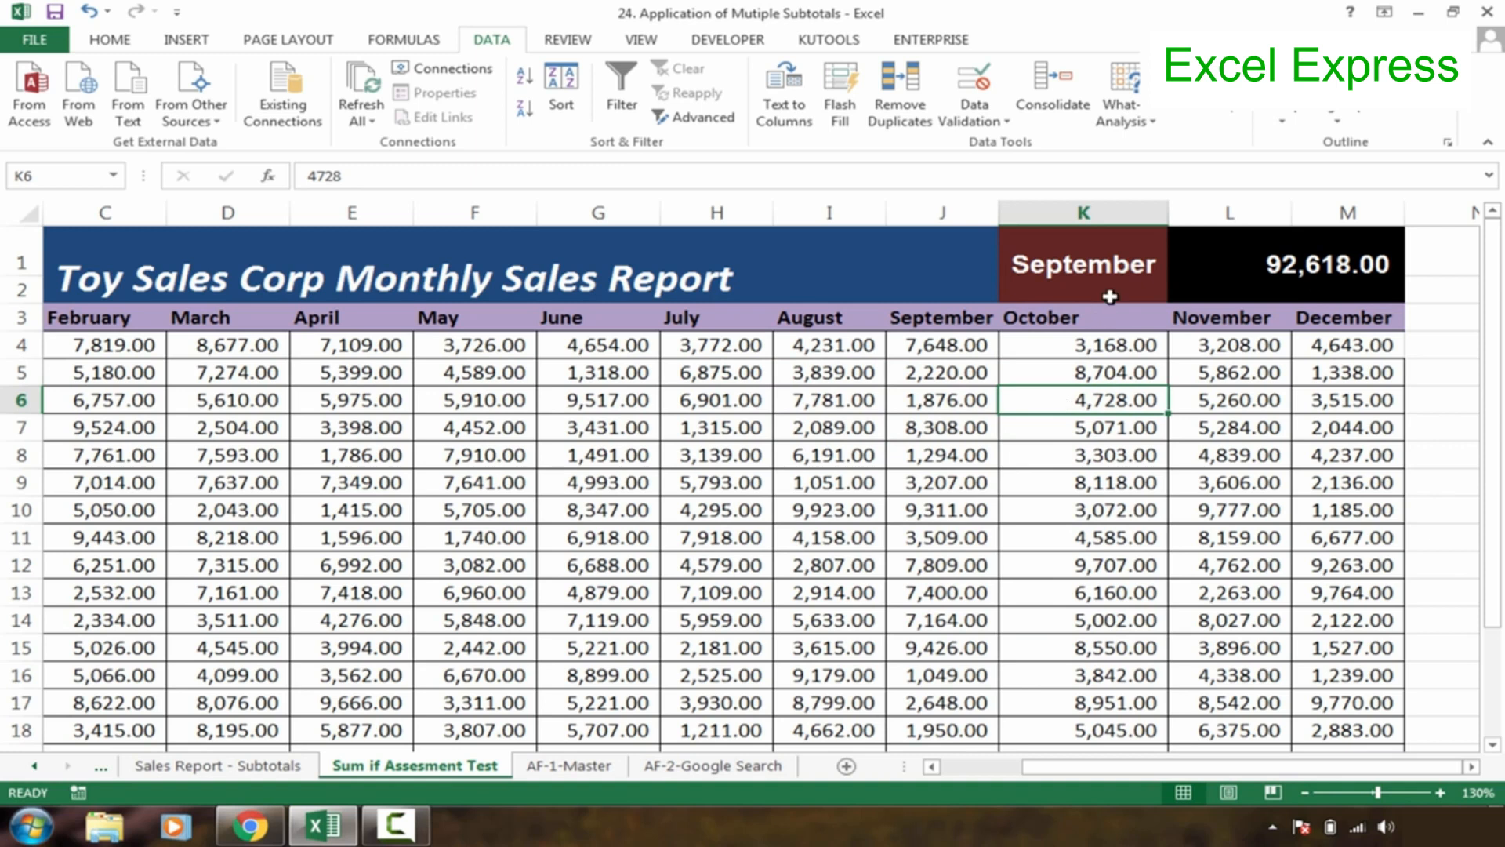
click(1110, 286)
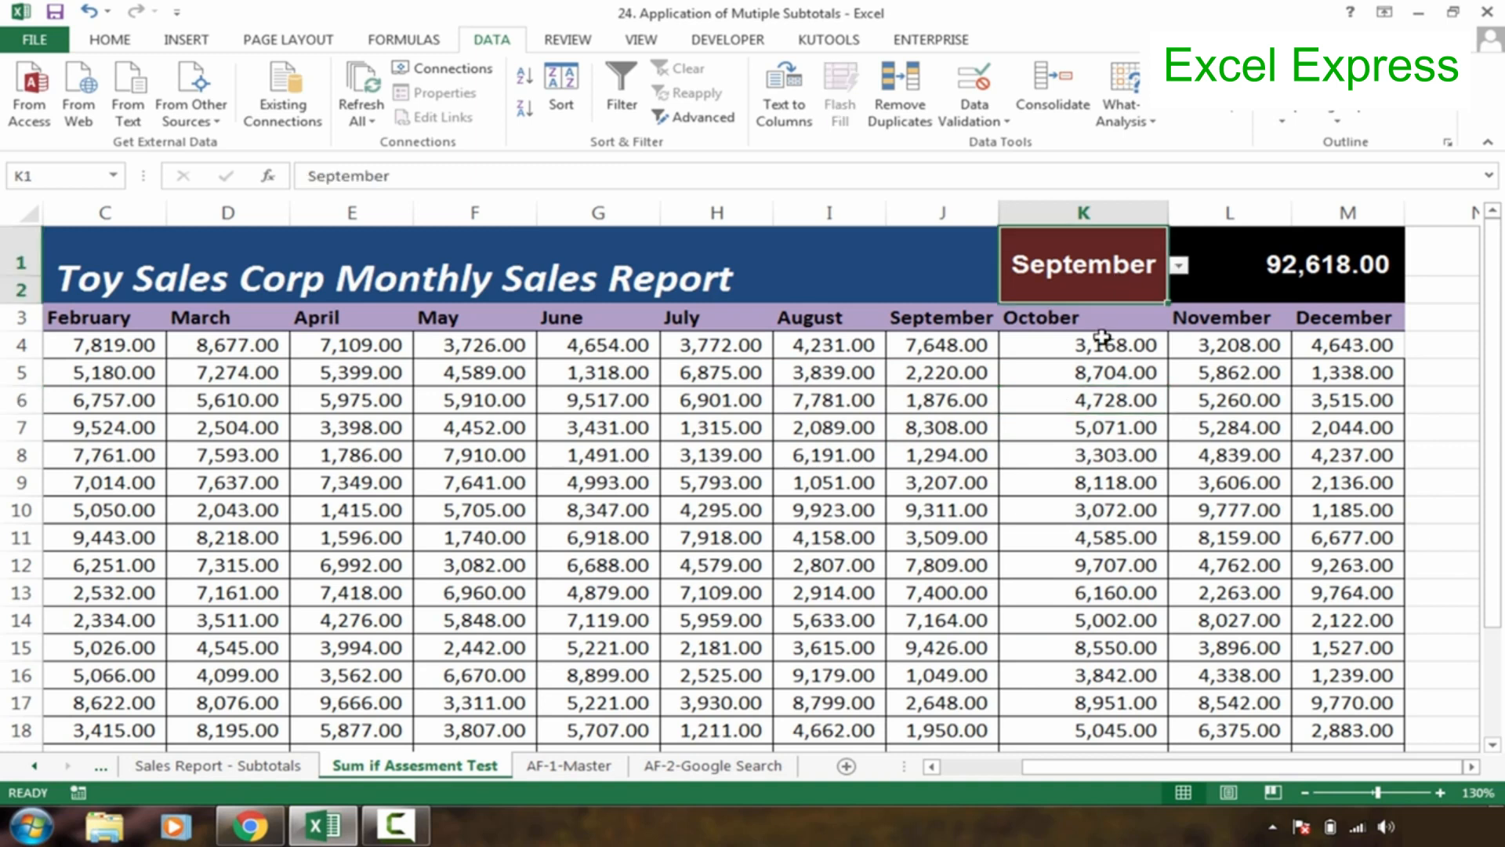
click(1086, 397)
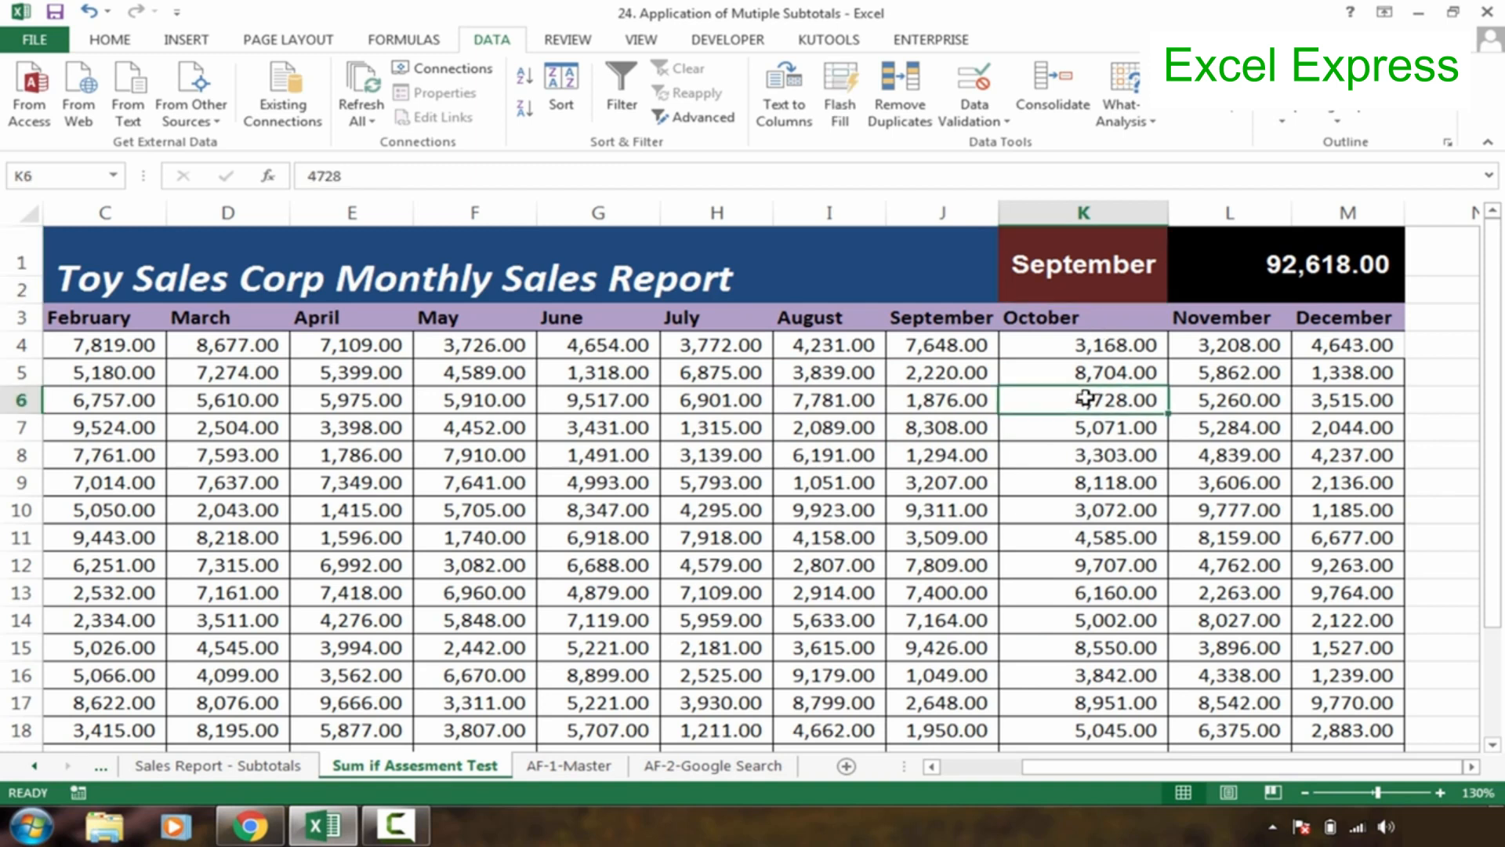
click(956, 284)
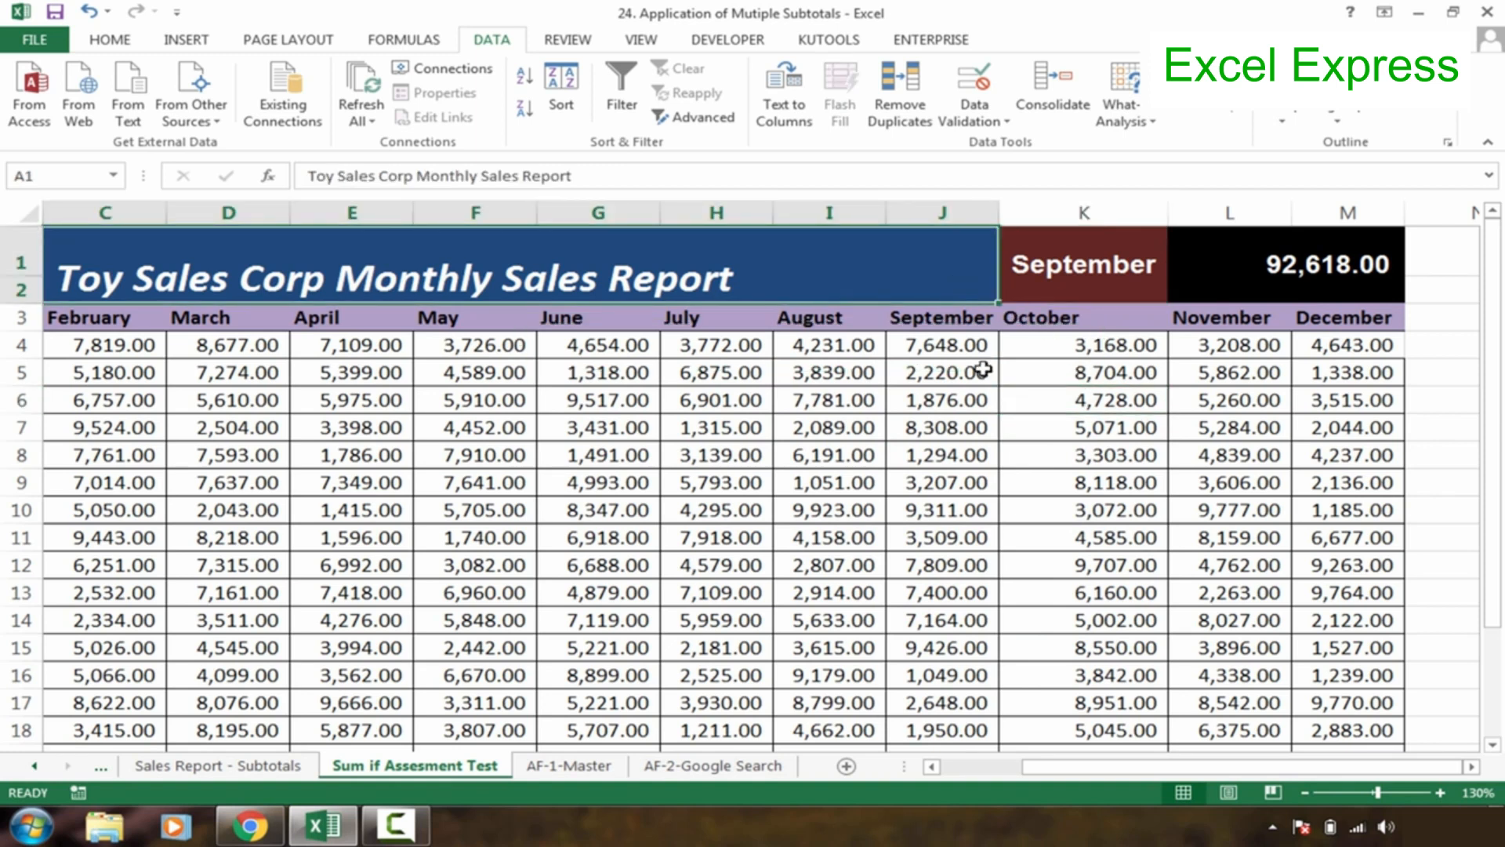